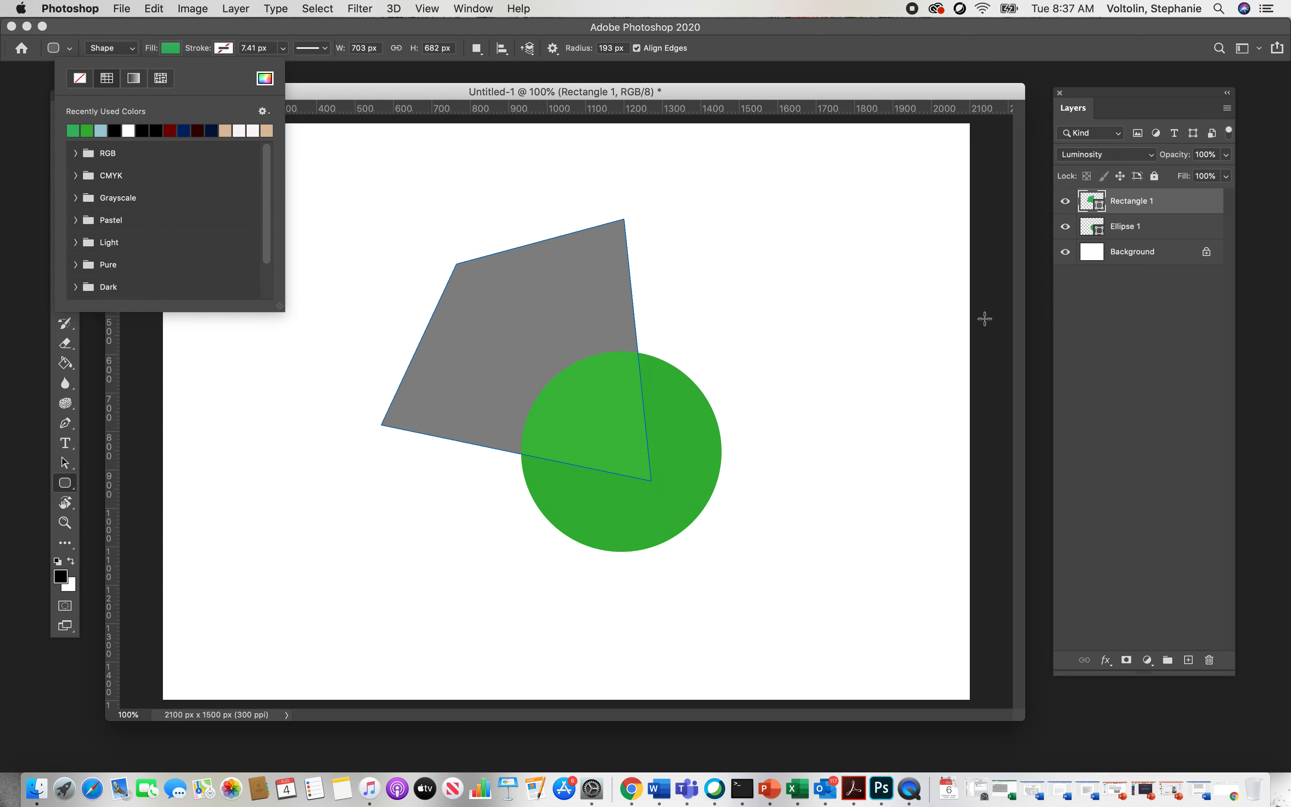
Step: Change the Rectangle 1 shape's fill to the light blue recently used color
click(1133, 247)
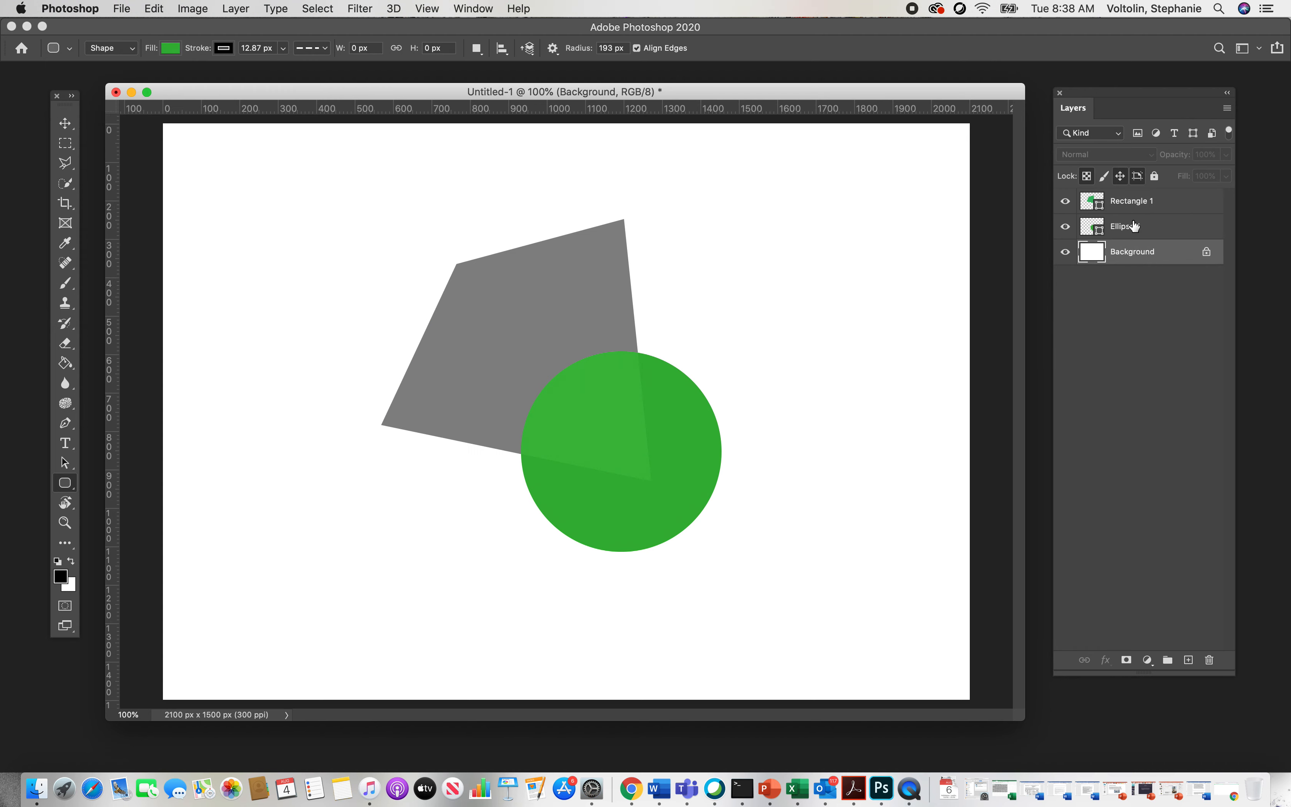
click(1133, 203)
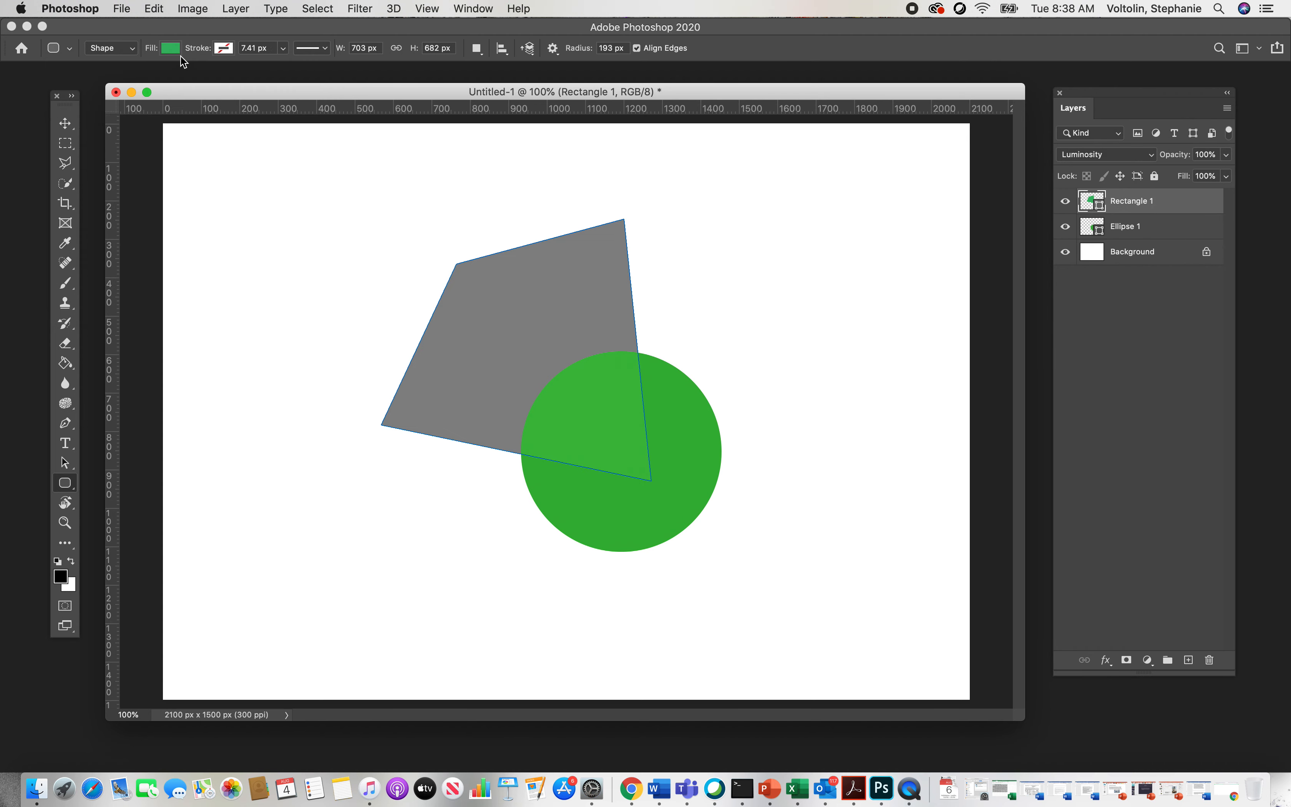
click(171, 48)
click(102, 130)
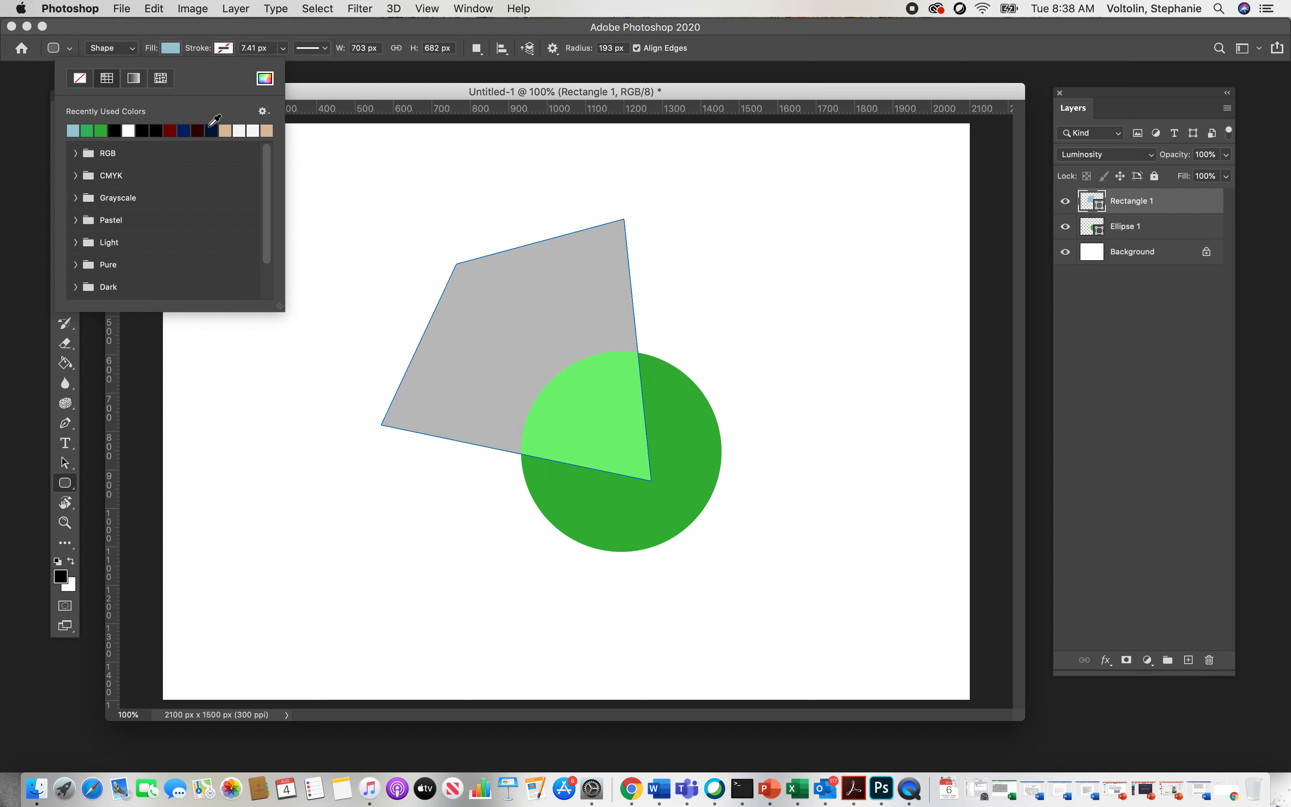
Step: With the Background layer active, choose the Rounded Rectangle tool and set its fill color to light green 86ea86
click(1130, 259)
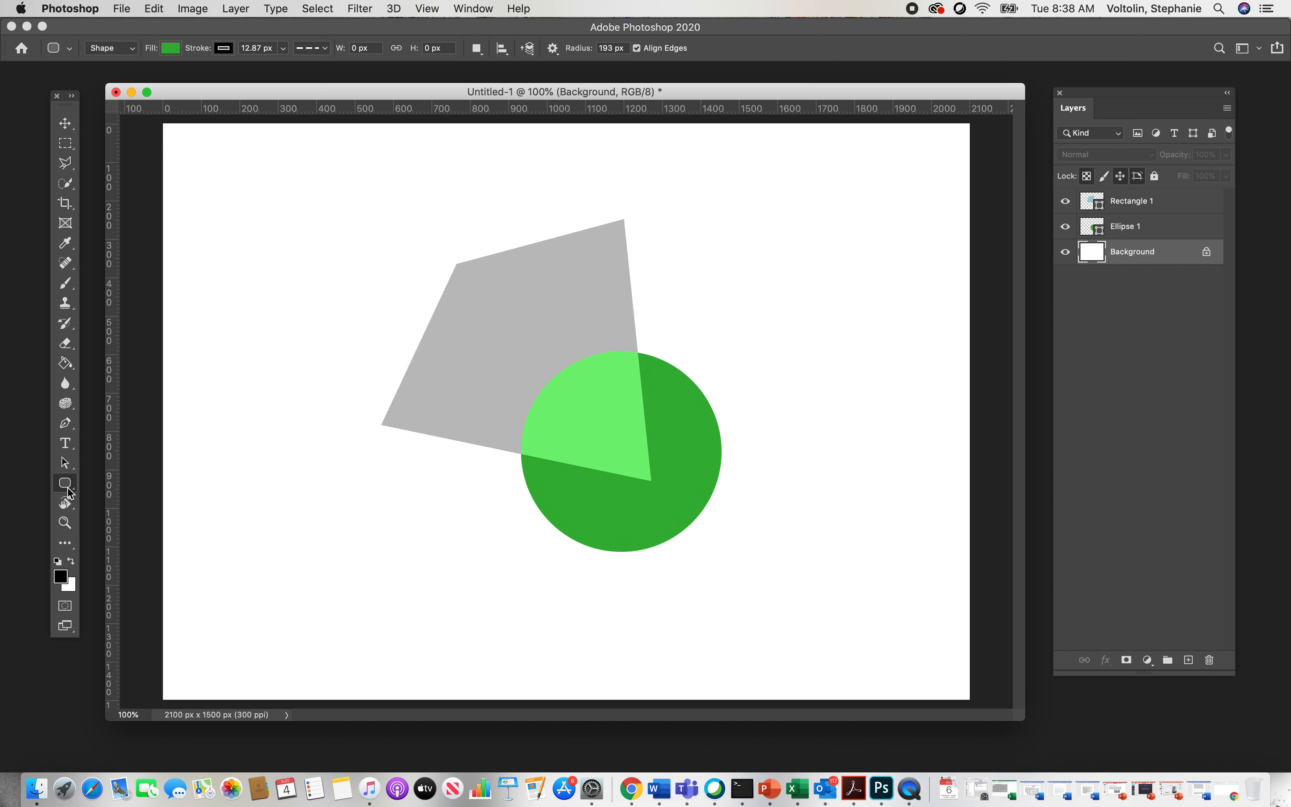
drag(65, 483, 152, 504)
click(171, 49)
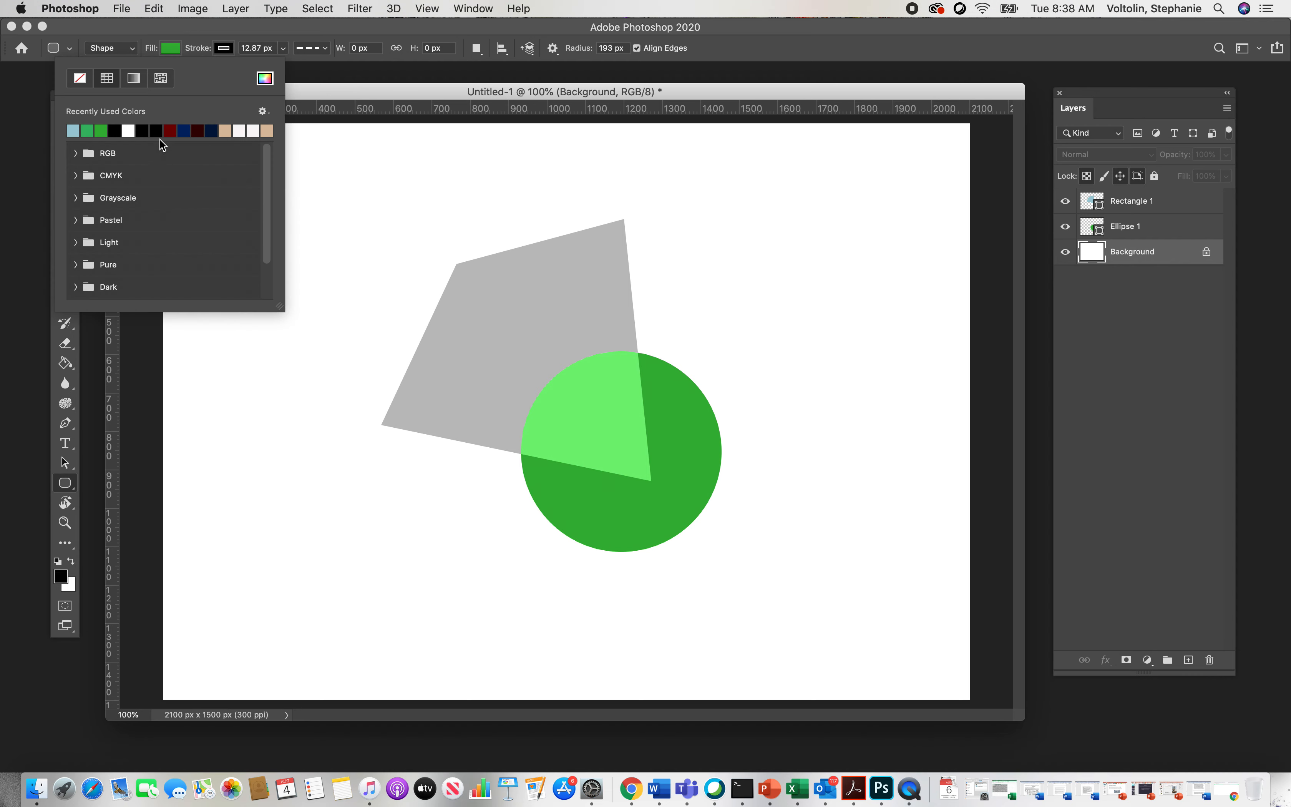
click(265, 79)
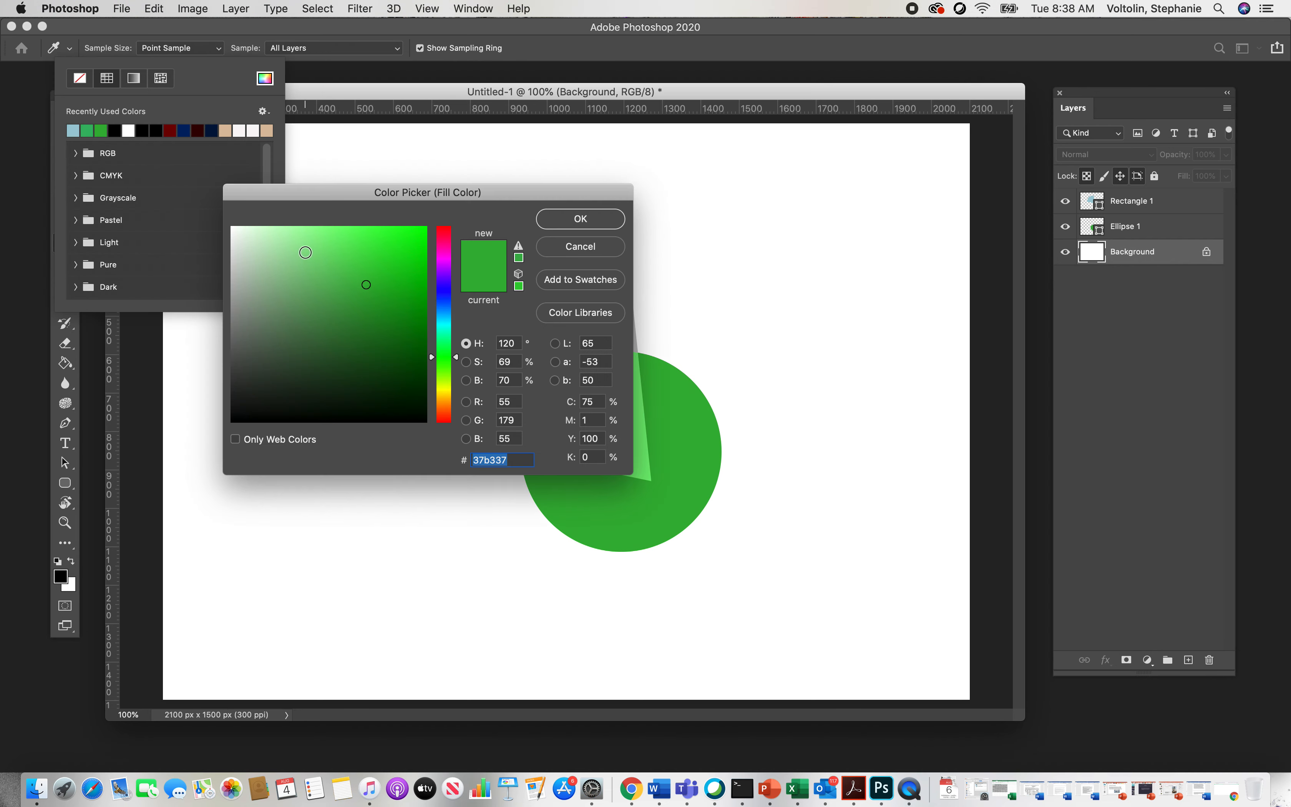
click(315, 242)
click(571, 226)
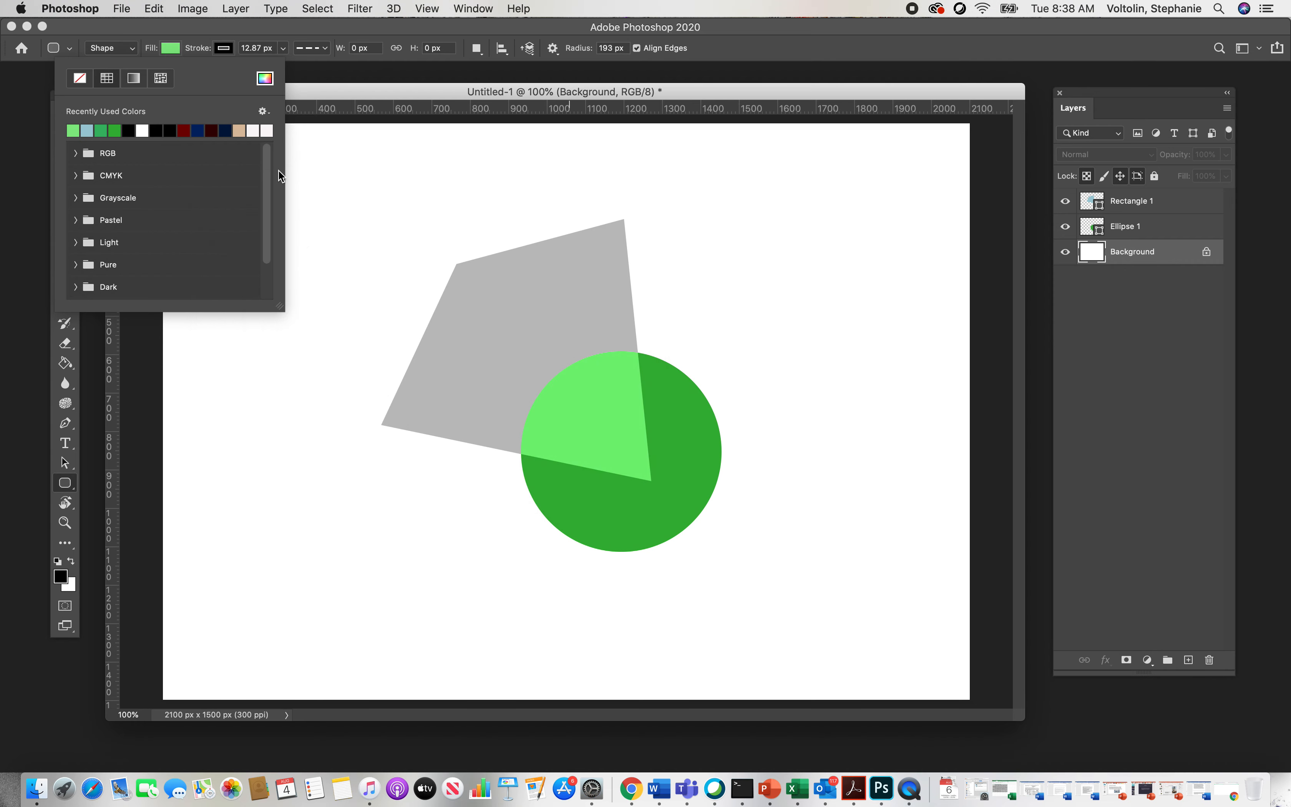
Step: Draw a rounded rectangle about 721 × 295 px overlapping the circle's lower left, with no stroke and a 32 px radius
click(224, 49)
click(131, 78)
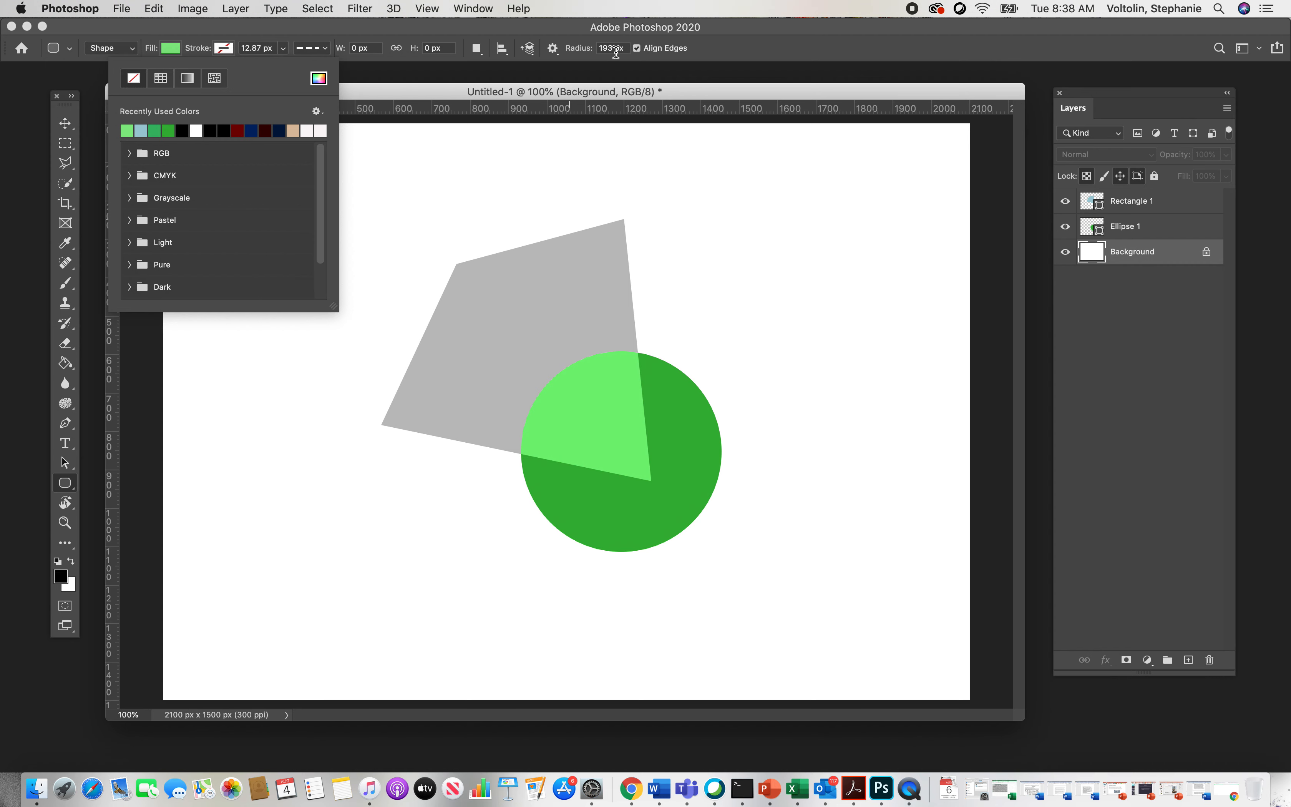
click(584, 51)
drag(584, 52, 460, 51)
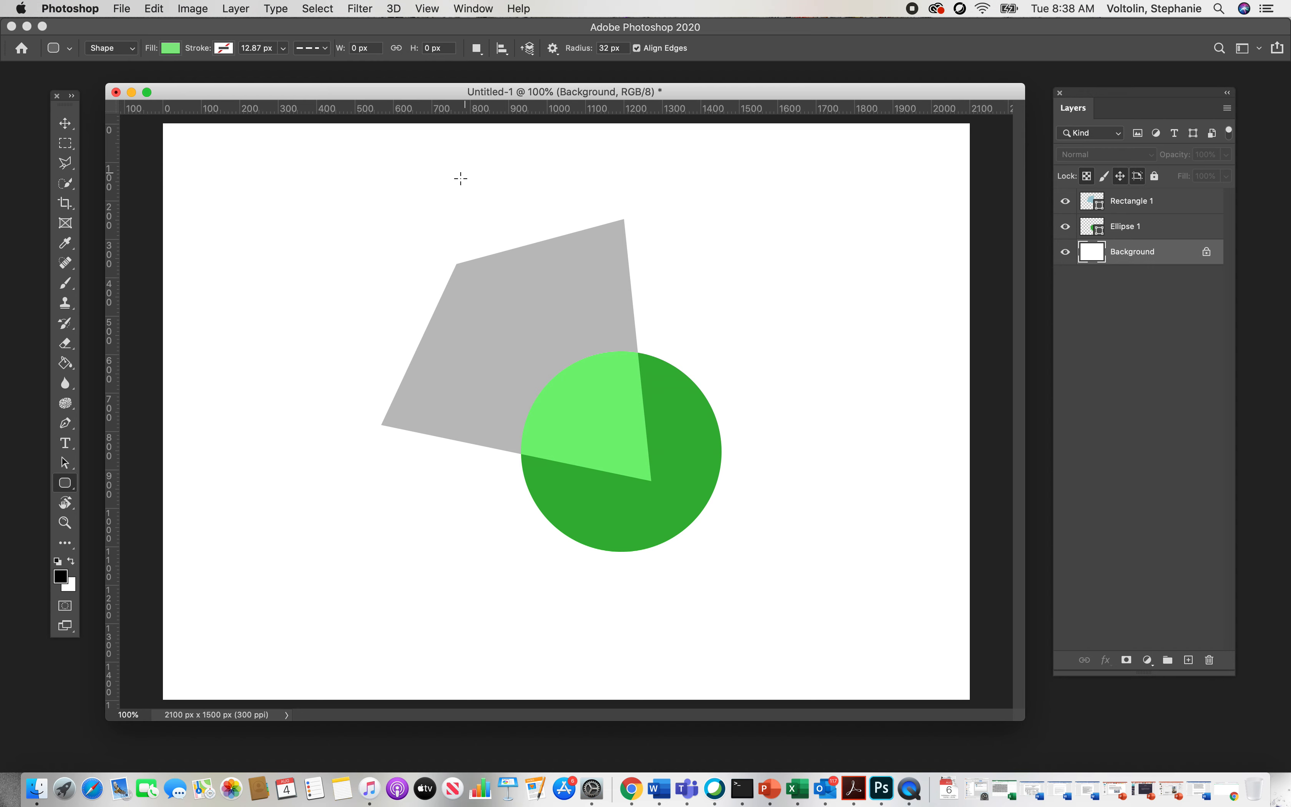
drag(291, 494, 567, 607)
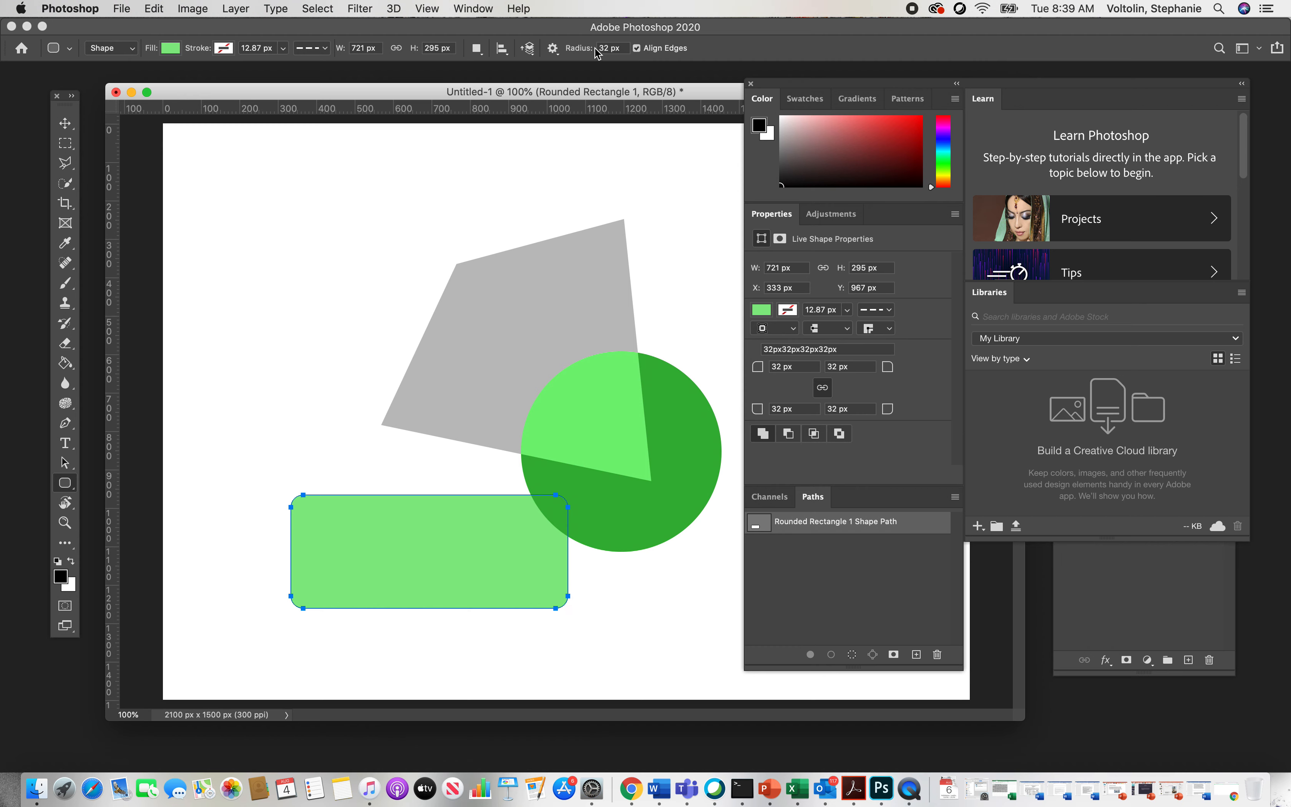
Step: Set the tool's radius option to 49 px and change the rounded rectangle's fill to yellow-green aeea86
drag(579, 49, 550, 49)
click(762, 310)
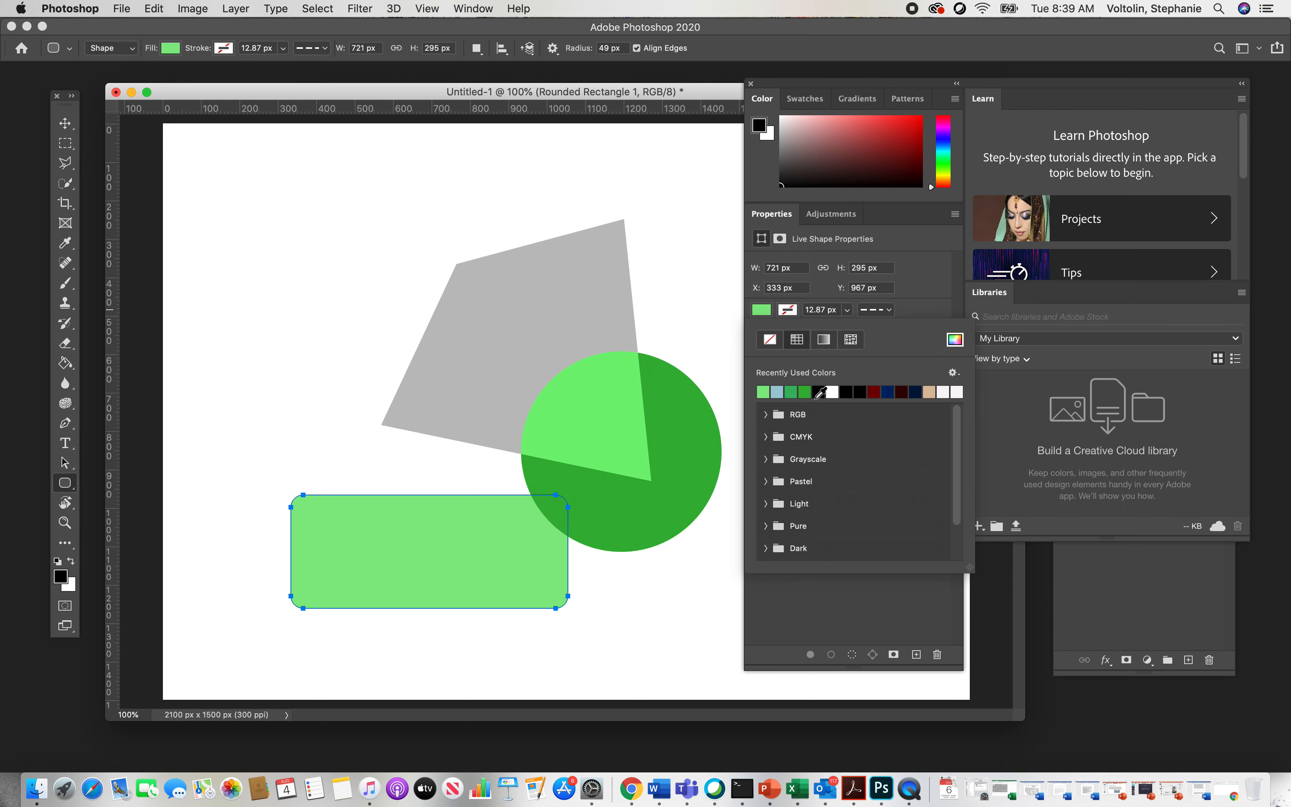
click(955, 340)
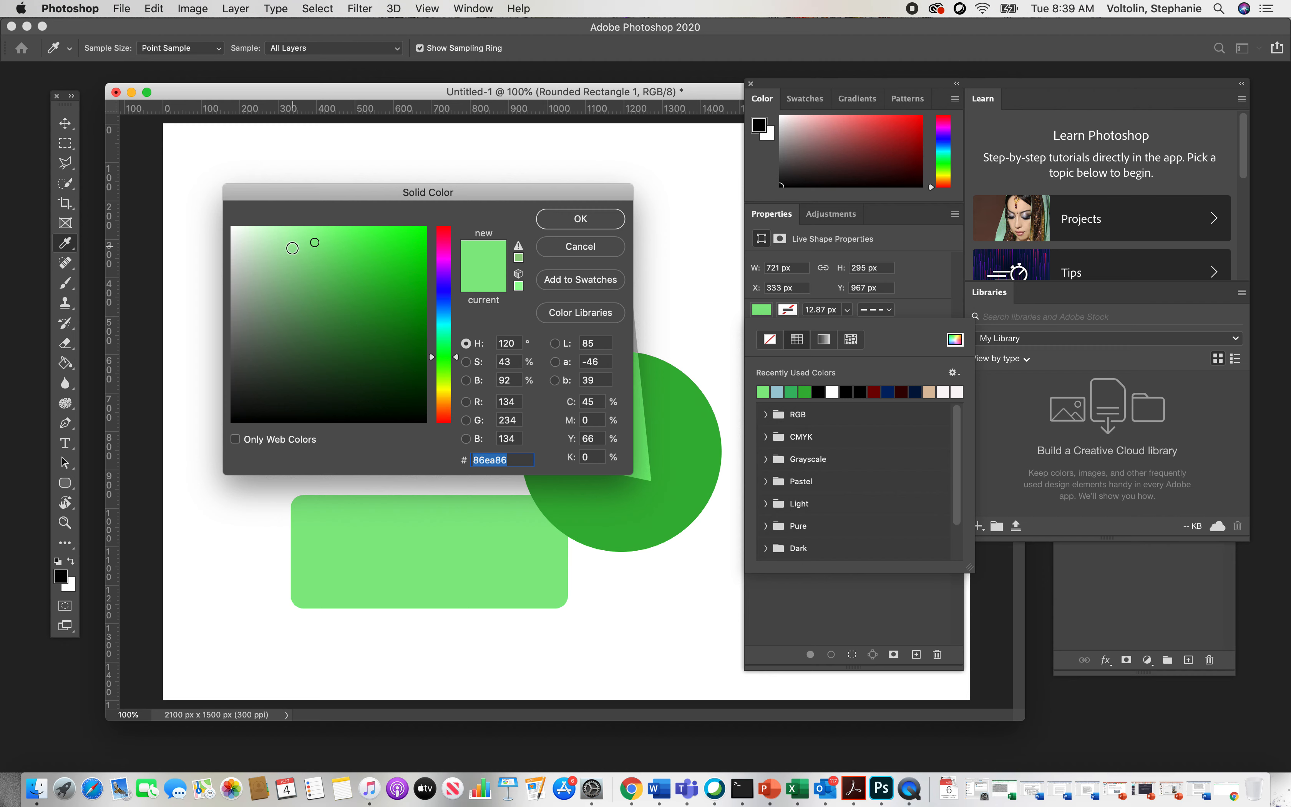
drag(457, 361, 457, 369)
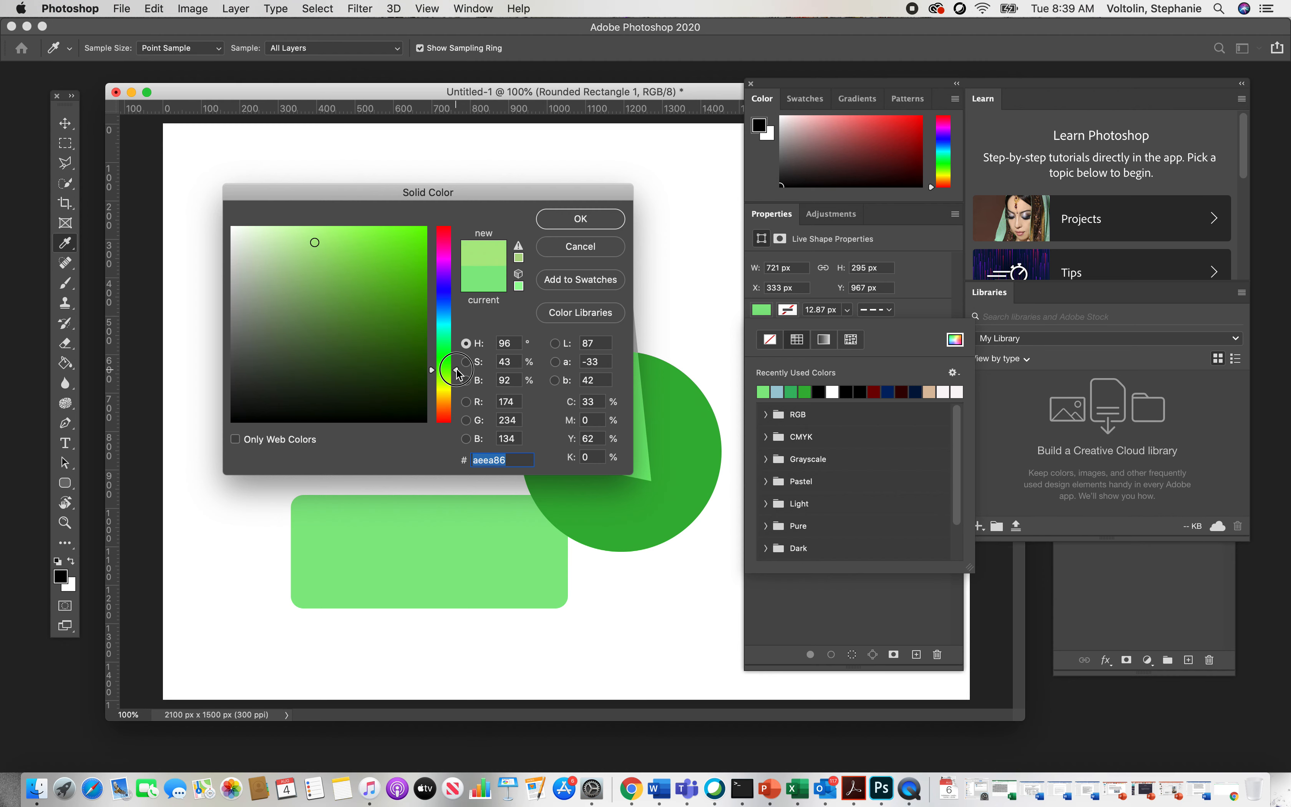
click(575, 222)
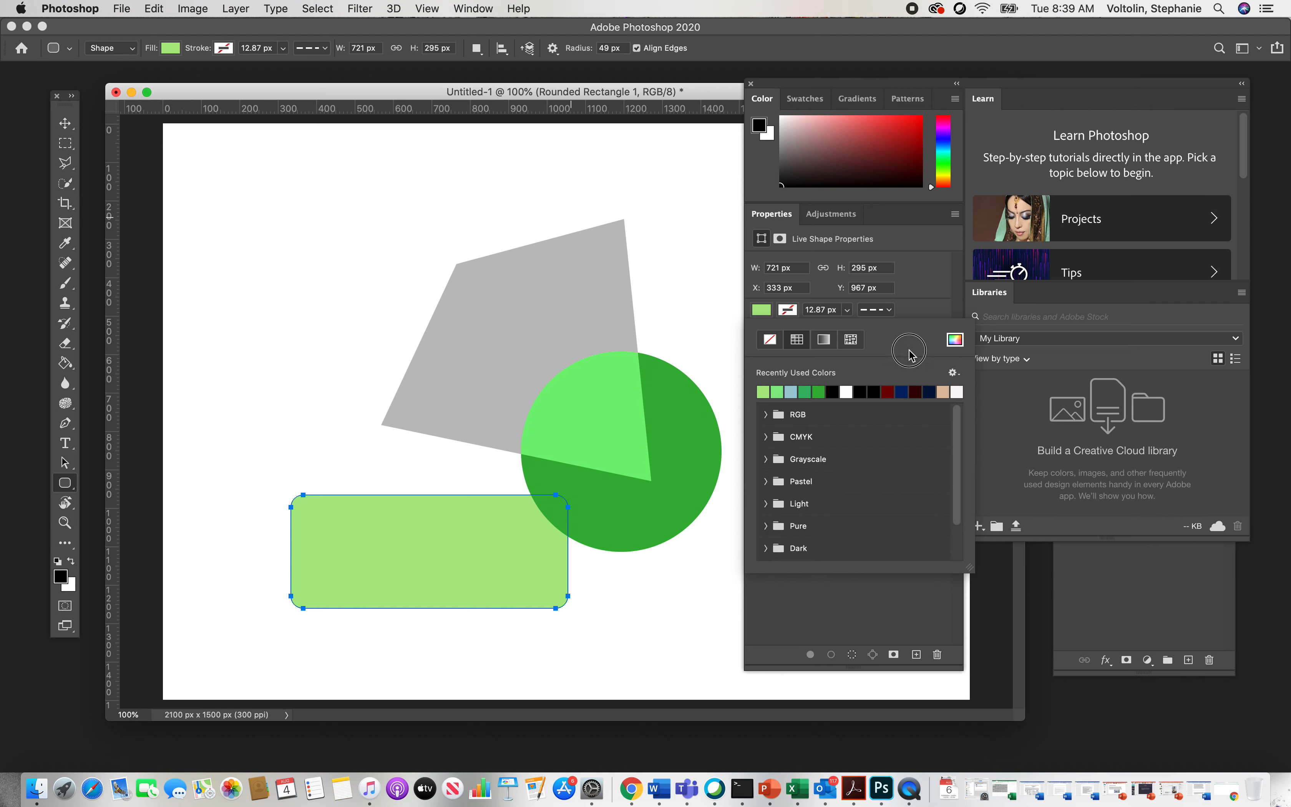
click(851, 602)
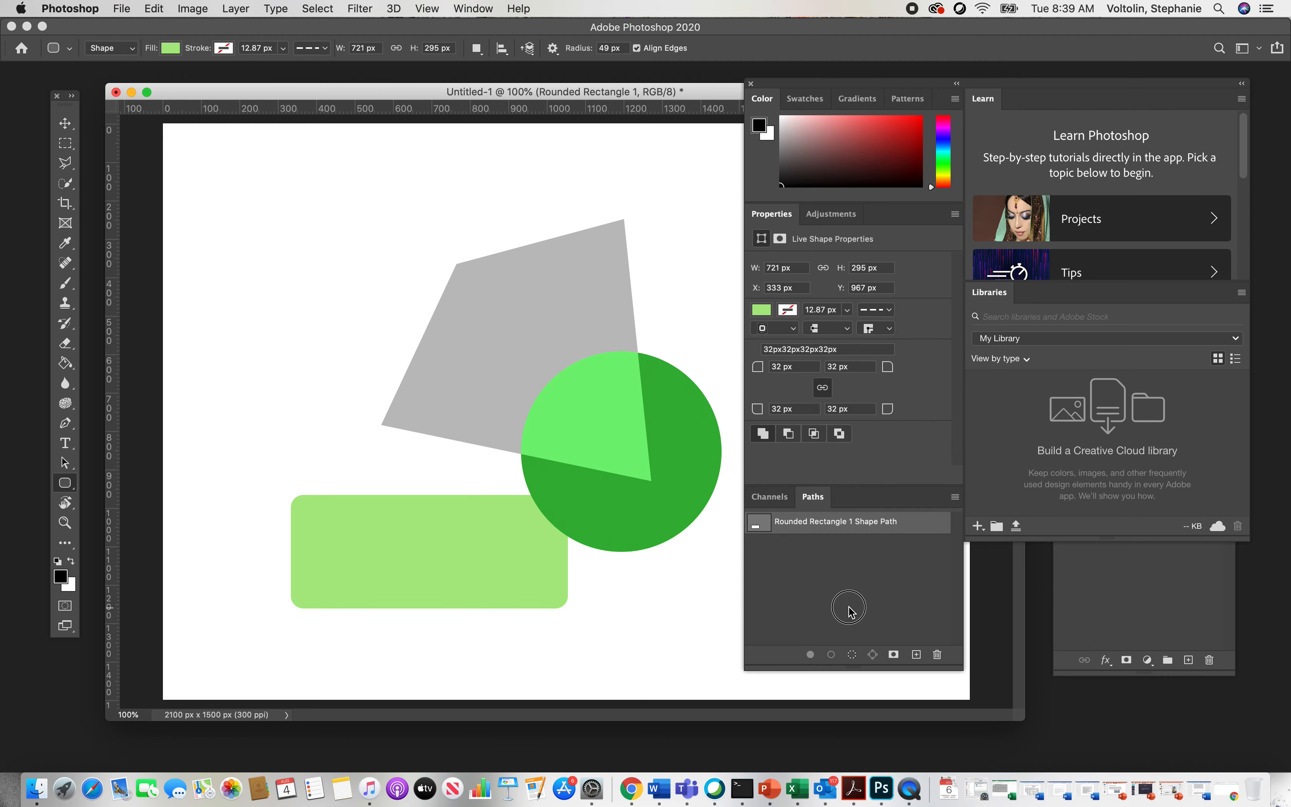
Step: Try the center and outside stroke alignments on the strokeless rounded rectangle and return to inside alignment
click(792, 328)
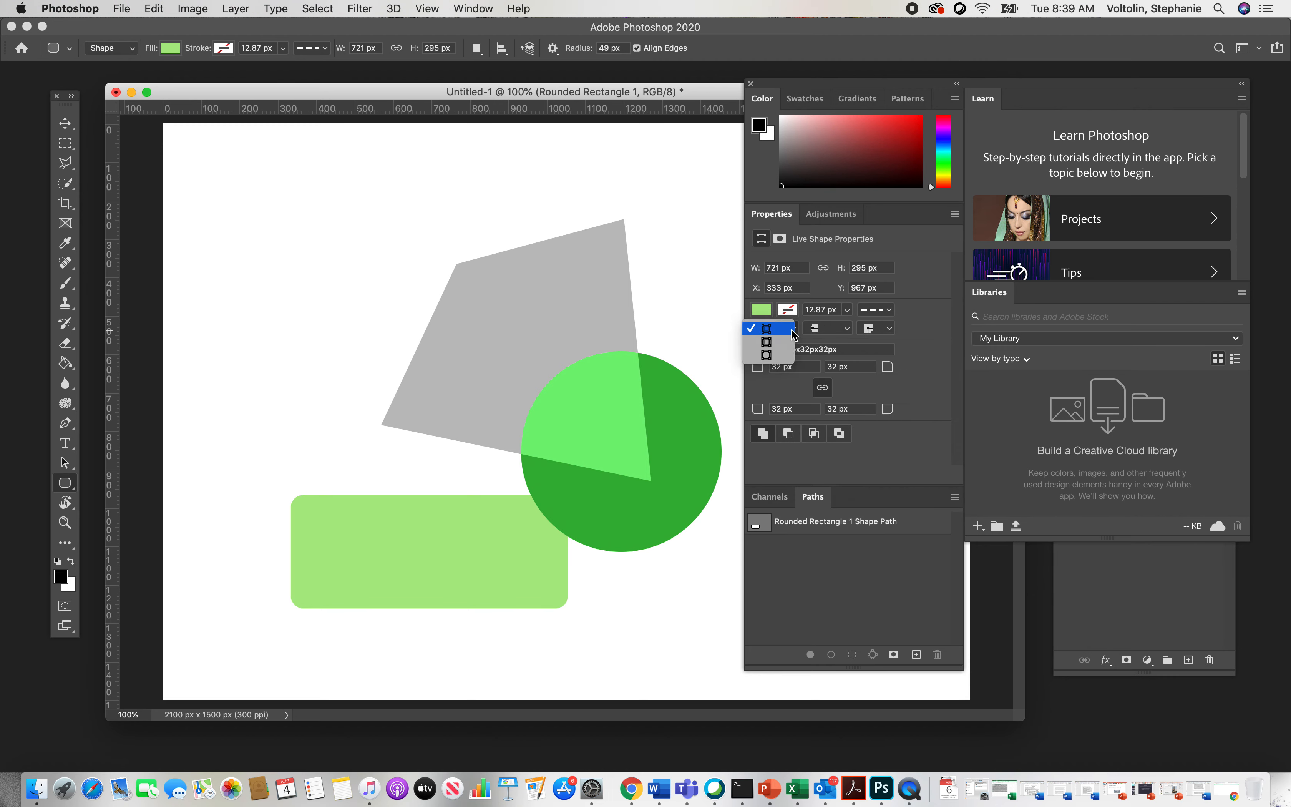
click(781, 344)
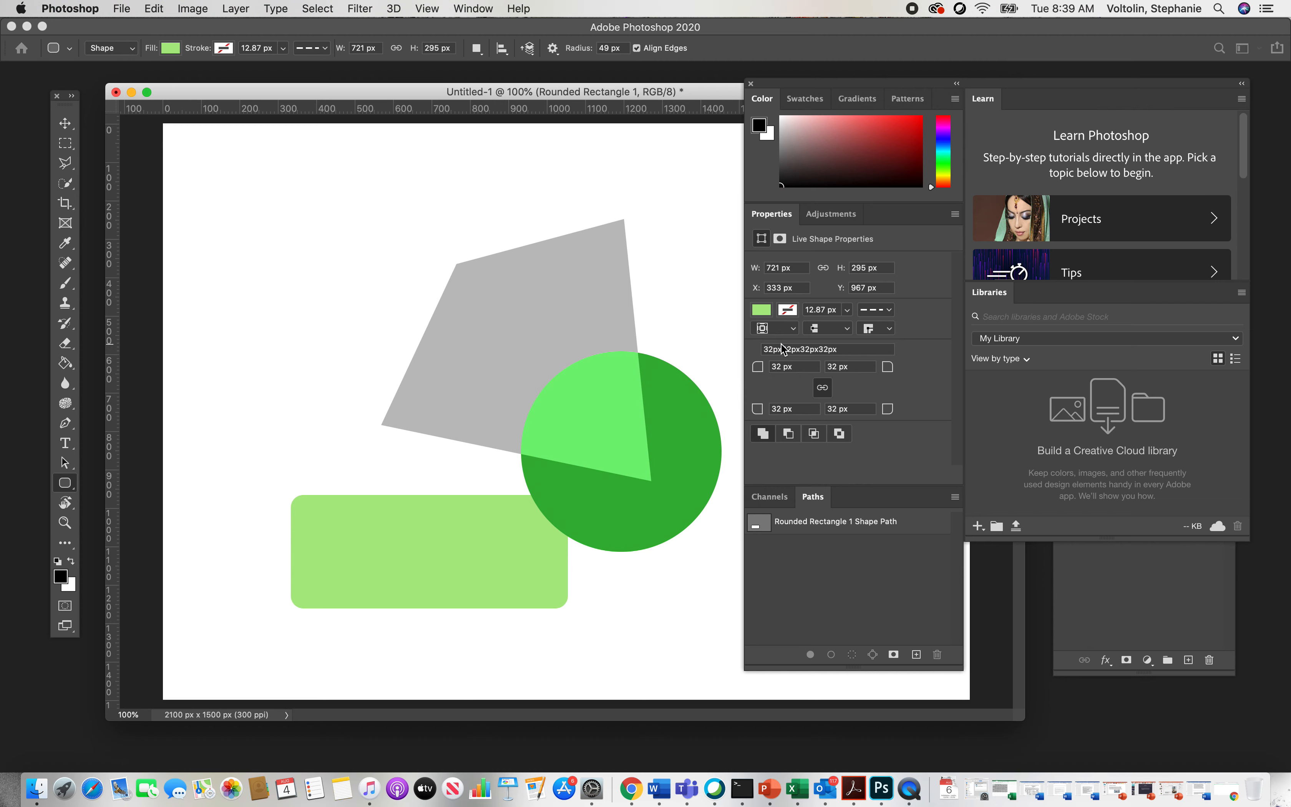
click(798, 332)
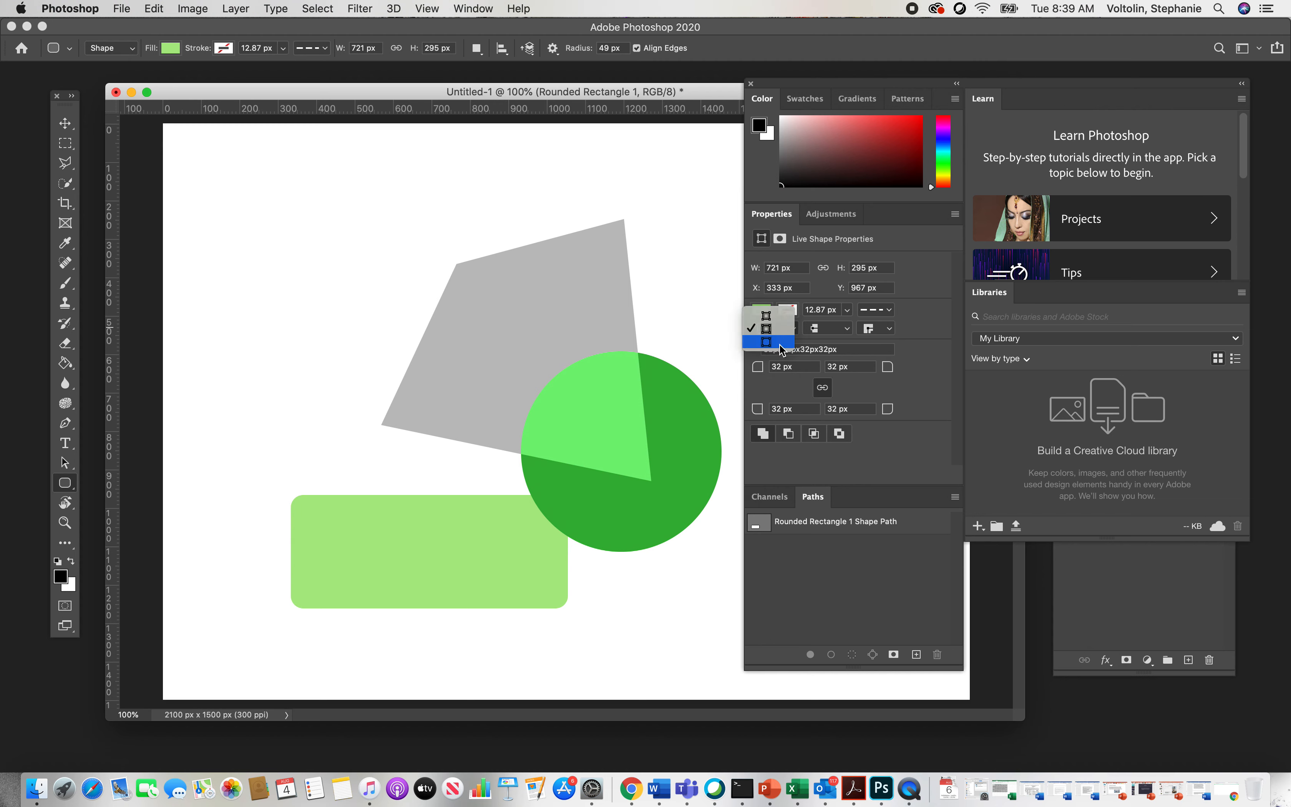
click(780, 344)
click(793, 329)
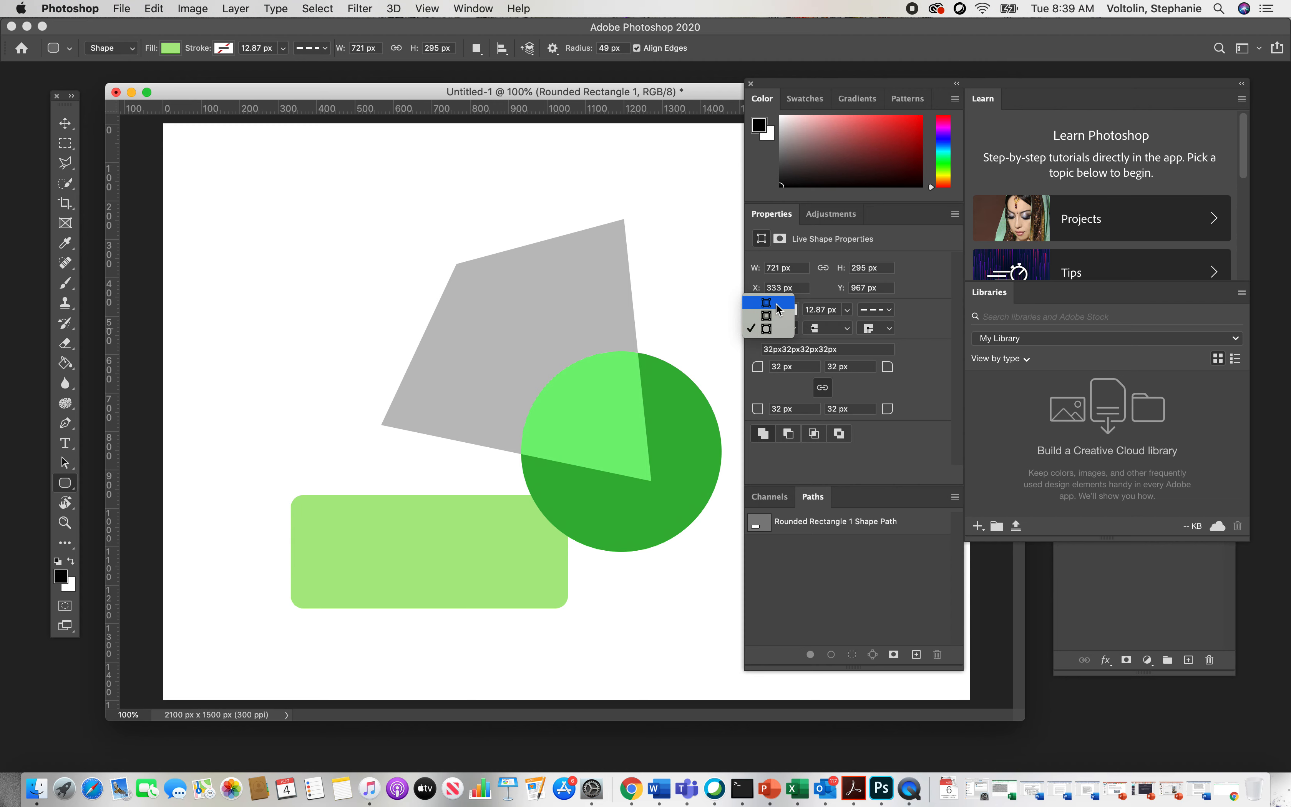
click(779, 310)
Step: Try the round line cap on the rounded rectangle and return to the butt cap
click(849, 329)
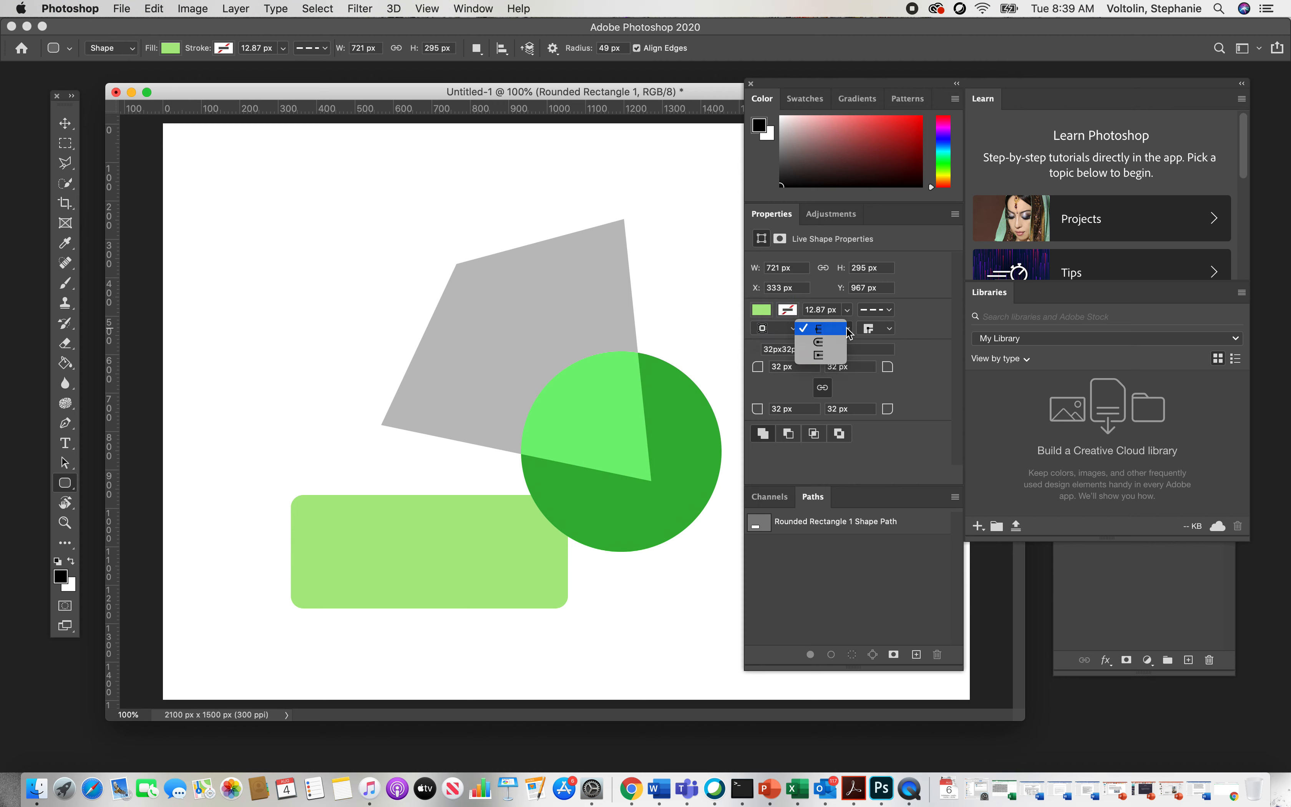
click(837, 348)
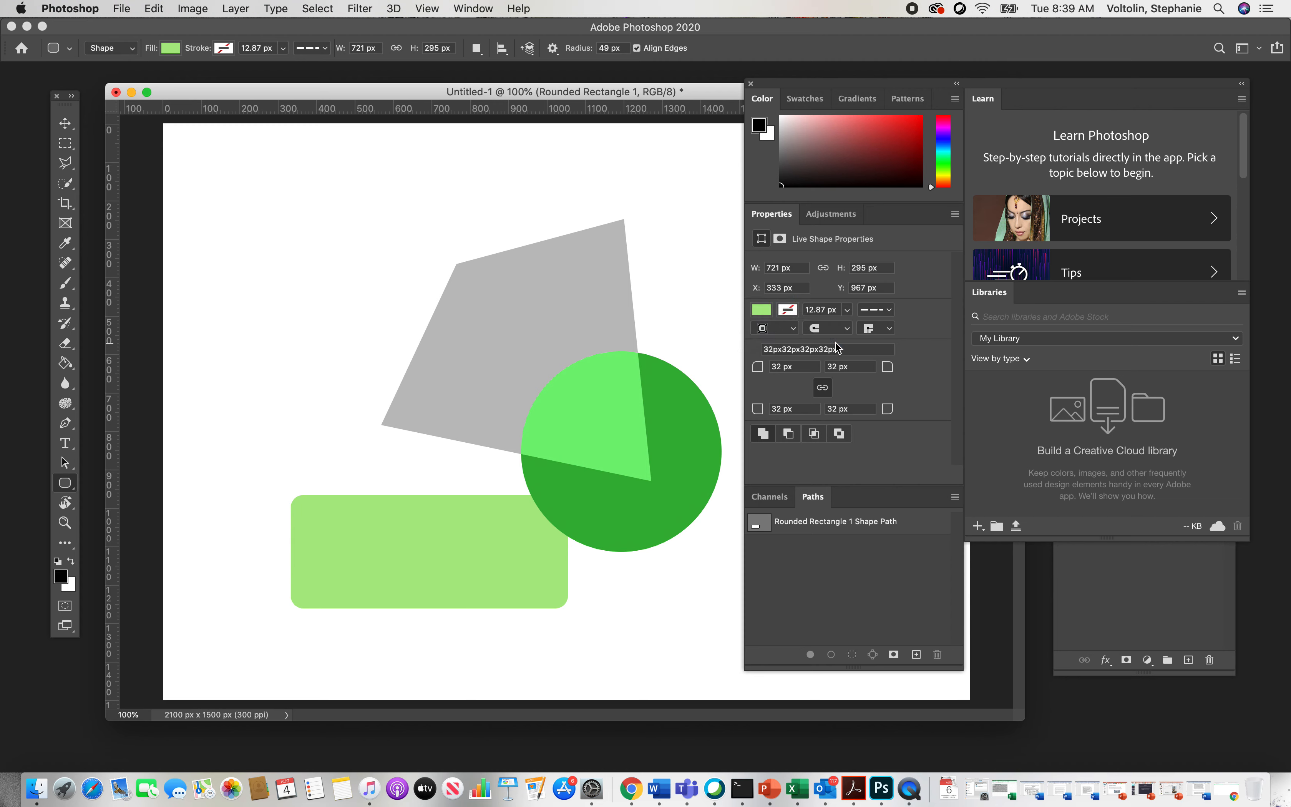
click(847, 329)
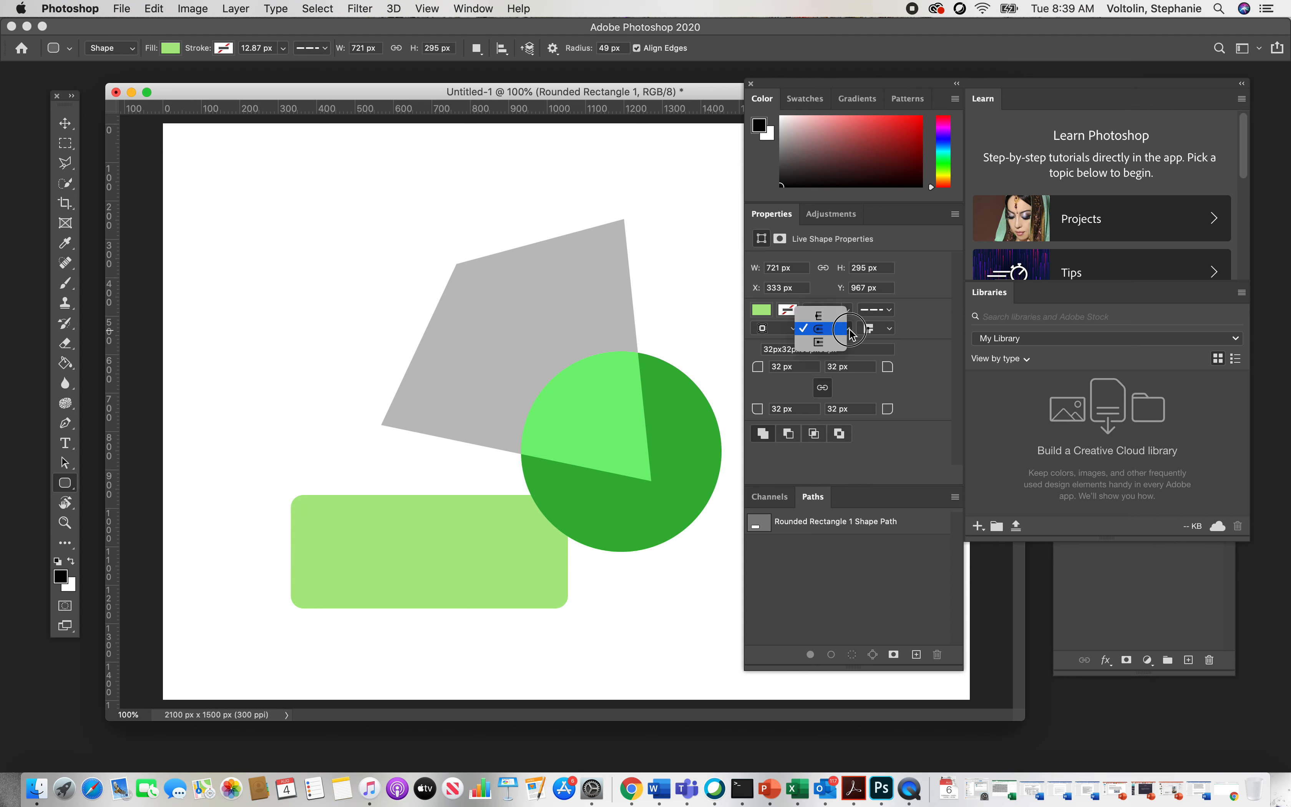
click(818, 320)
Step: Give the rounded rectangle a black stroke with a solid line style
click(788, 310)
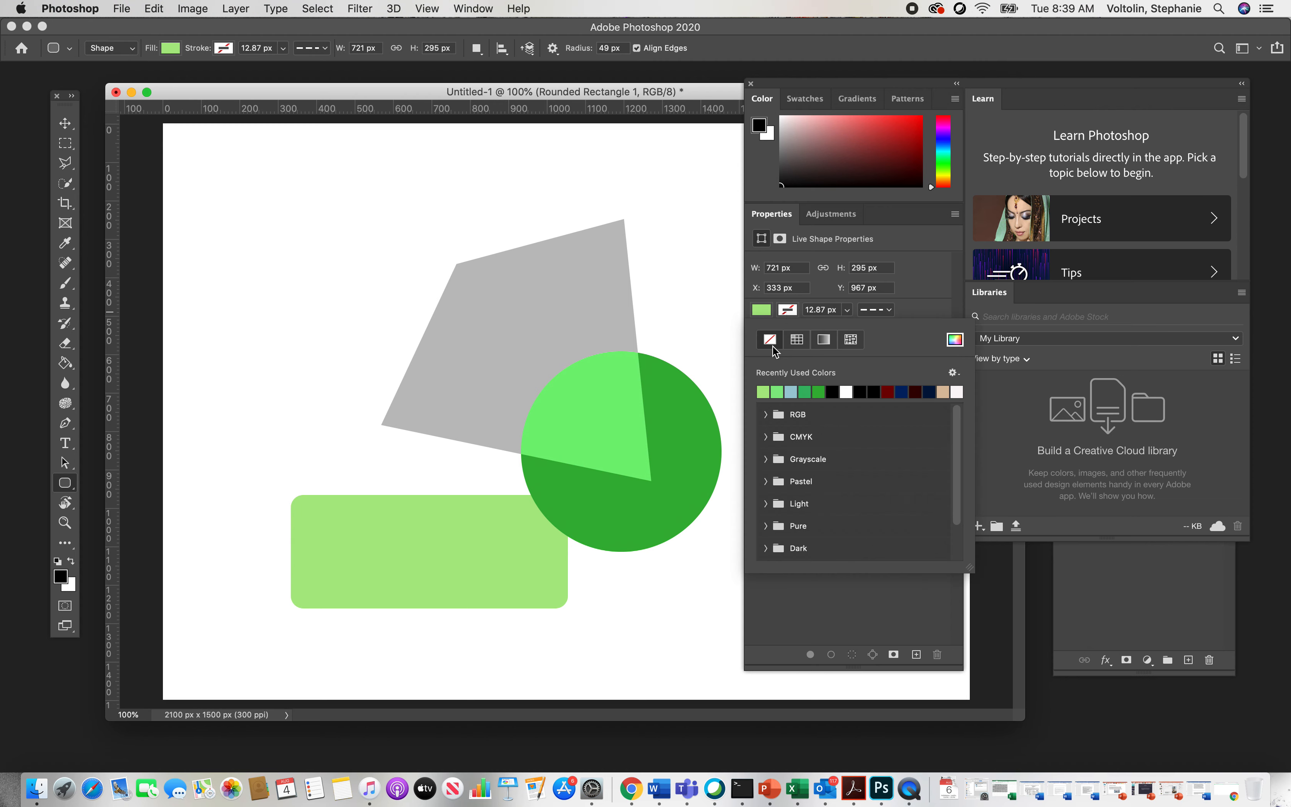
click(836, 394)
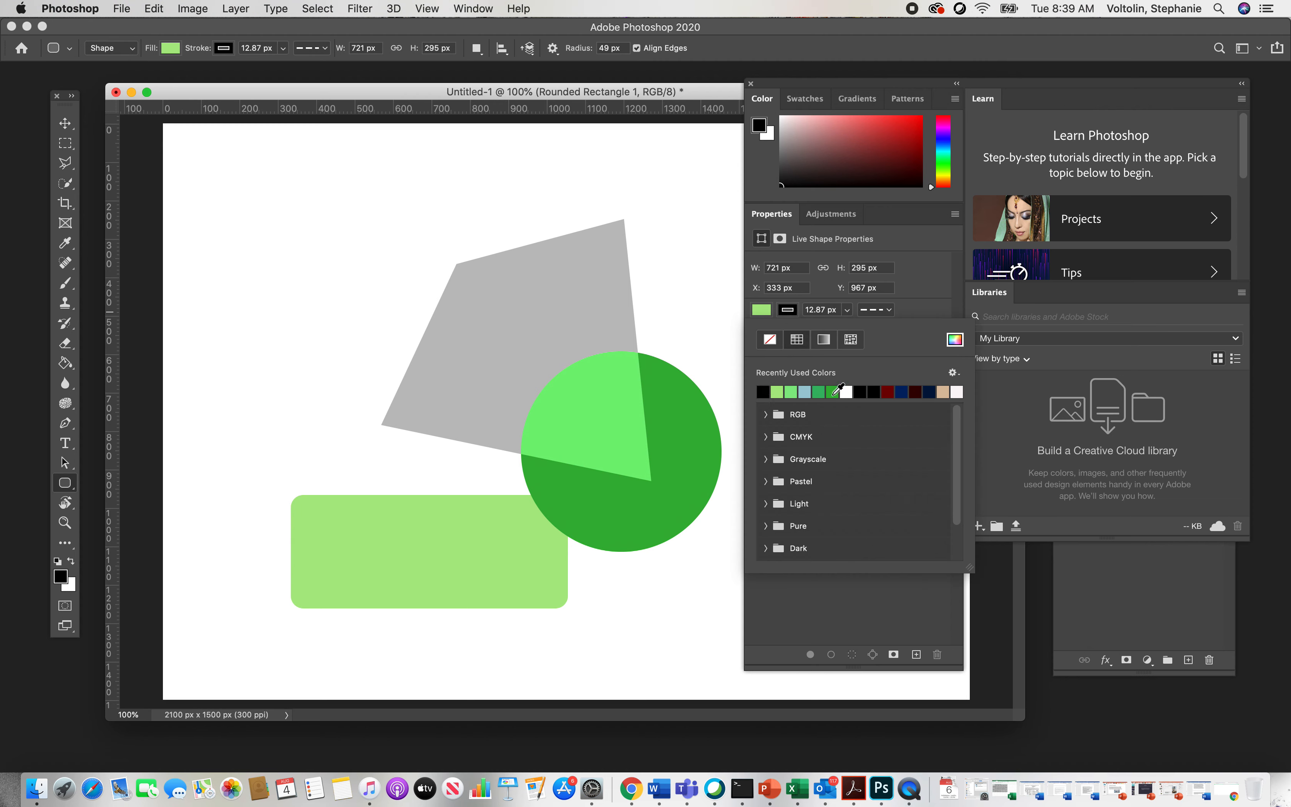
click(890, 308)
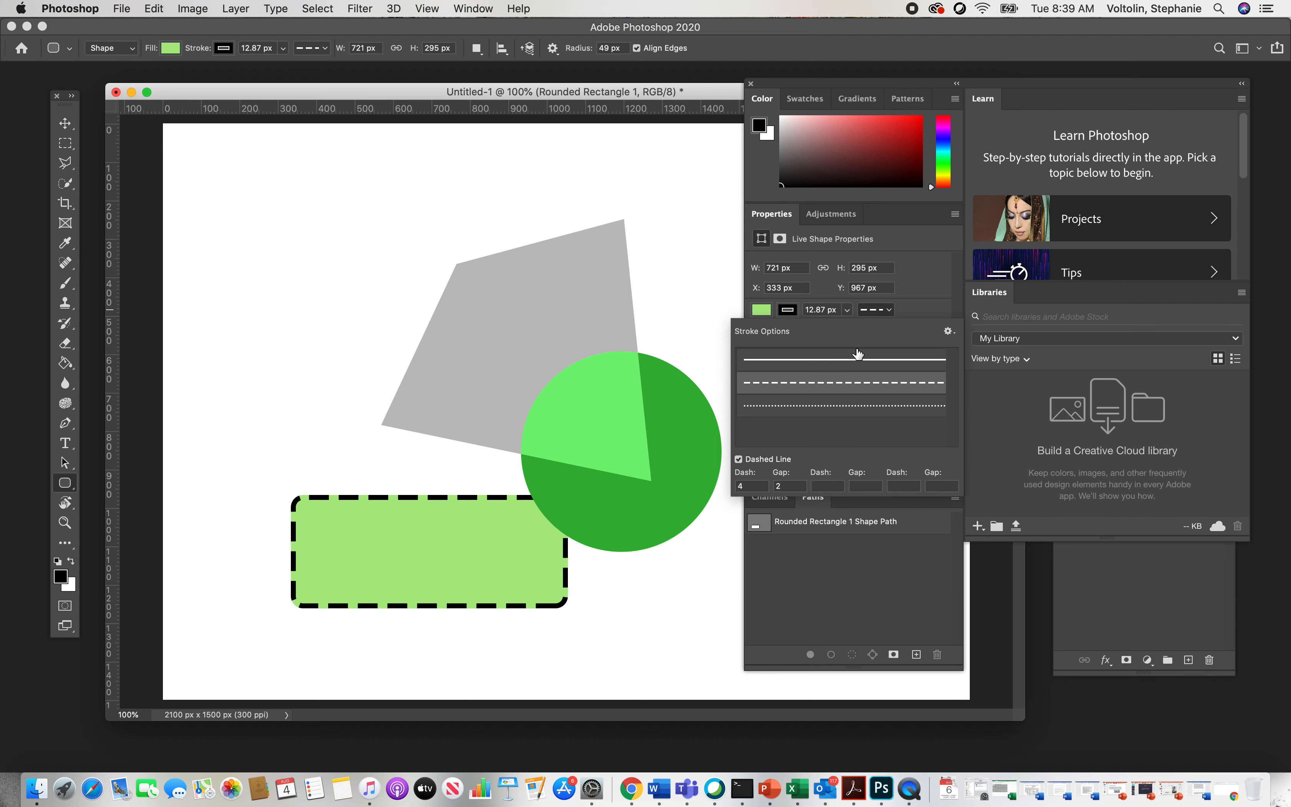
click(858, 359)
click(913, 294)
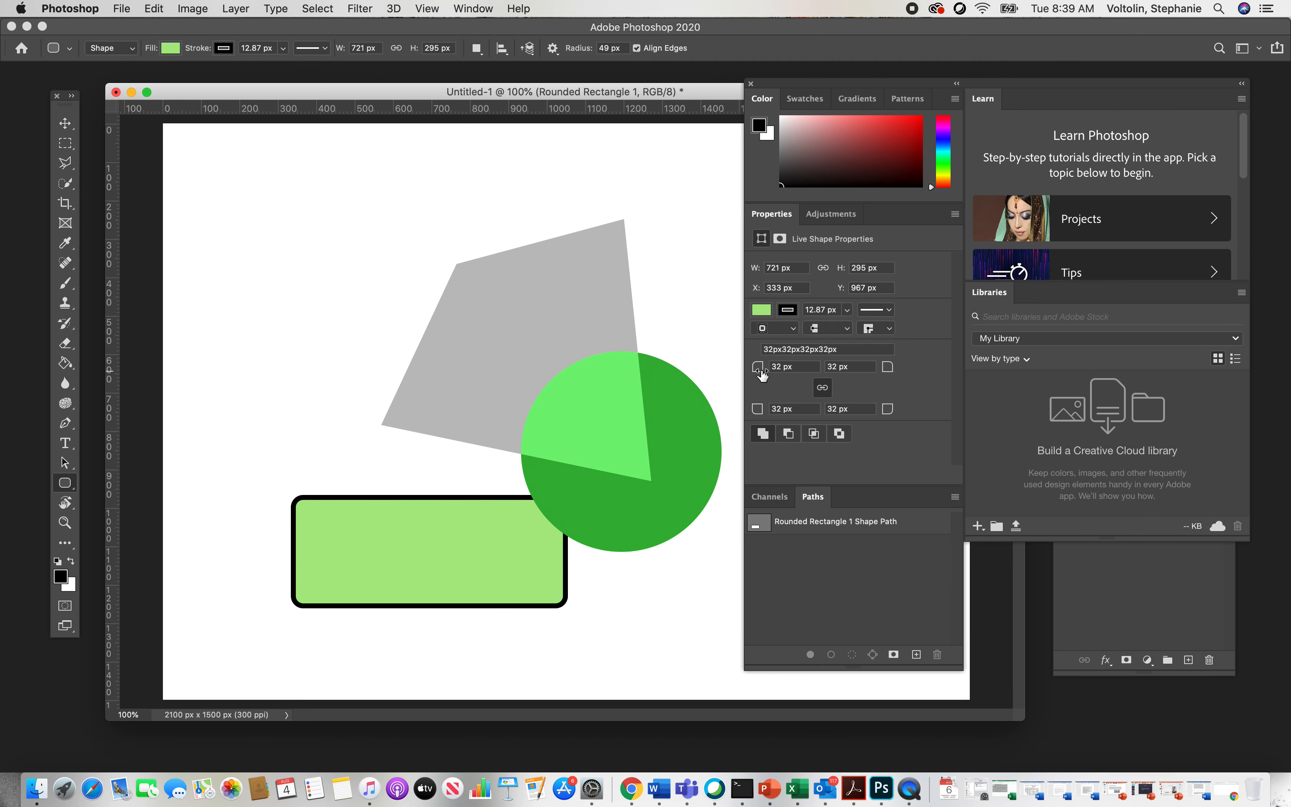
Step: Try aligning the rounded rectangle's black stroke to the center and outside, and restore inside alignment
click(797, 334)
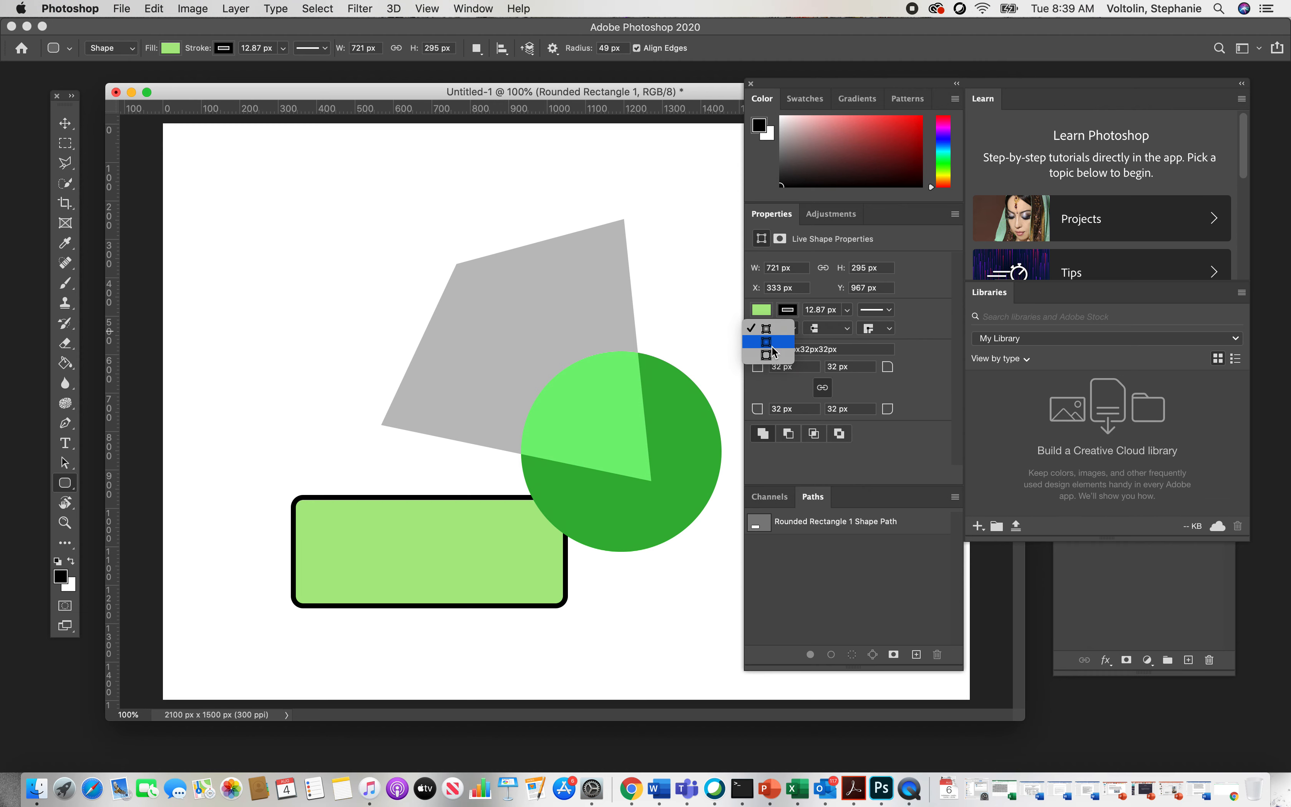
click(798, 336)
click(798, 333)
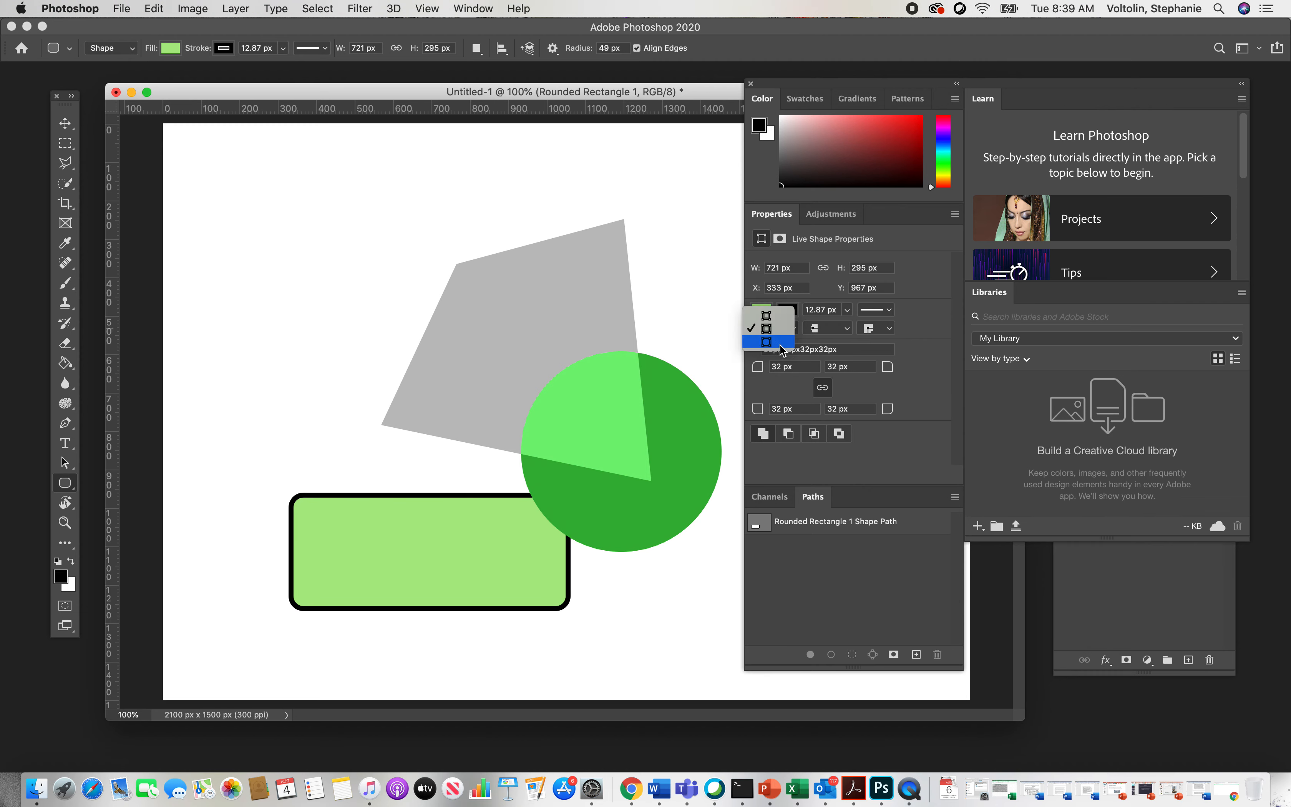
click(780, 344)
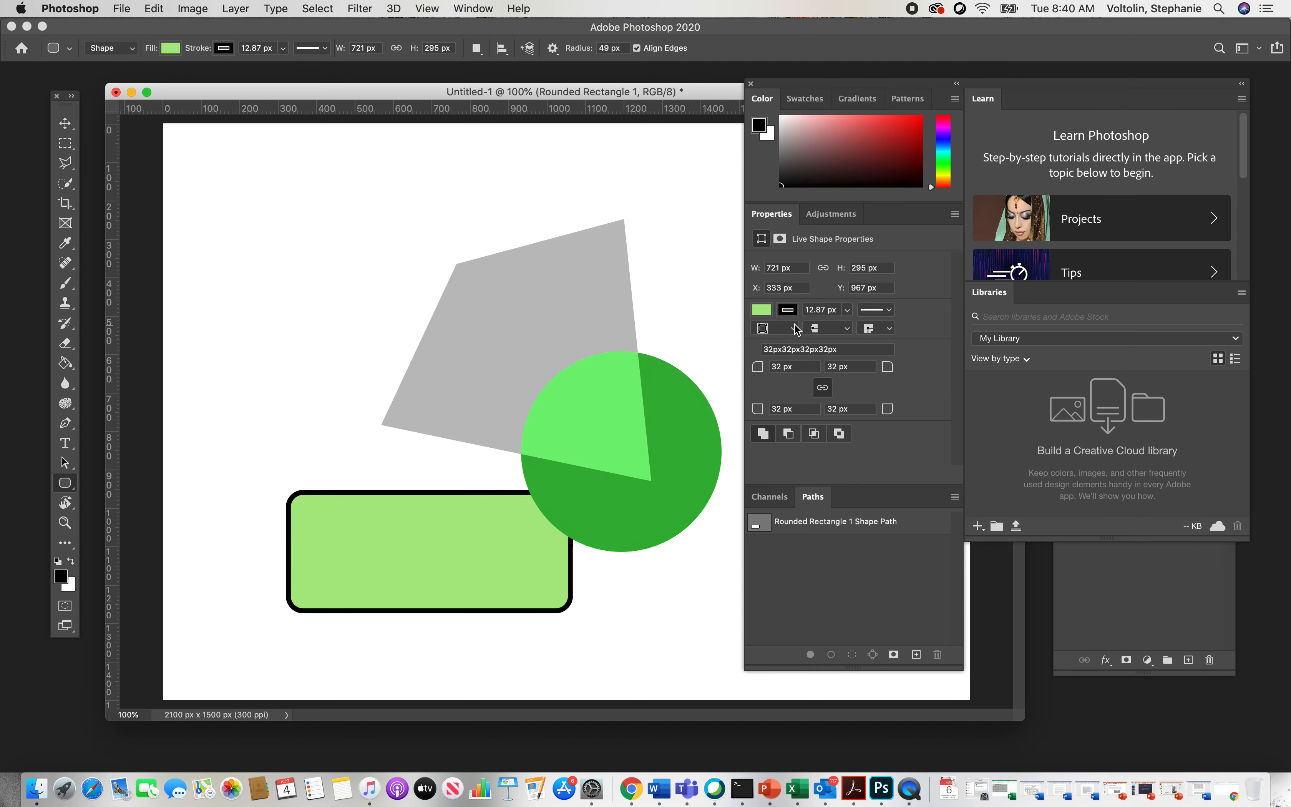
click(792, 328)
click(766, 304)
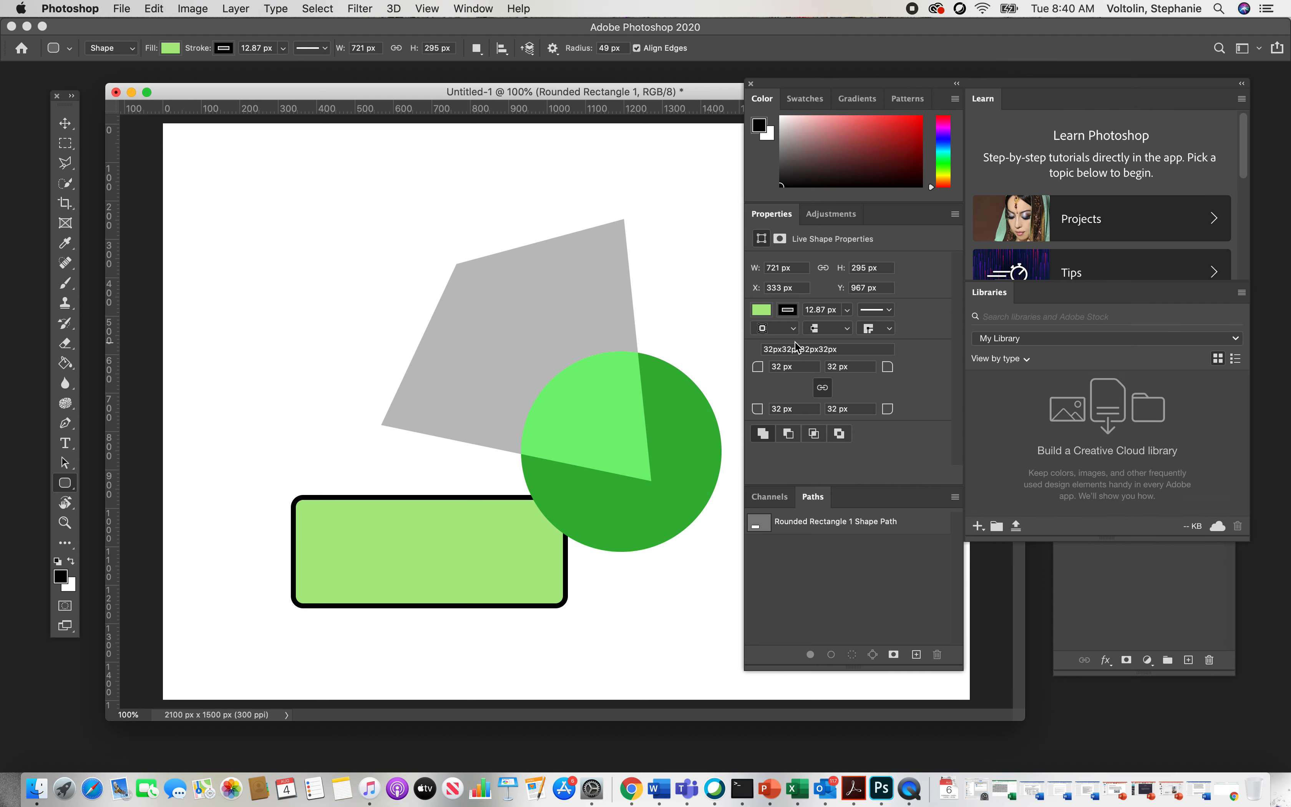
Step: Try the round and square line caps on the rounded rectangle's black stroke
click(841, 330)
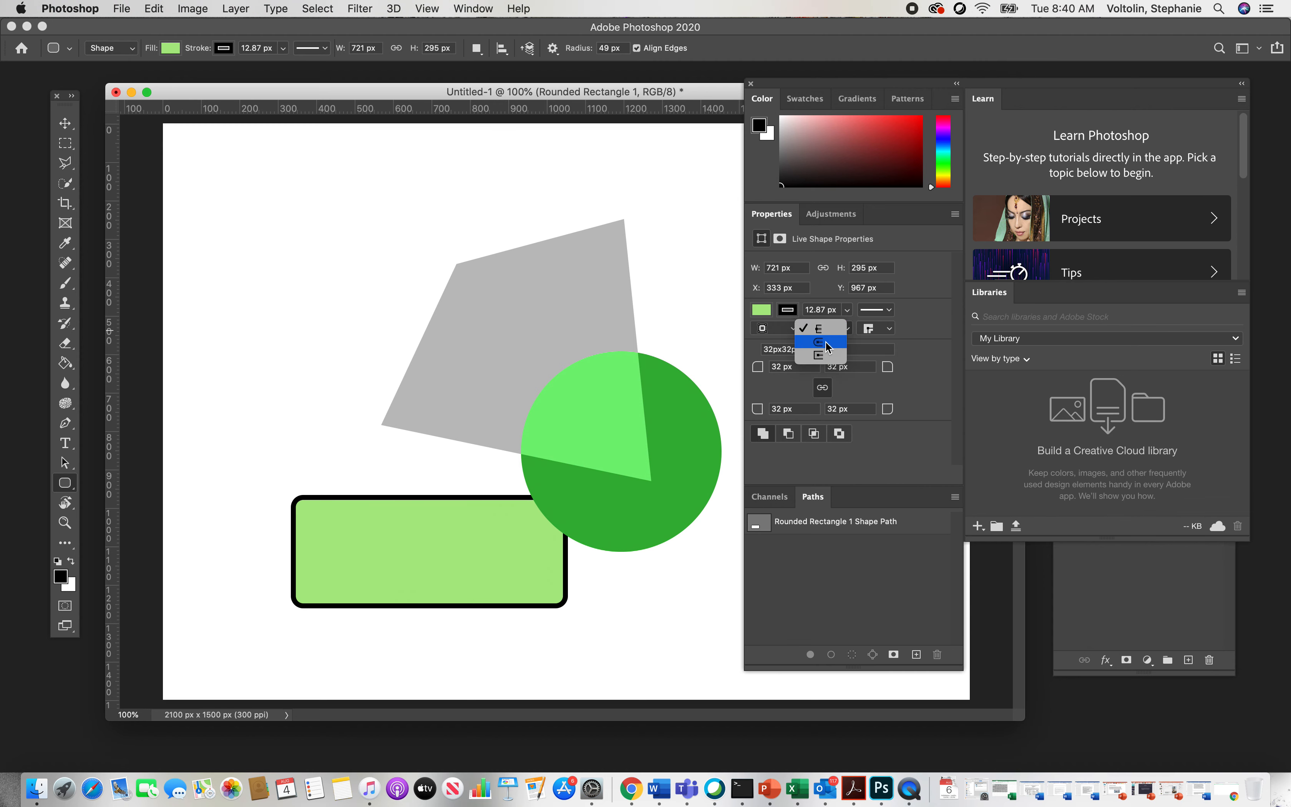
click(828, 344)
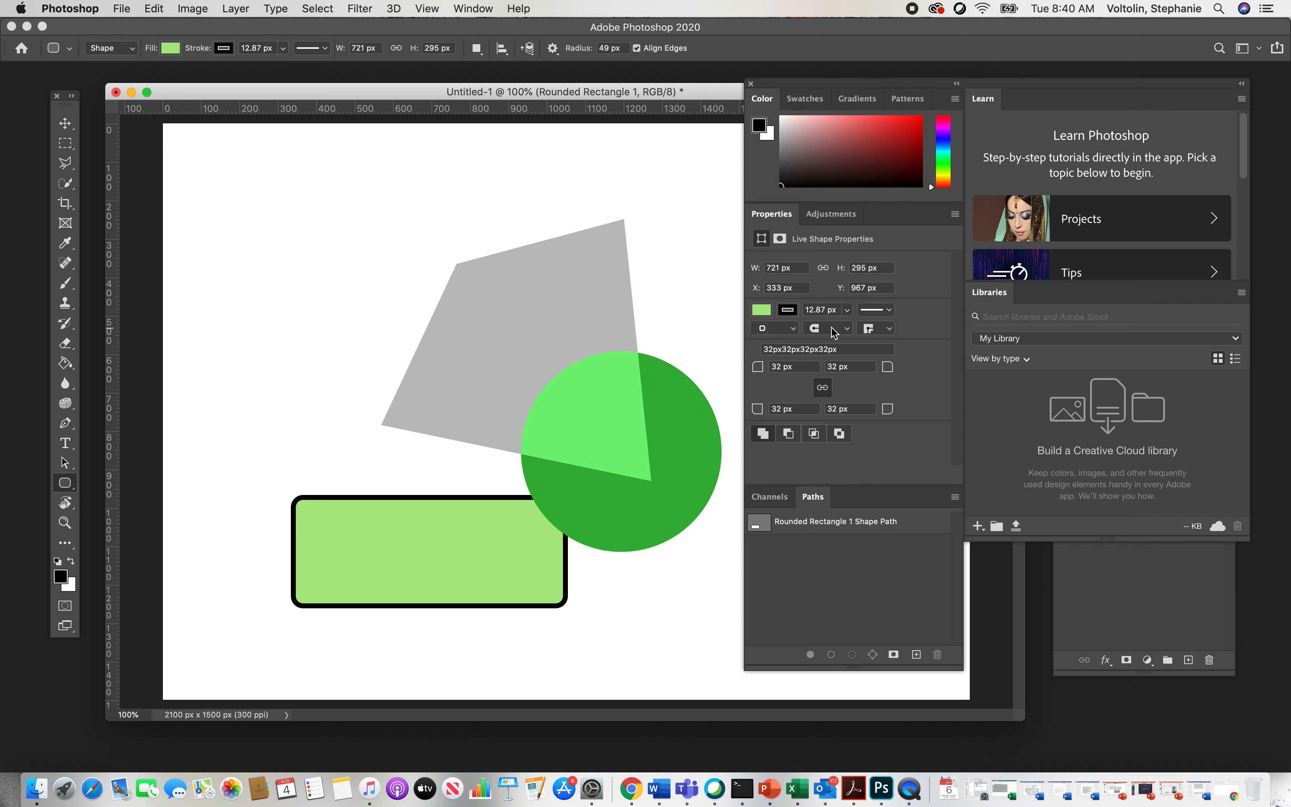
click(835, 331)
click(832, 346)
click(834, 339)
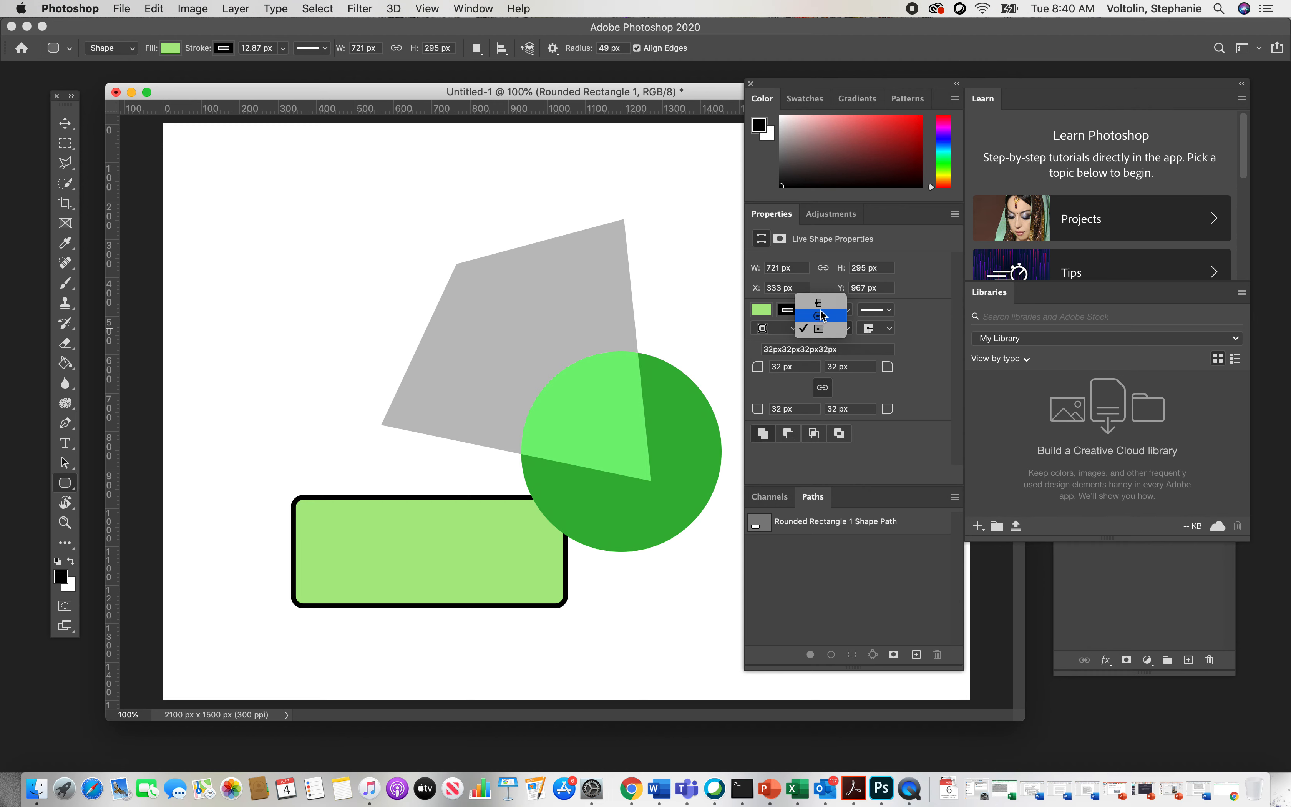
click(830, 336)
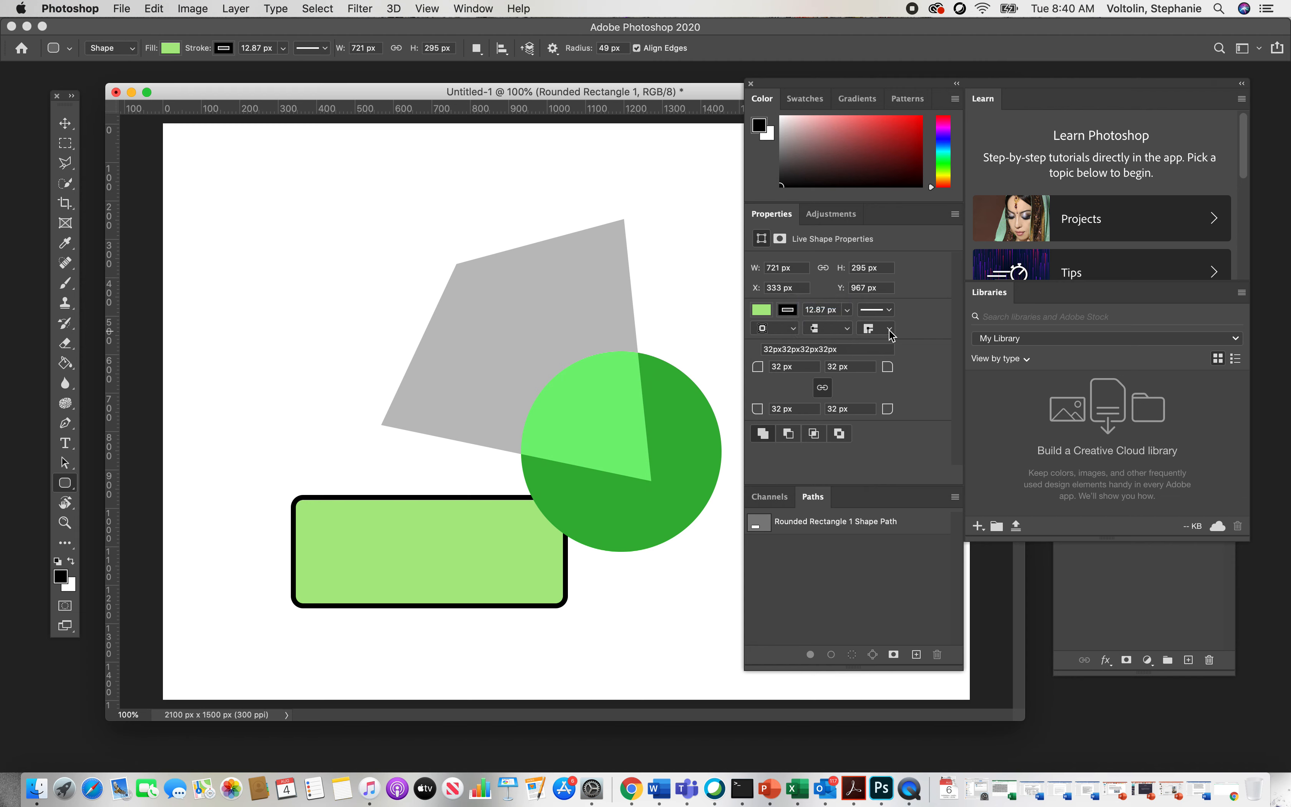
Step: Try the round and bevel corner joins on the rounded rectangle's stroke and restore the miter join
click(891, 332)
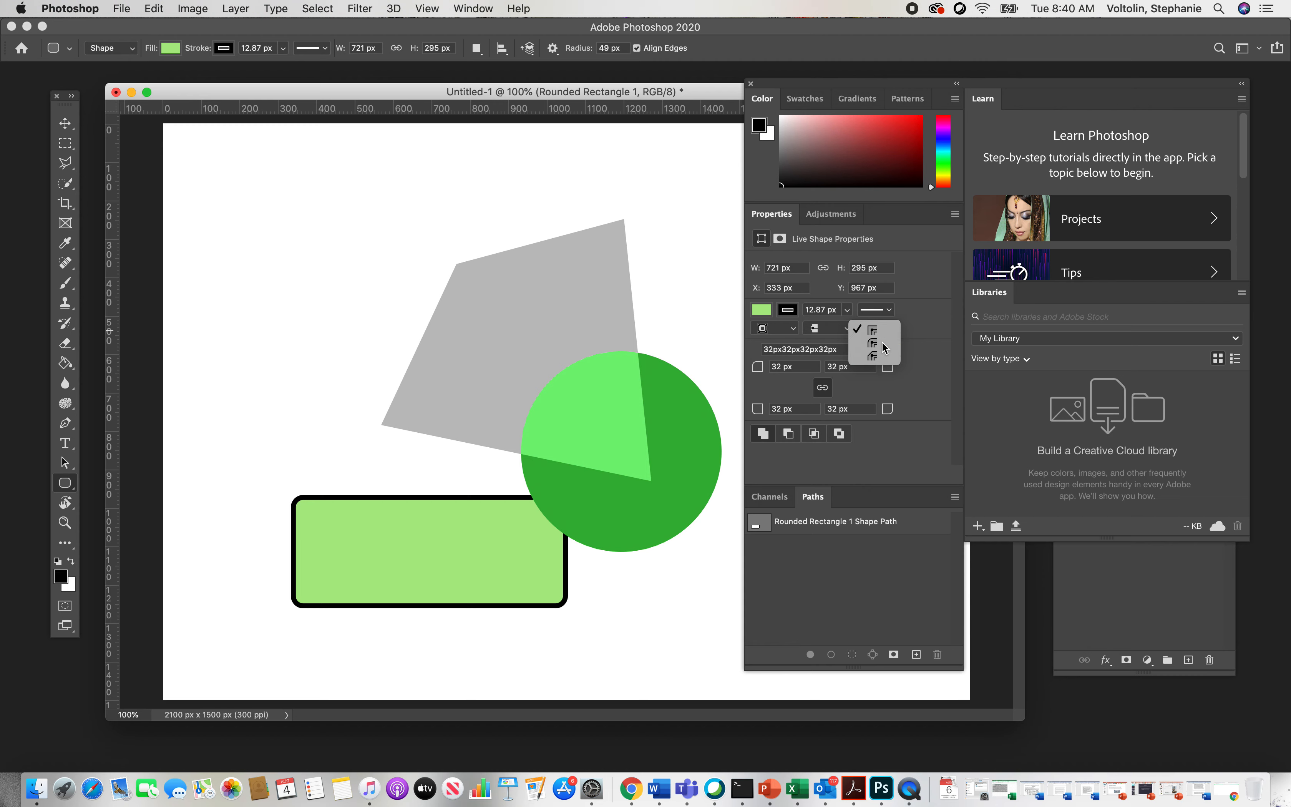
click(893, 328)
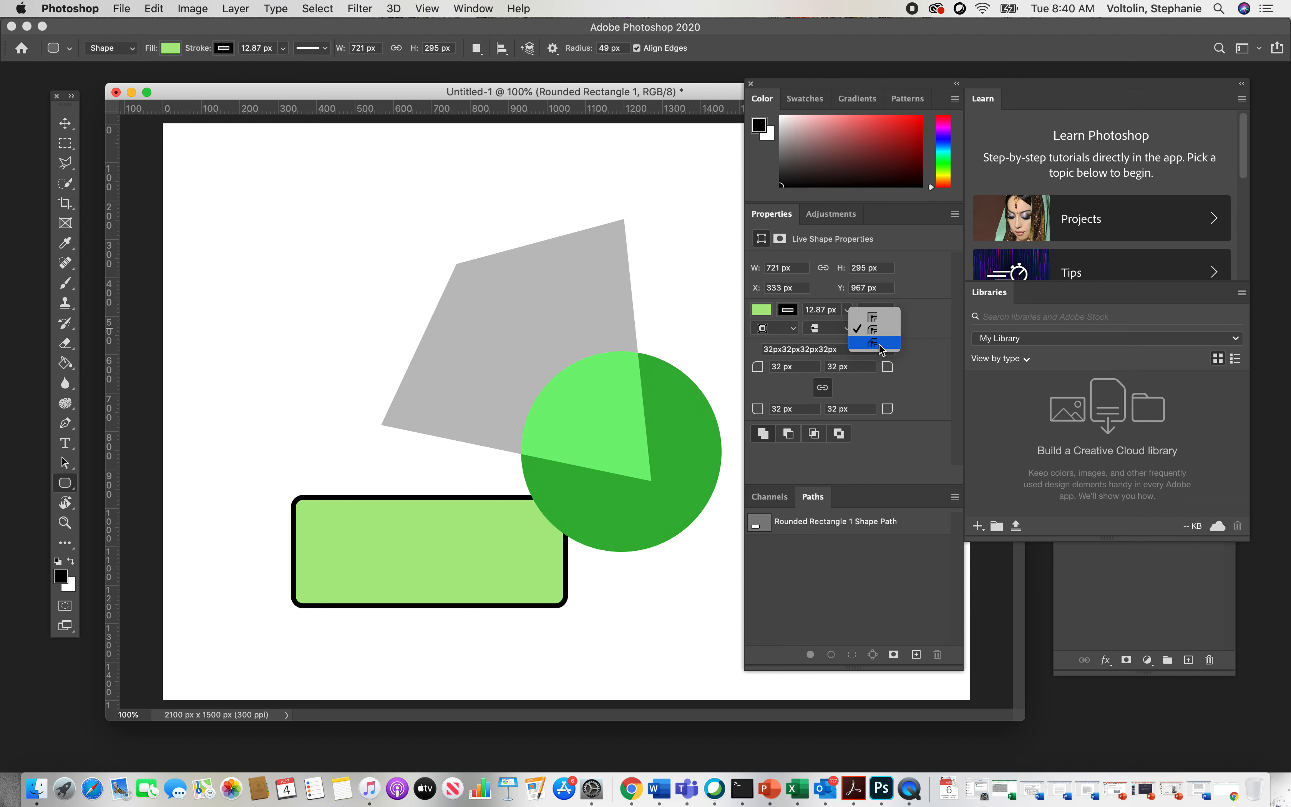
click(879, 344)
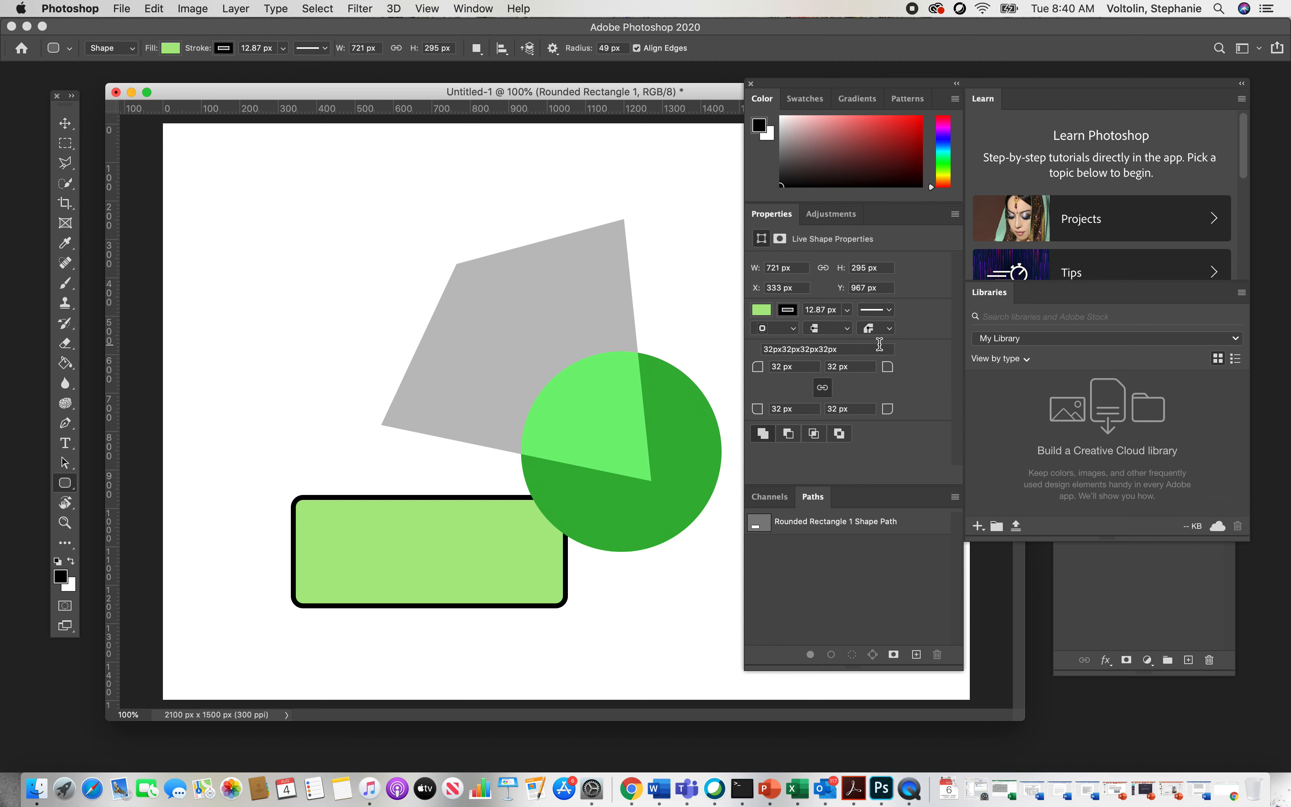
click(892, 326)
click(875, 296)
Step: Remove the black stroke from the rounded rectangle by setting it to no color
click(792, 311)
click(770, 339)
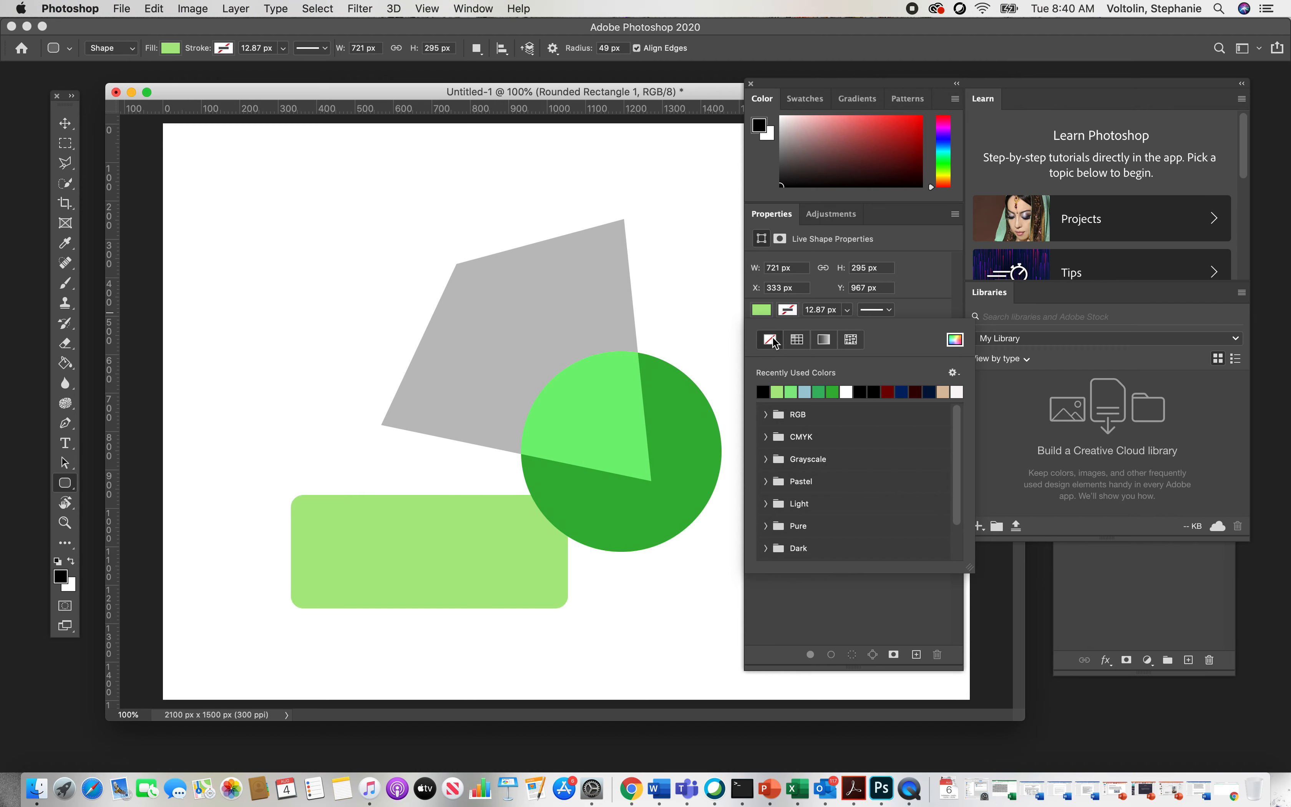
click(908, 292)
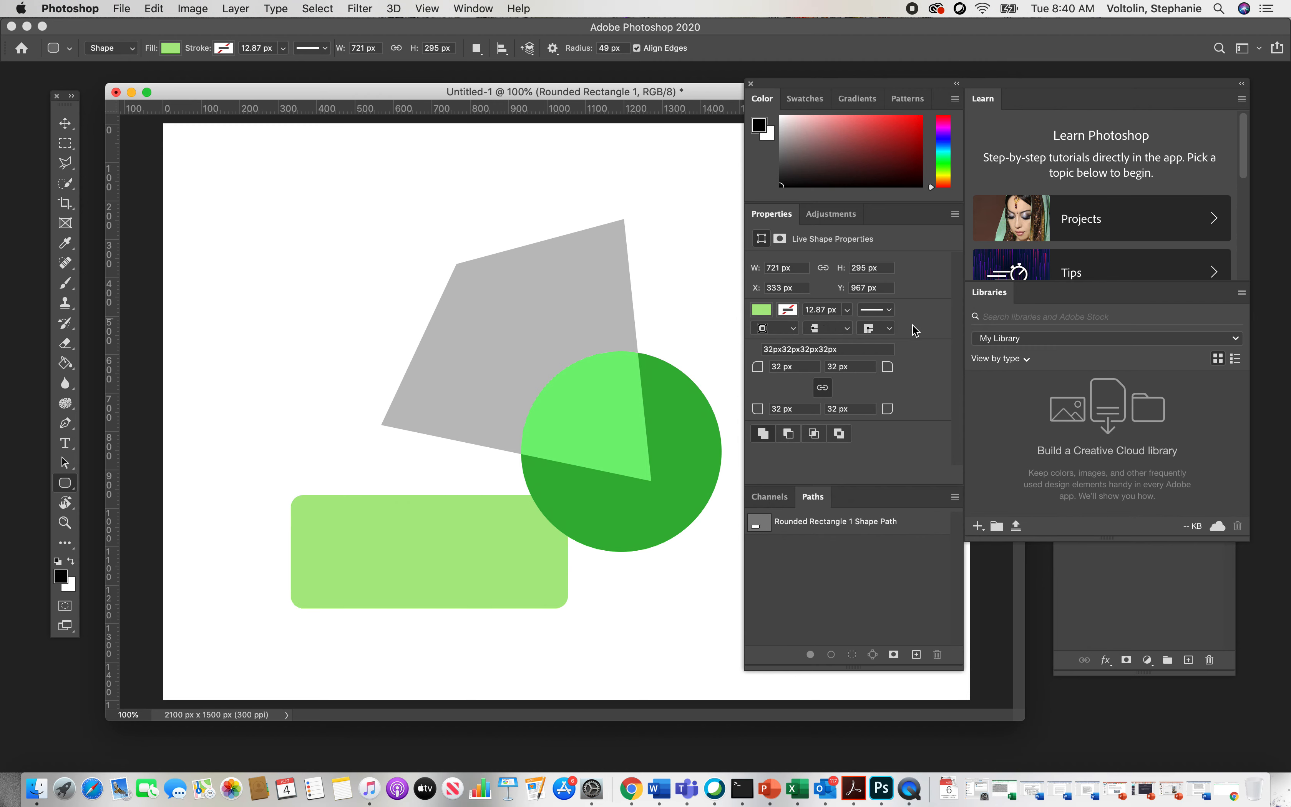
Step: Try linked corner radii of 50 px and 100 px on the rounded rectangle
click(780, 366)
text(50)
key(Return)
double_click(781, 366)
text(1)
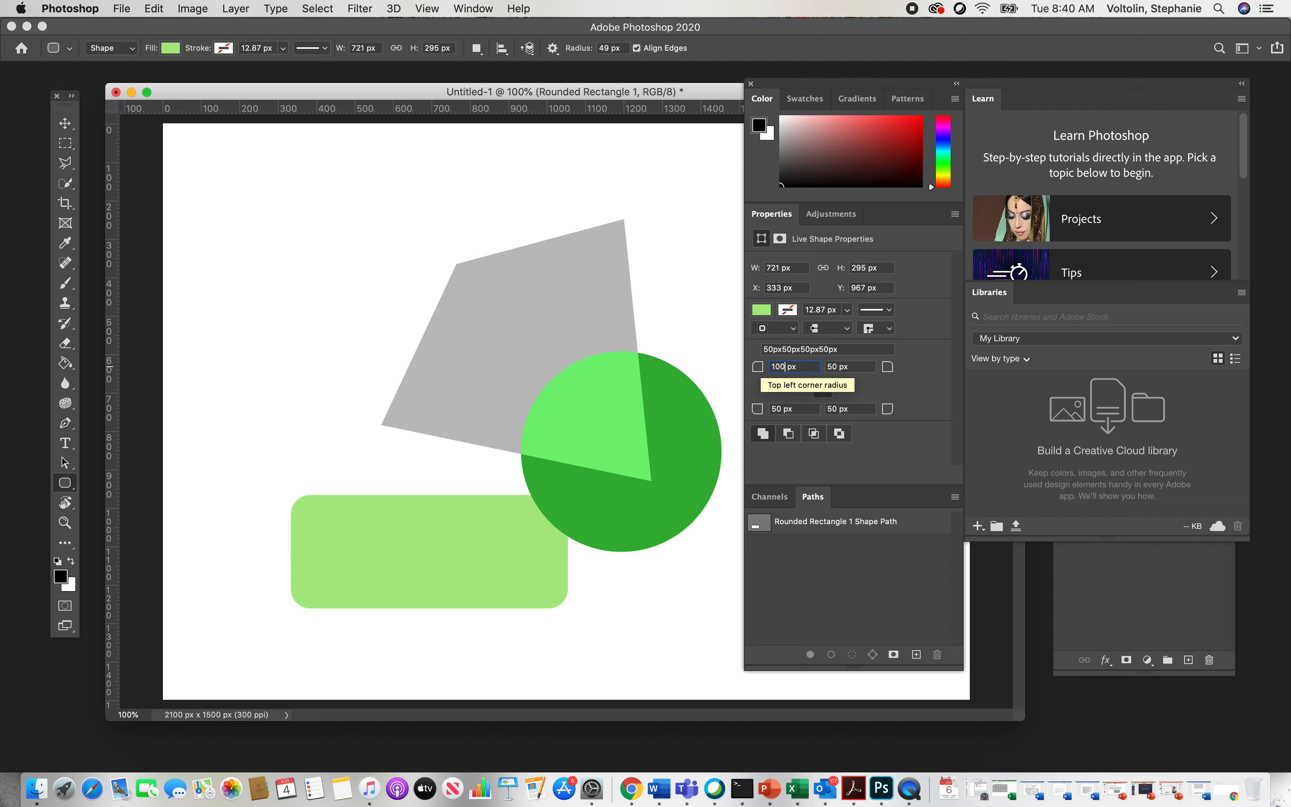
key(Return)
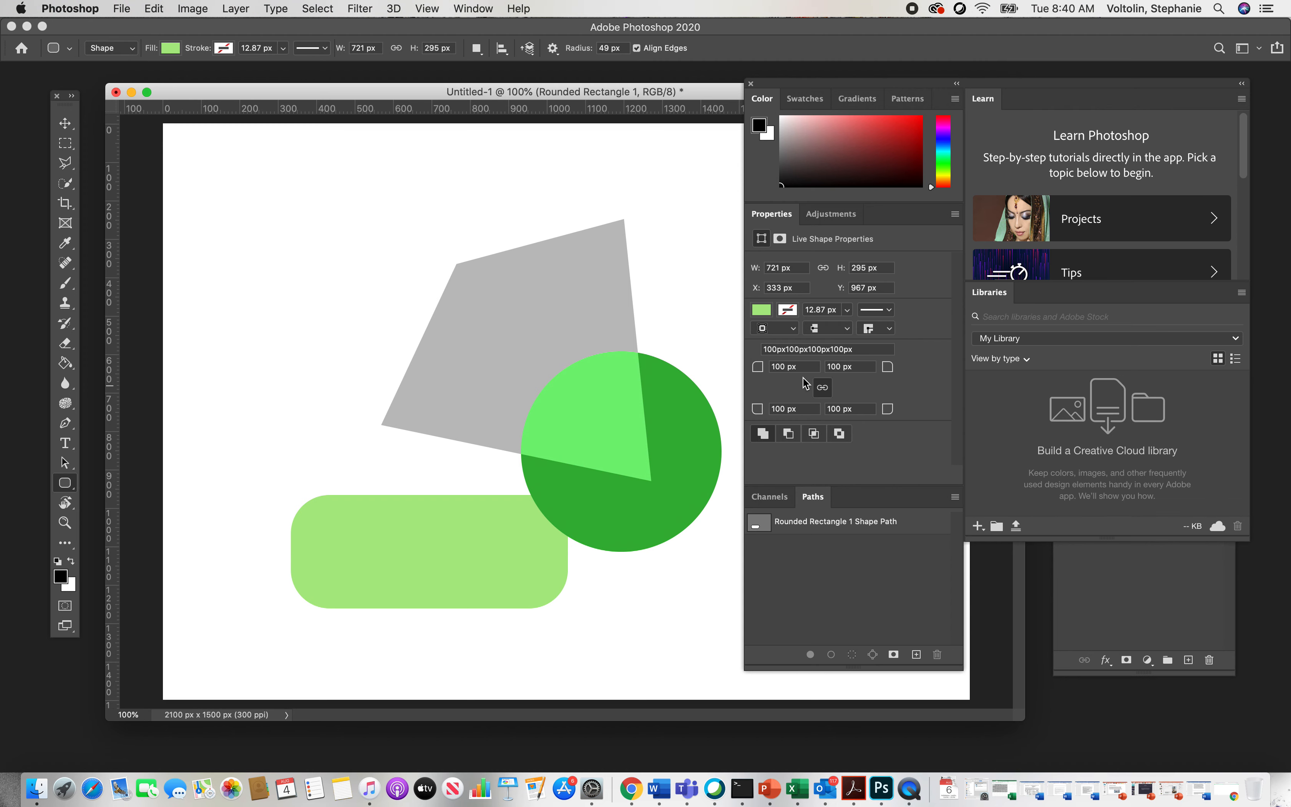
Step: Increase the rounded rectangle's linked corner radii to the maximum of 147.5 px for fully rounded ends
click(778, 366)
text(5)
key(Return)
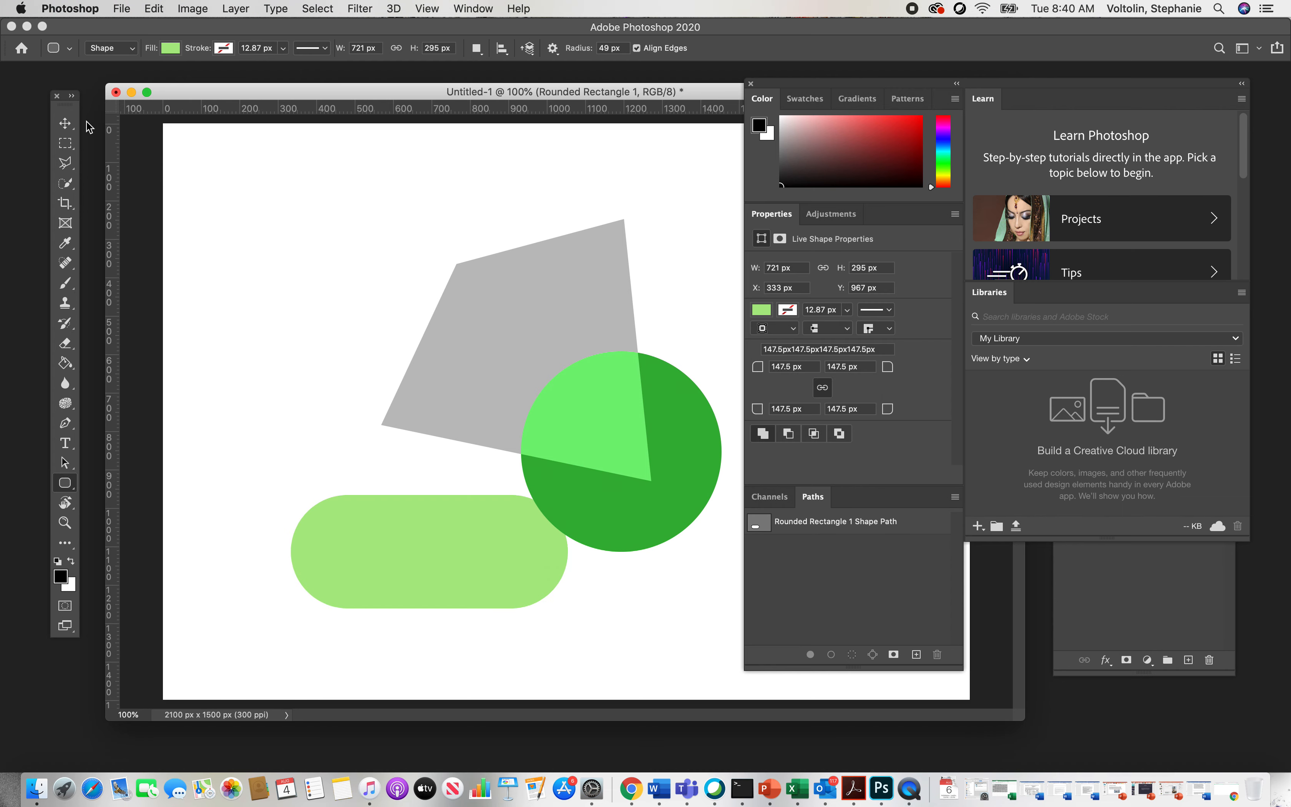
Step: Bring the Rounded Rectangle 1 layer to the top of the stack and move the shape up so it overlaps the gray quadrilateral
click(65, 123)
click(750, 84)
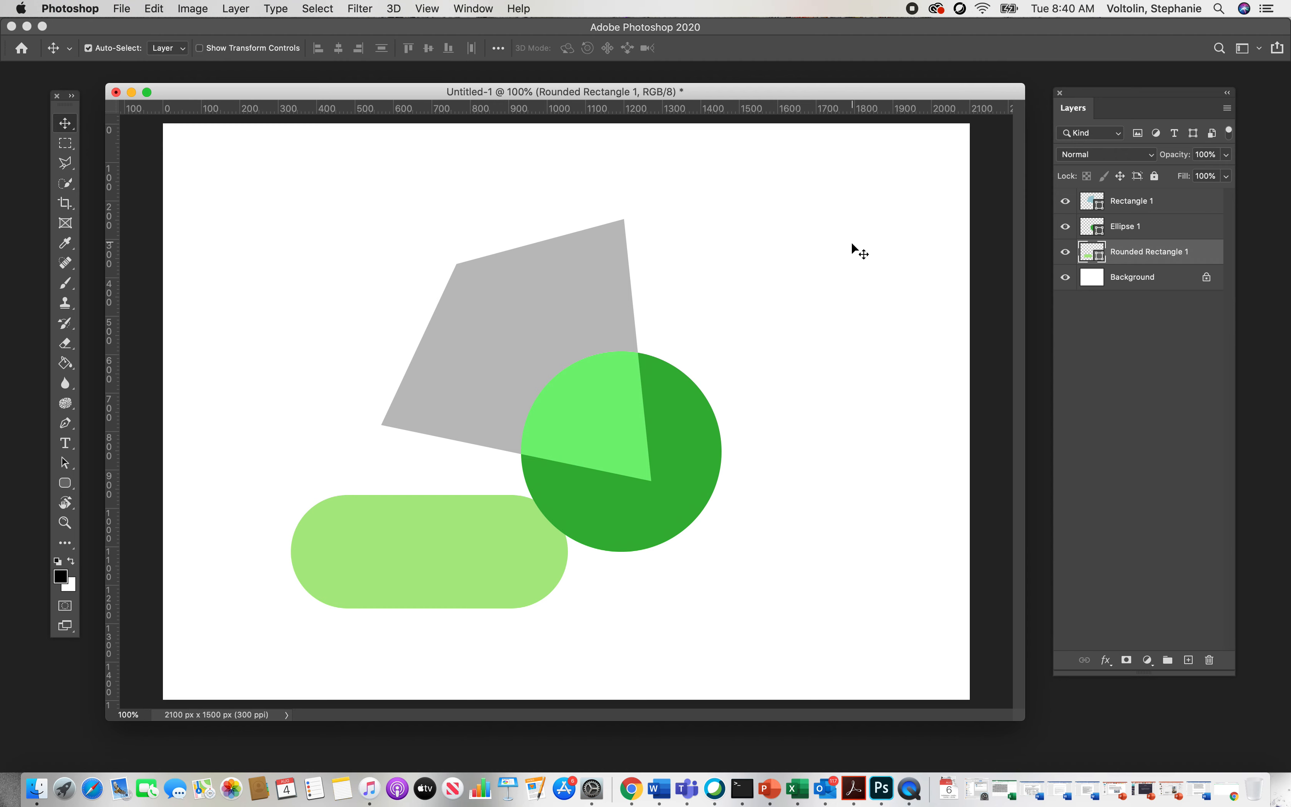
drag(1129, 252, 1129, 196)
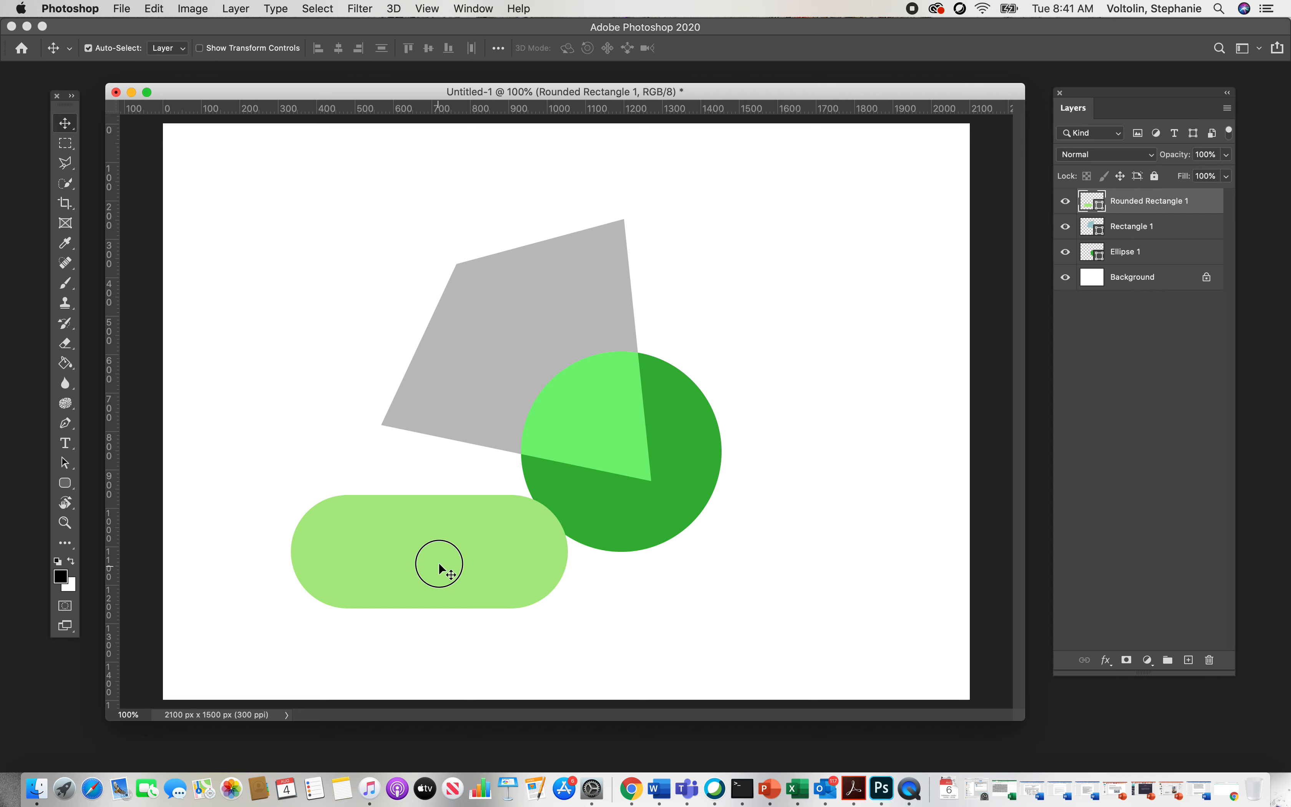
drag(438, 562, 398, 319)
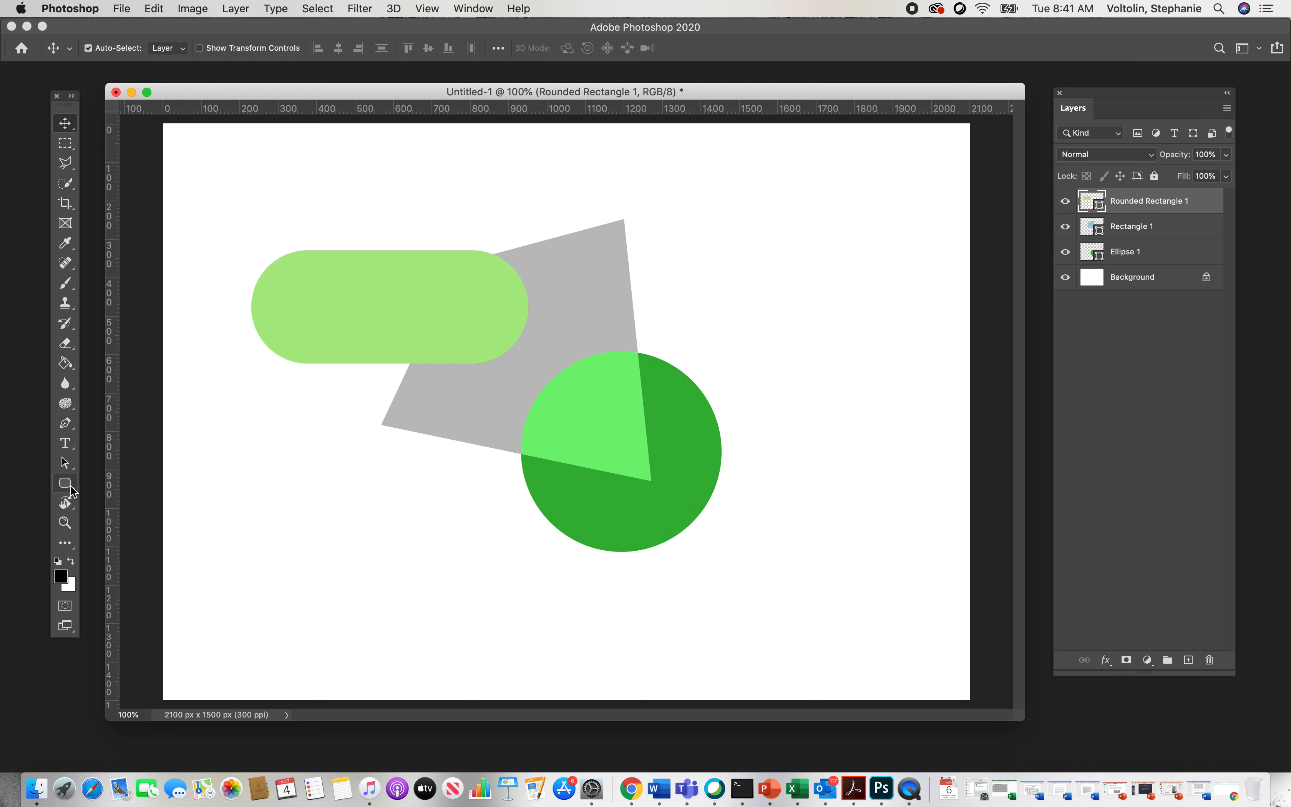
Step: Draw a vertical ellipse about 192 by 371 px below the rounded rectangle and fill it with dark green
drag(77, 494, 146, 516)
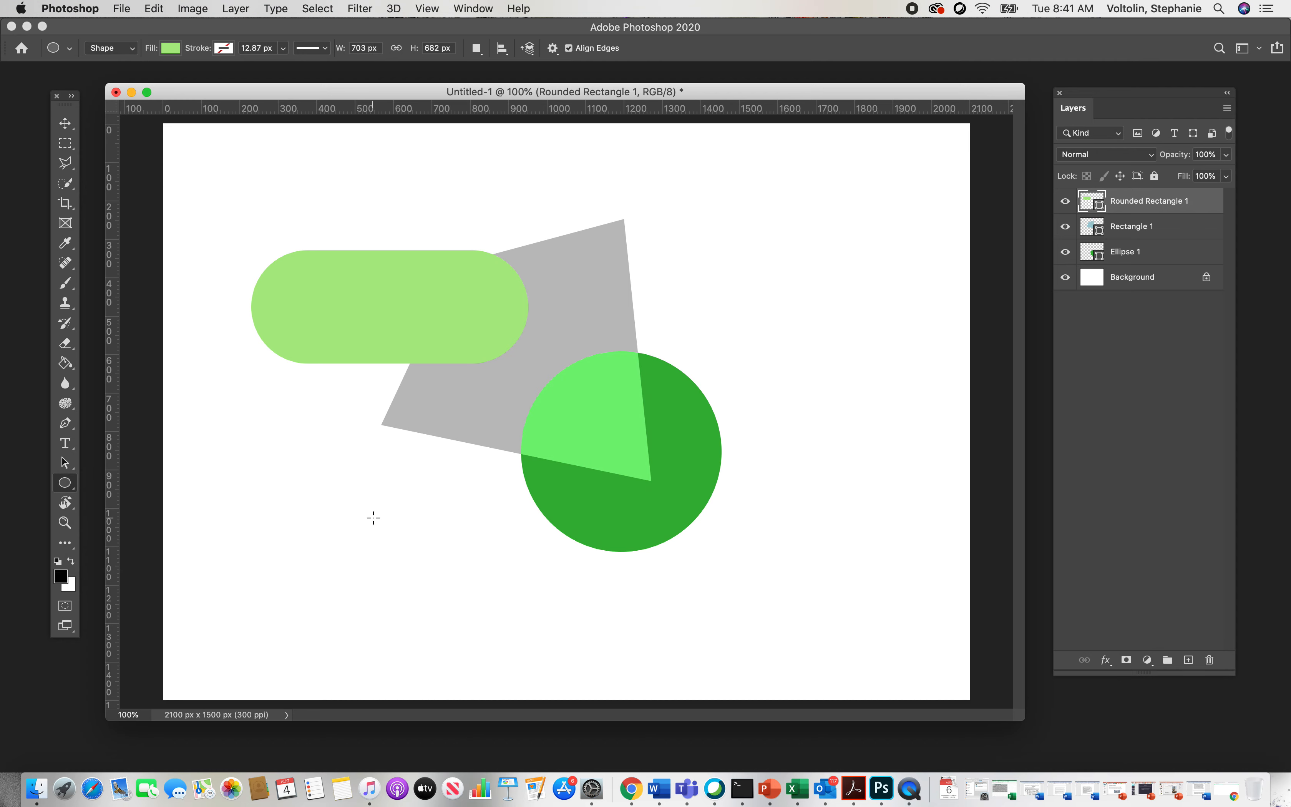
drag(369, 499, 443, 641)
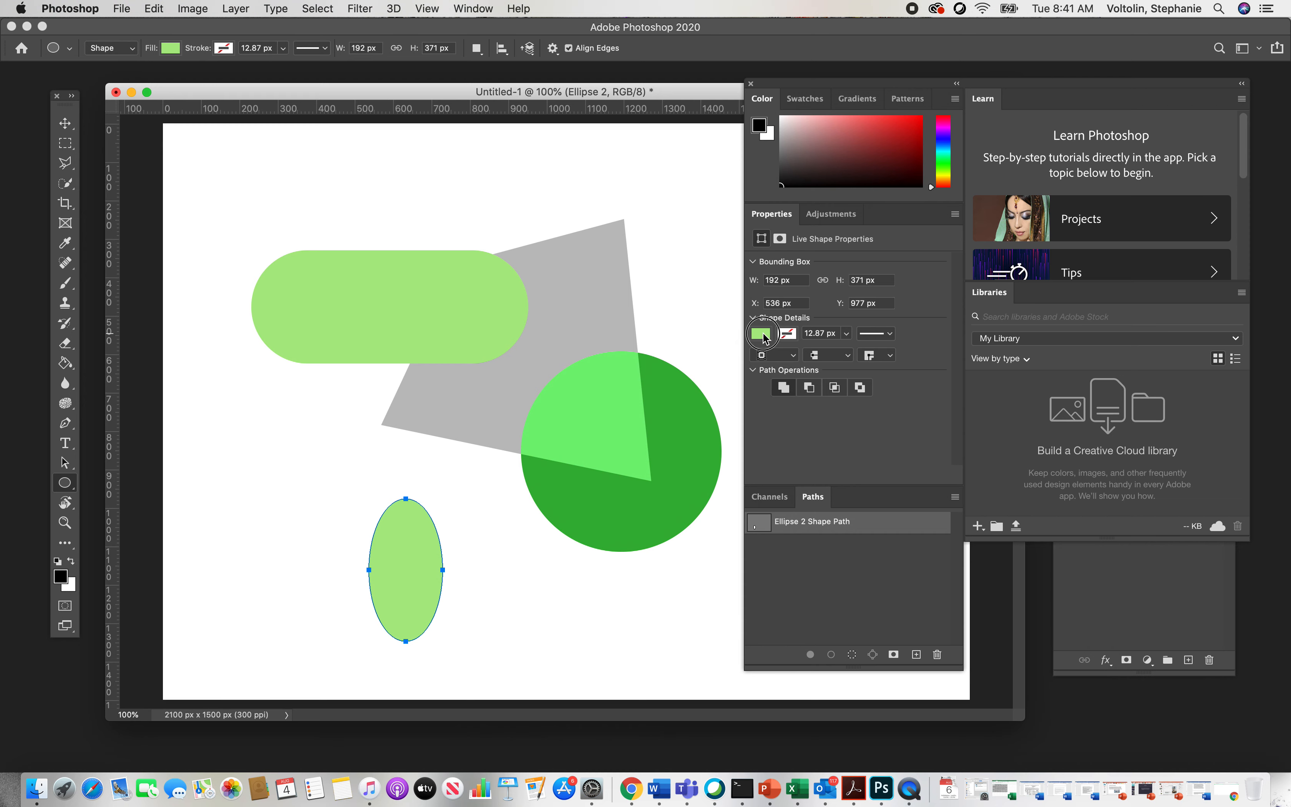
click(761, 334)
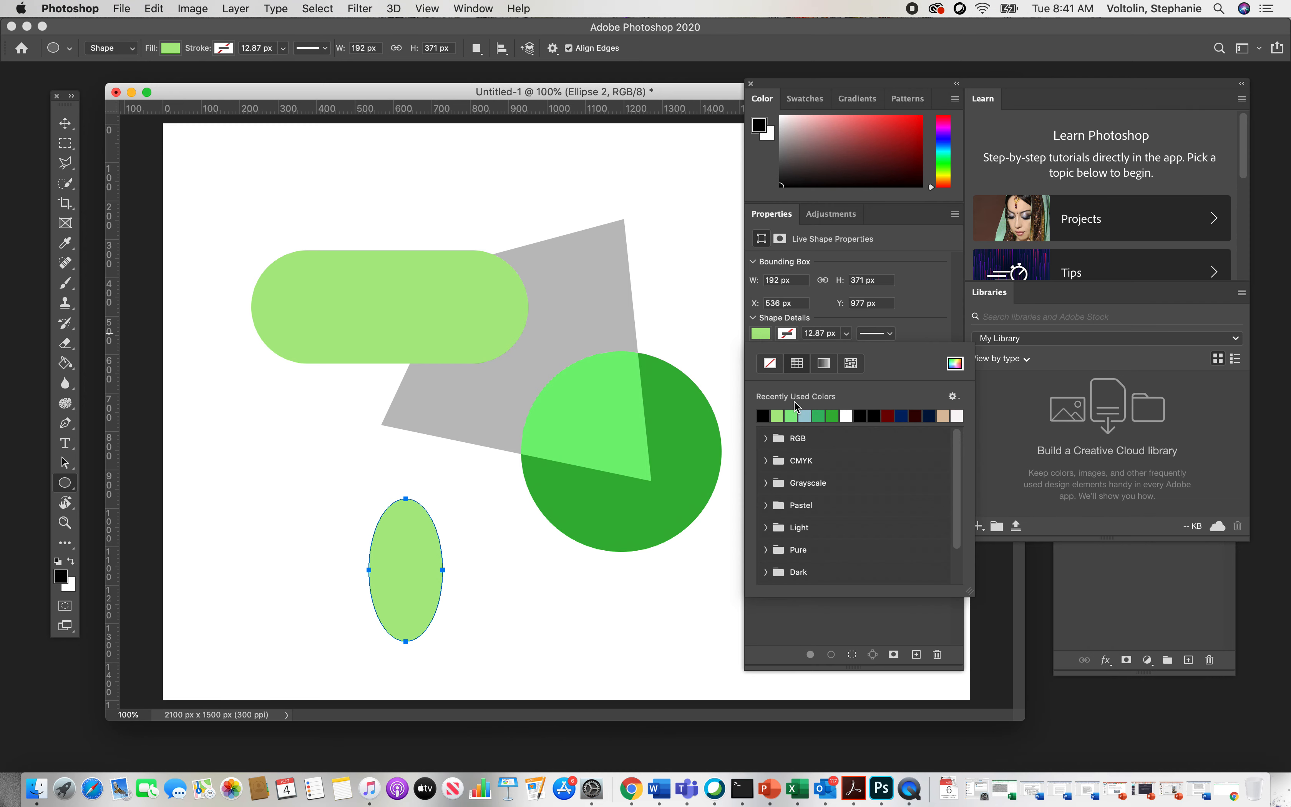
click(834, 415)
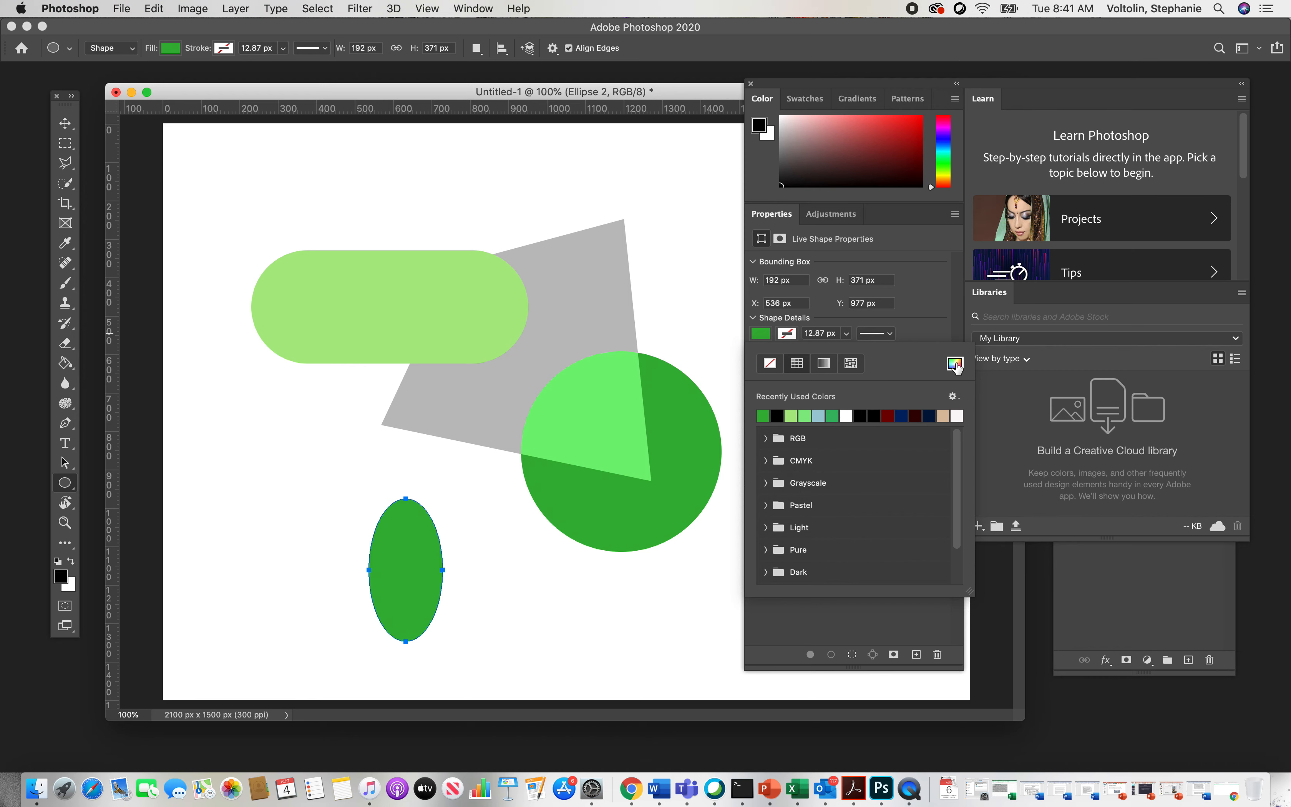
click(956, 364)
click(384, 322)
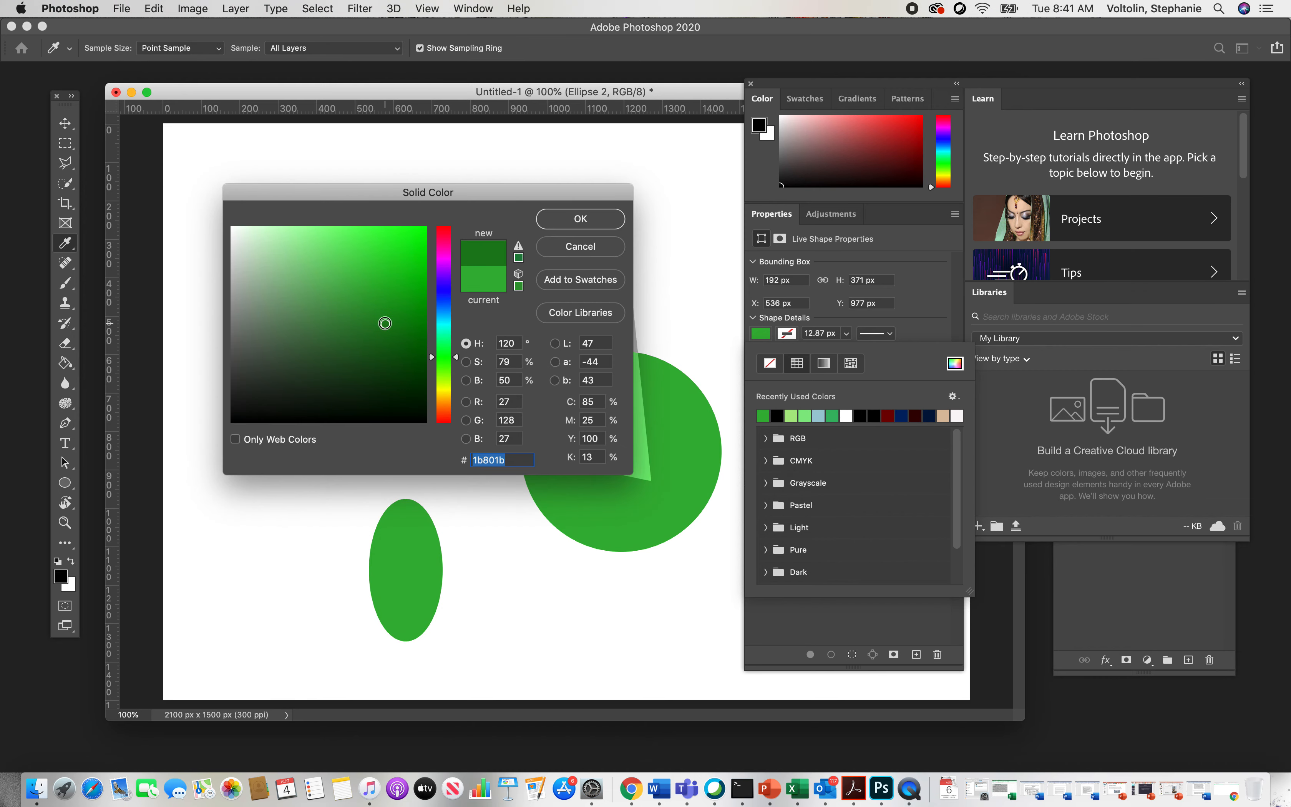
drag(454, 358, 454, 362)
click(552, 224)
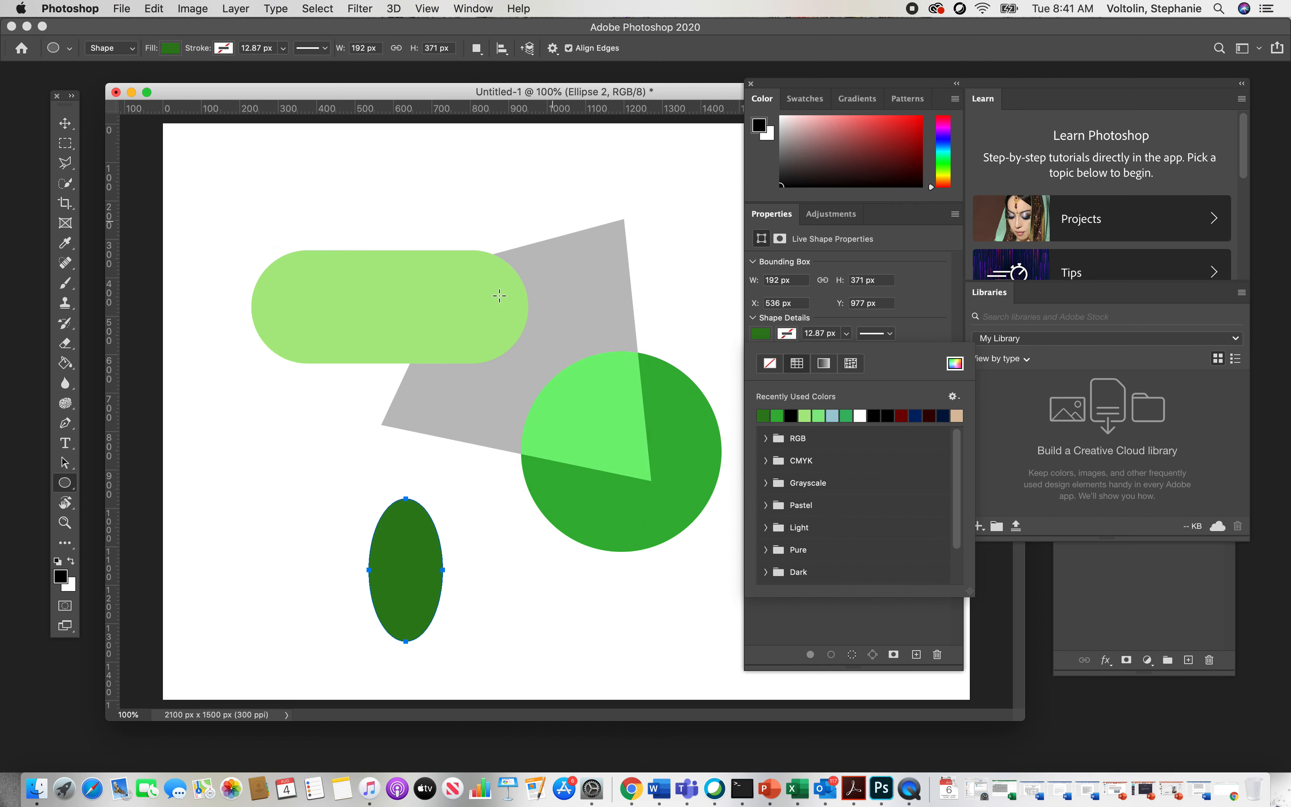
Step: Move the dark green ellipse over the lower-left end of the rounded rectangle and deselect it
click(65, 123)
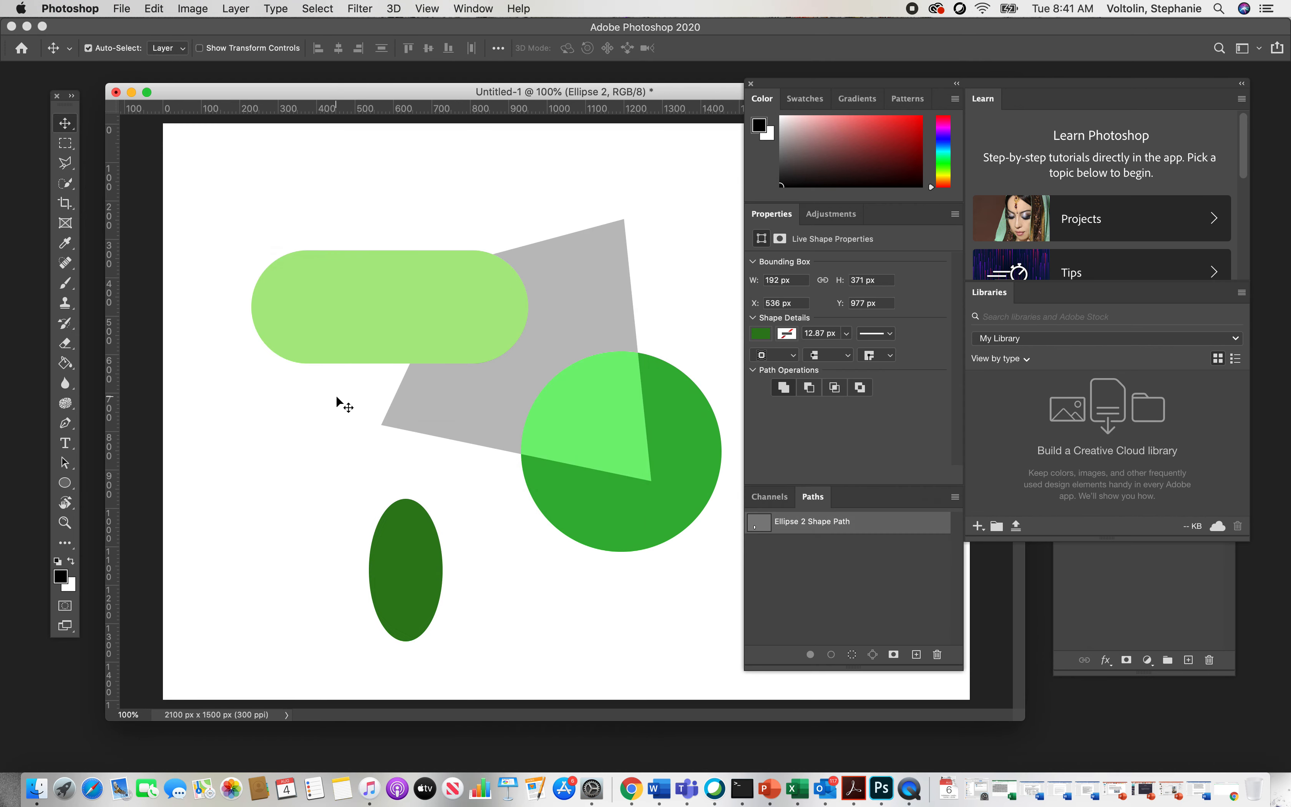
drag(392, 558, 316, 370)
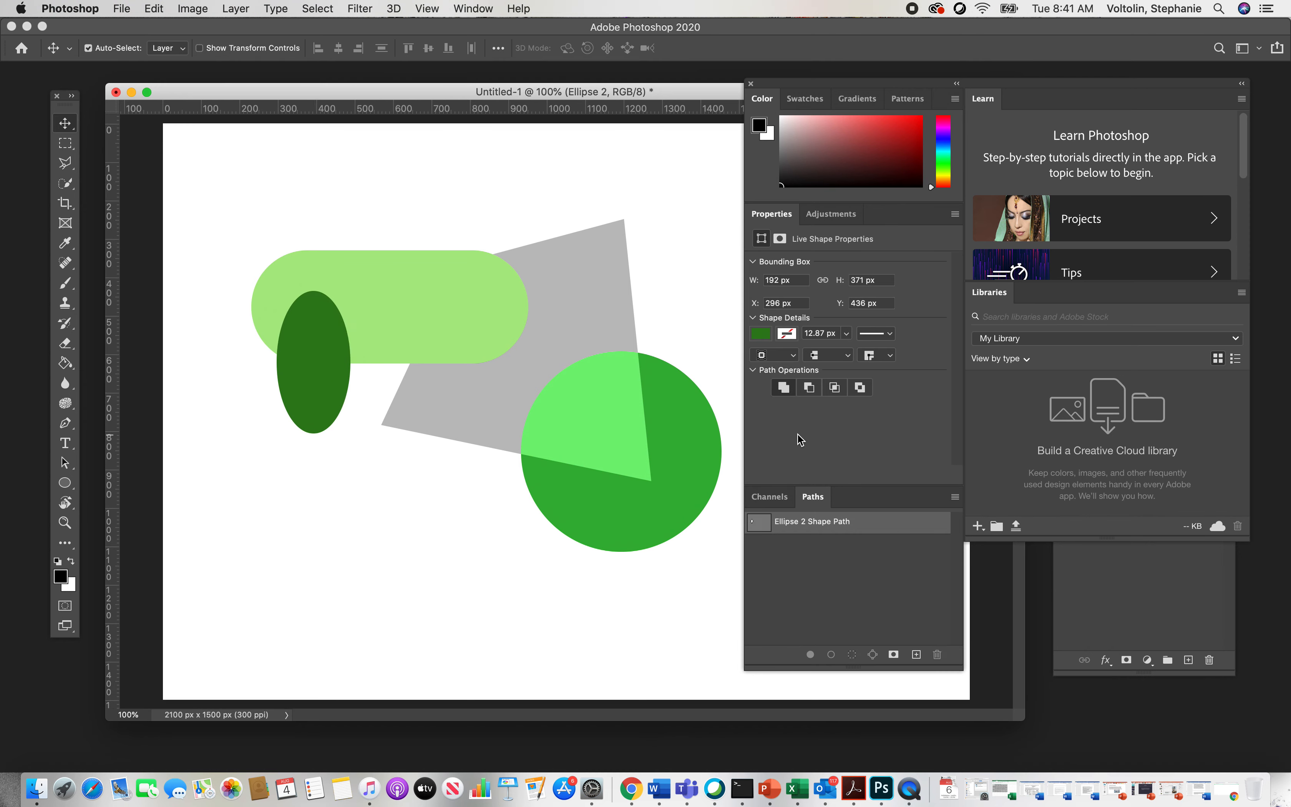
click(268, 522)
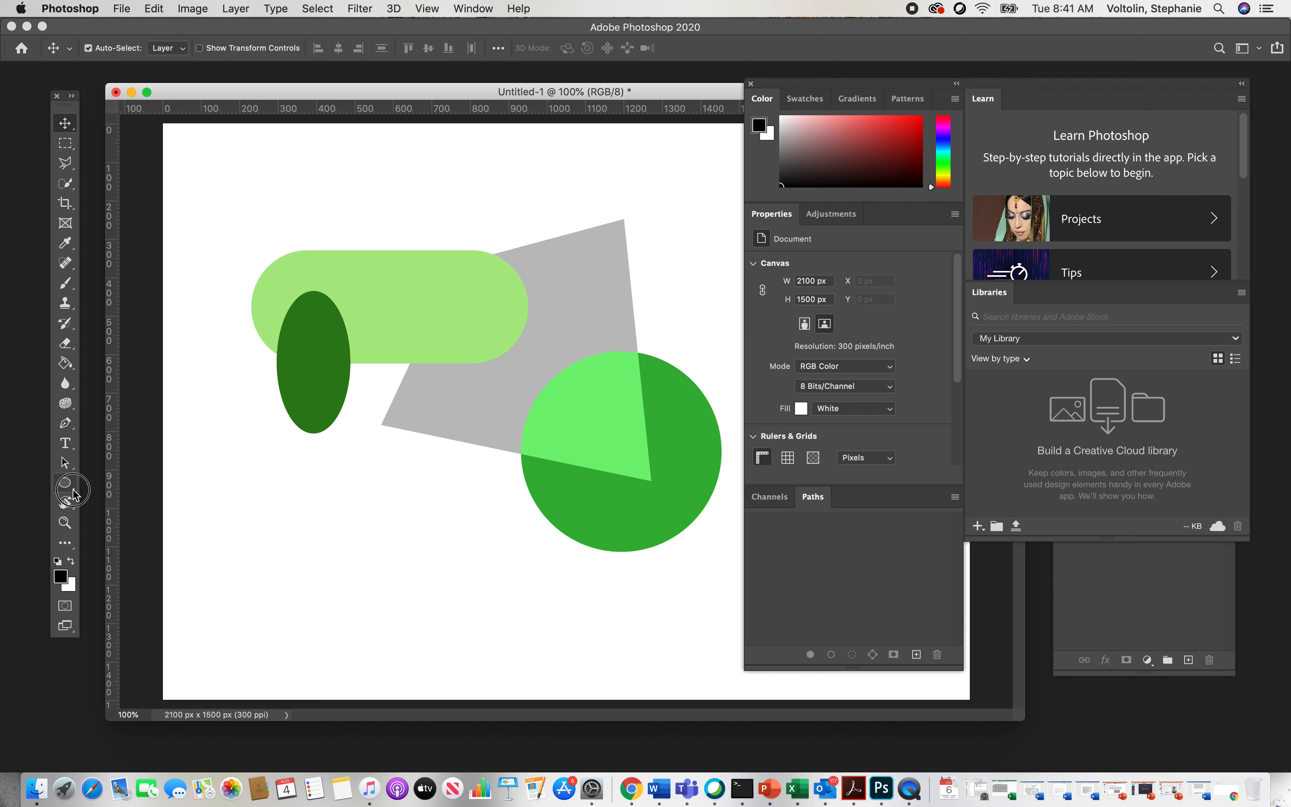
Step: Draw a red eight-sided polygon about 390 px wide below the dark green ellipse
drag(65, 483, 151, 527)
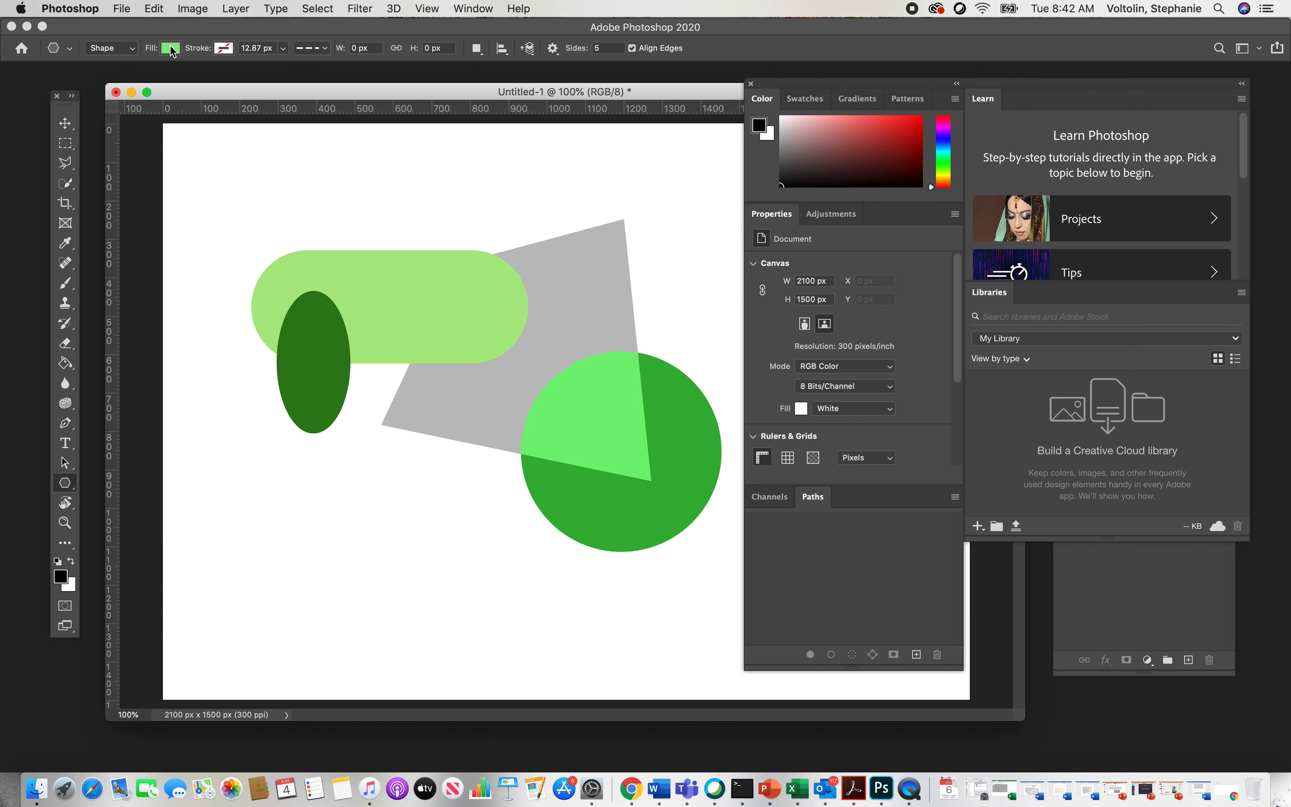
click(604, 49)
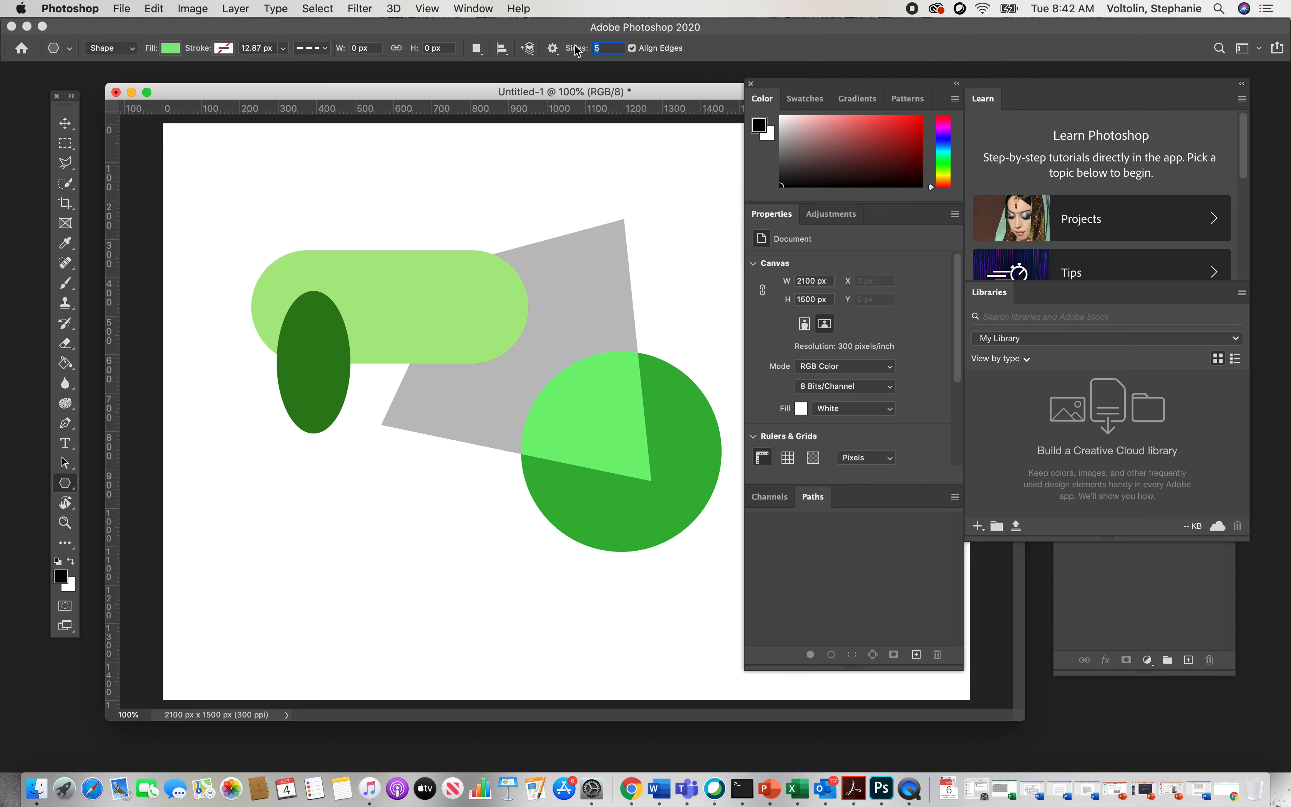
text(8)
click(887, 131)
drag(318, 498, 393, 529)
Step: Move the red octagon so it overlaps the lower-left corner of the gray quadrilateral
click(65, 123)
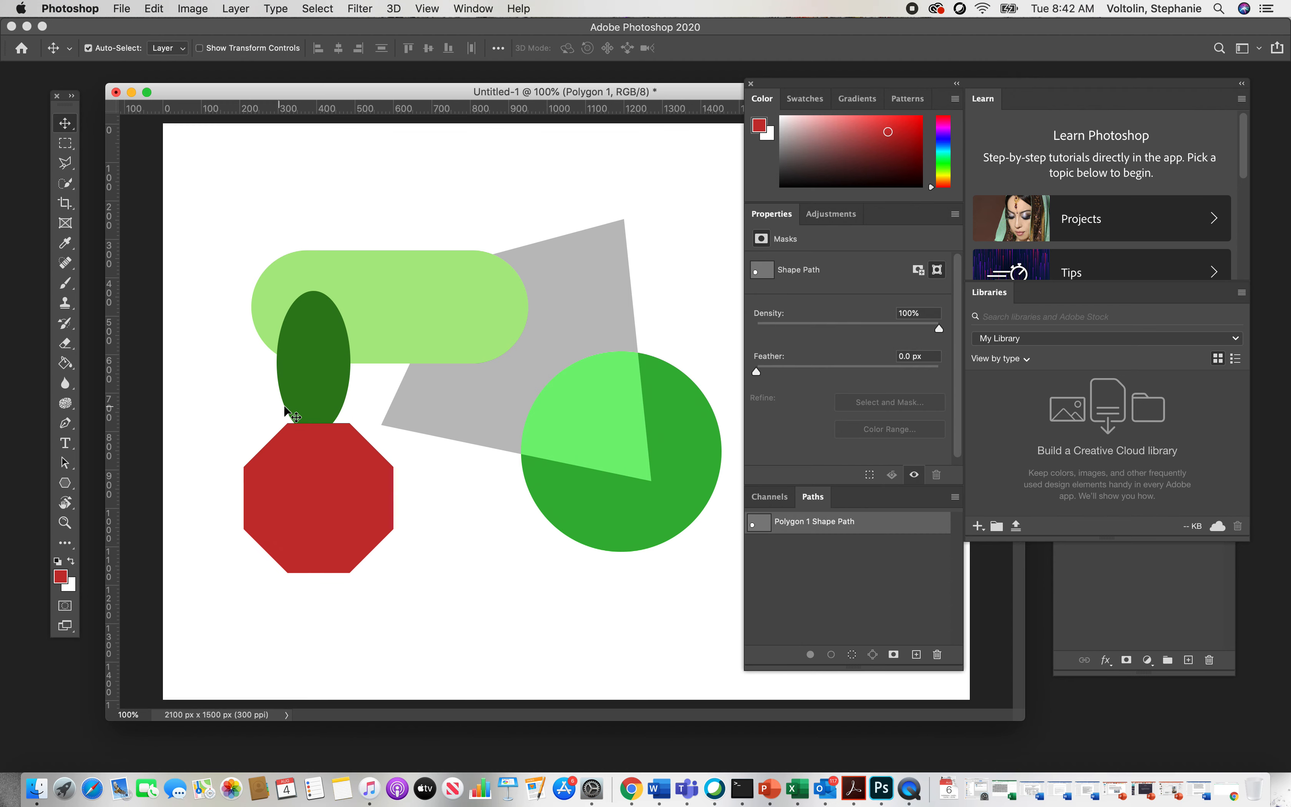
drag(306, 492, 413, 473)
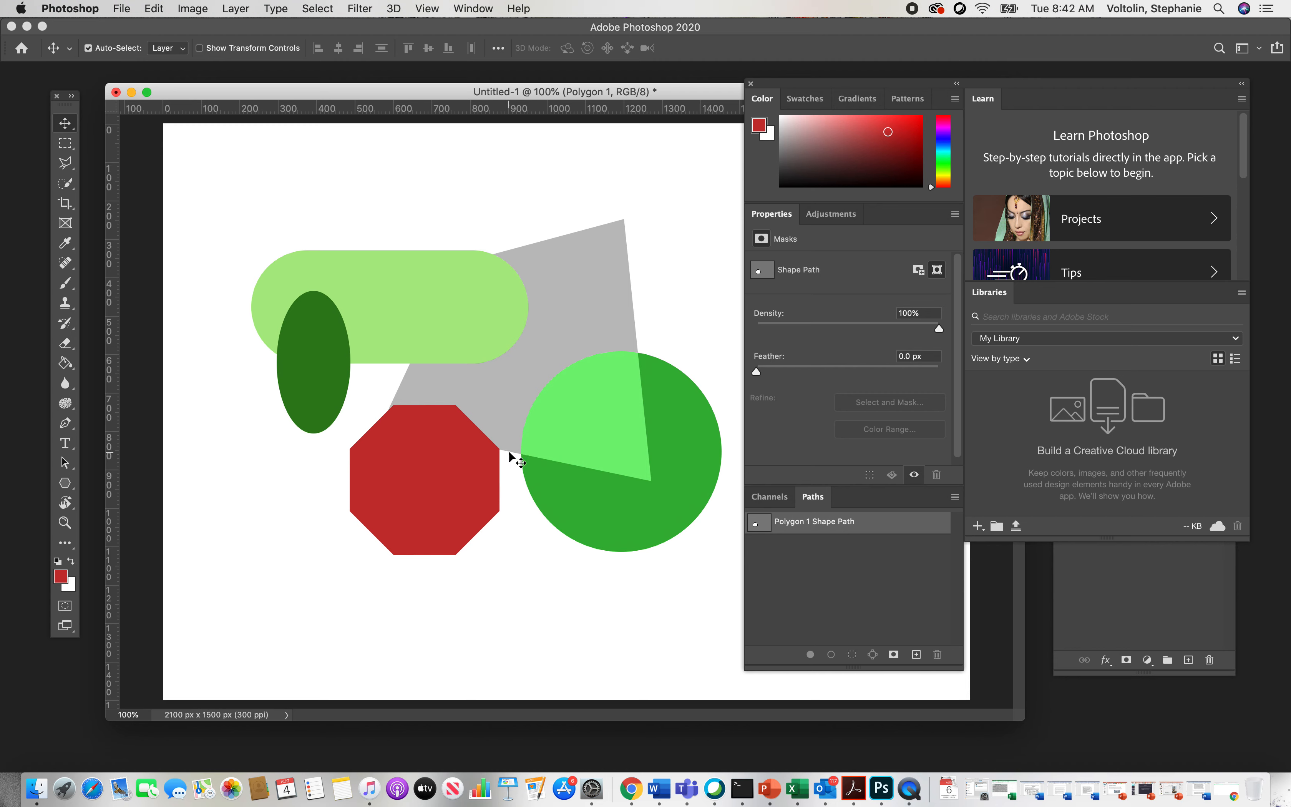
drag(419, 446, 419, 447)
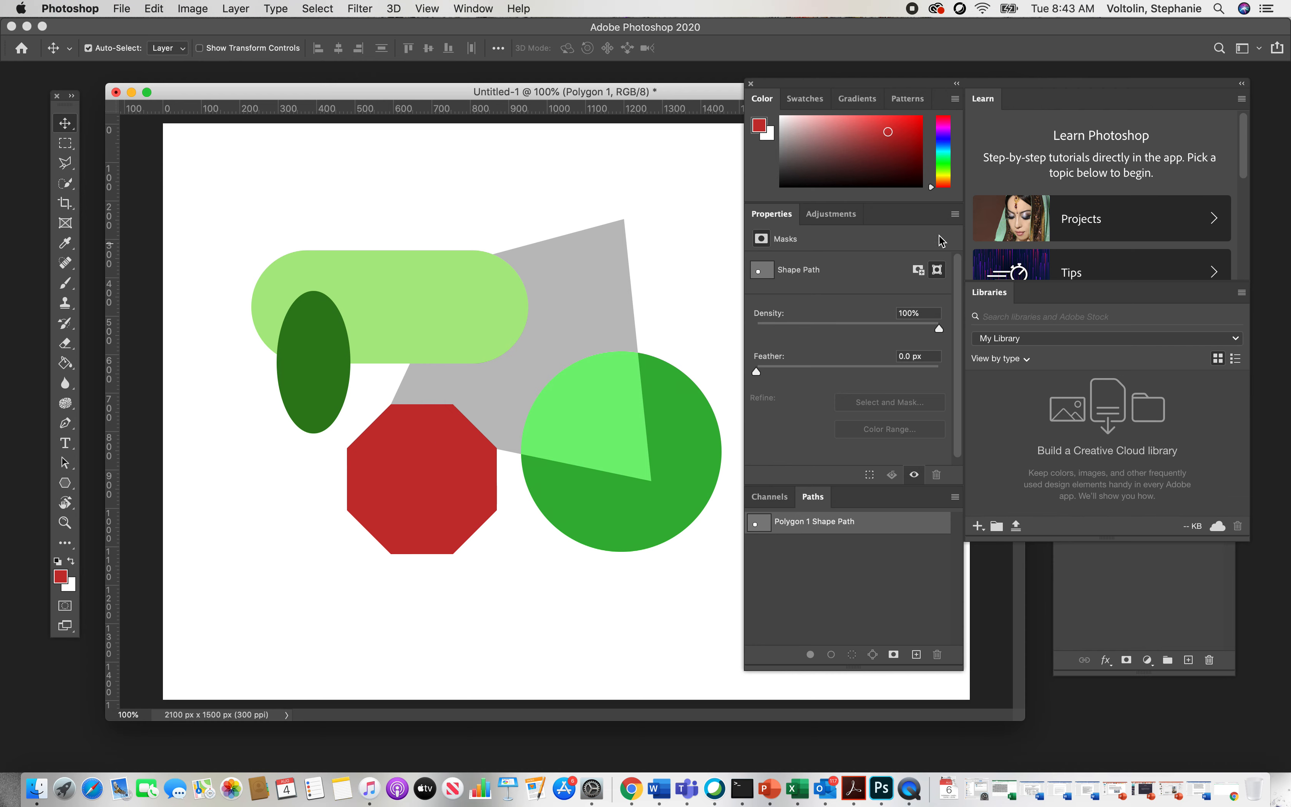
Step: Set the Polygon 1 layer's blend mode to Difference
click(751, 84)
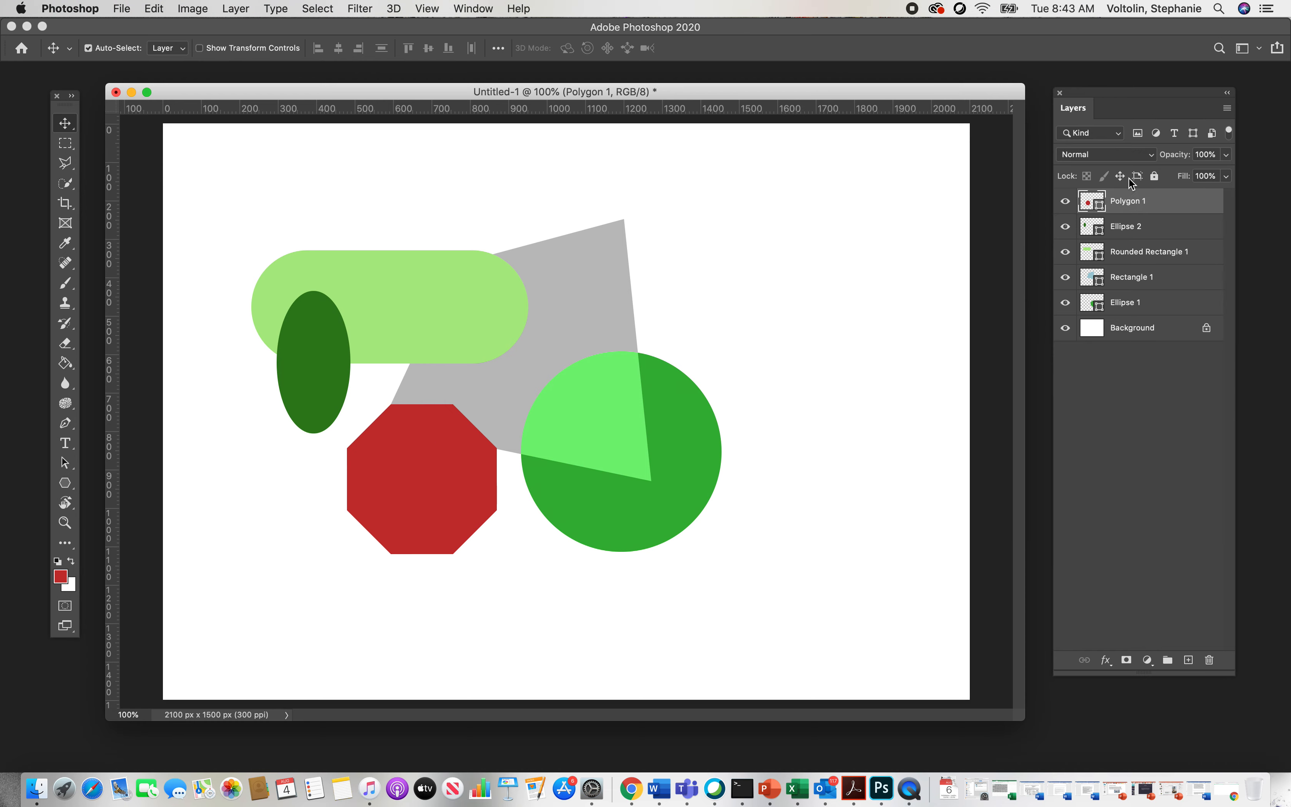
click(1149, 158)
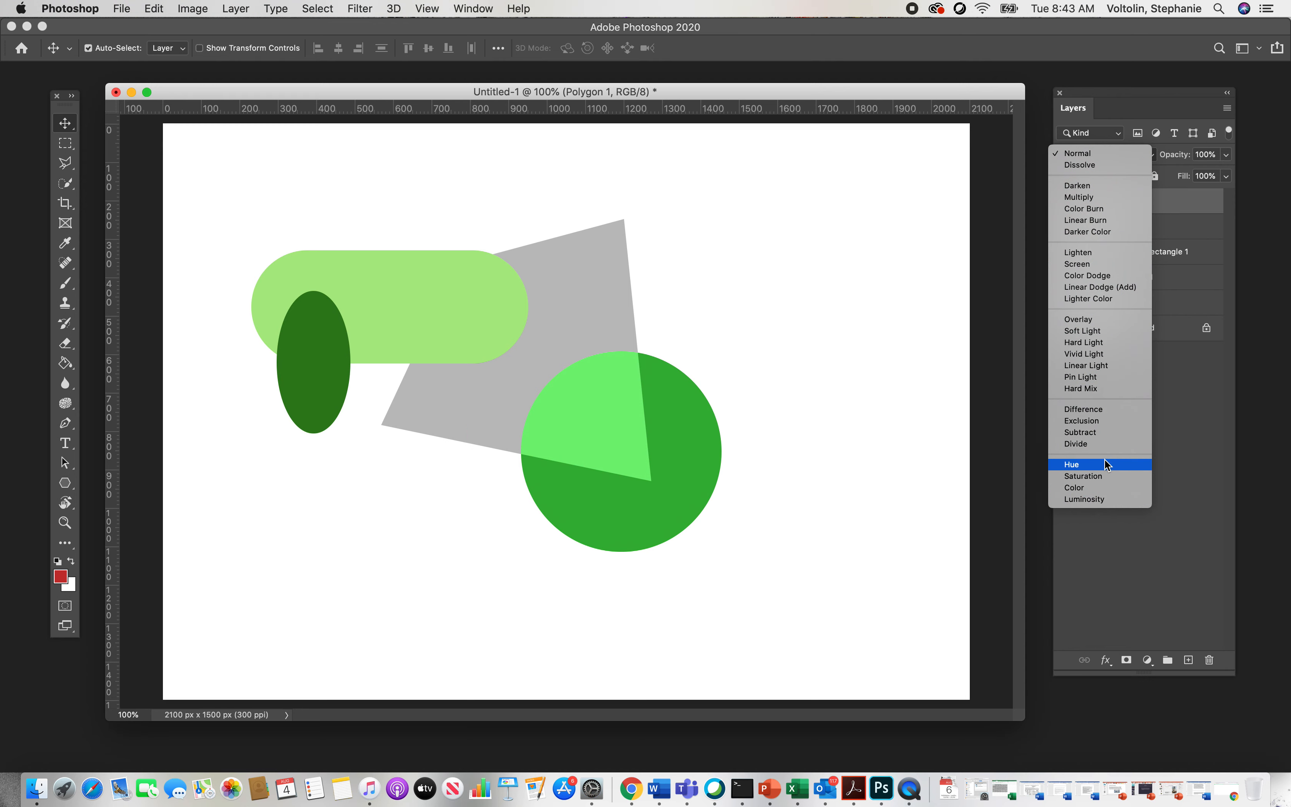
click(1101, 410)
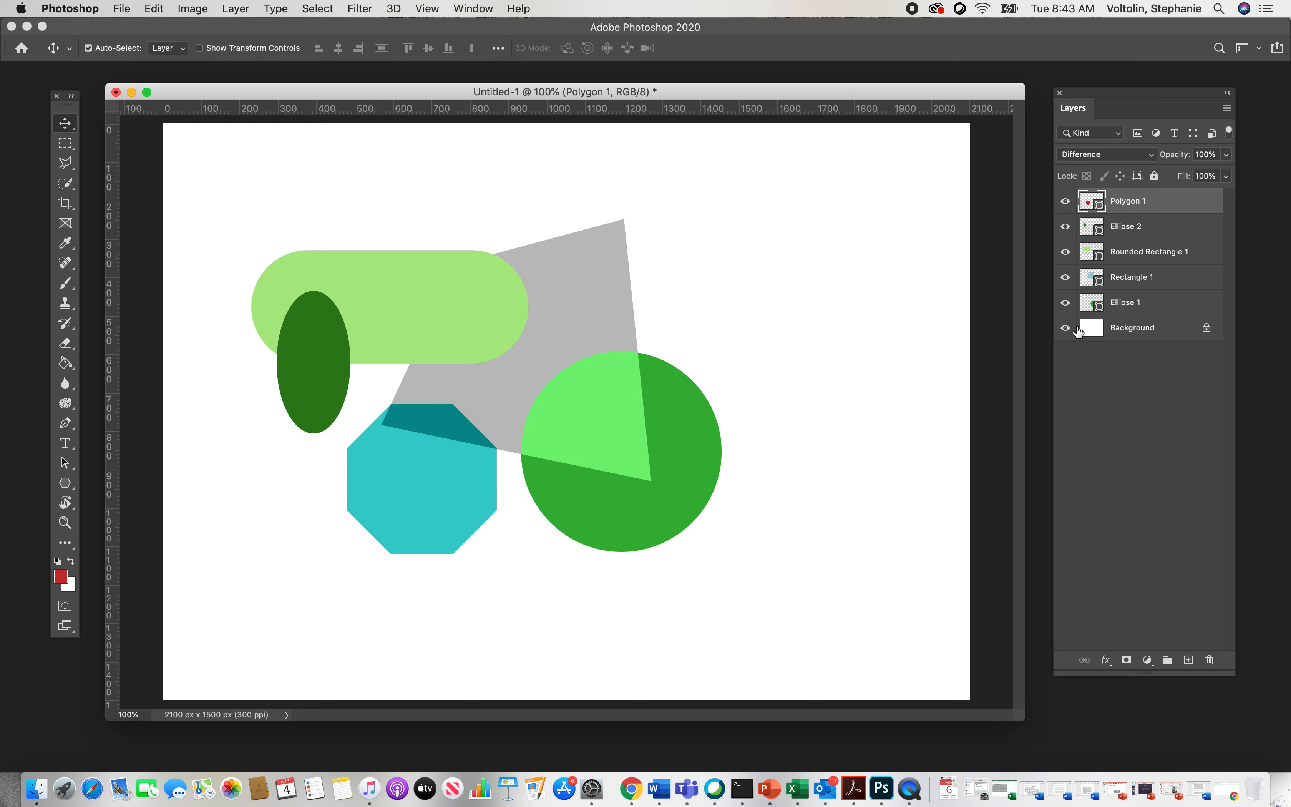
Step: Draw a 1 px diagonal line just above the Background layer, about 563 px wide and 1010 px tall, running across the shapes
drag(65, 483, 143, 543)
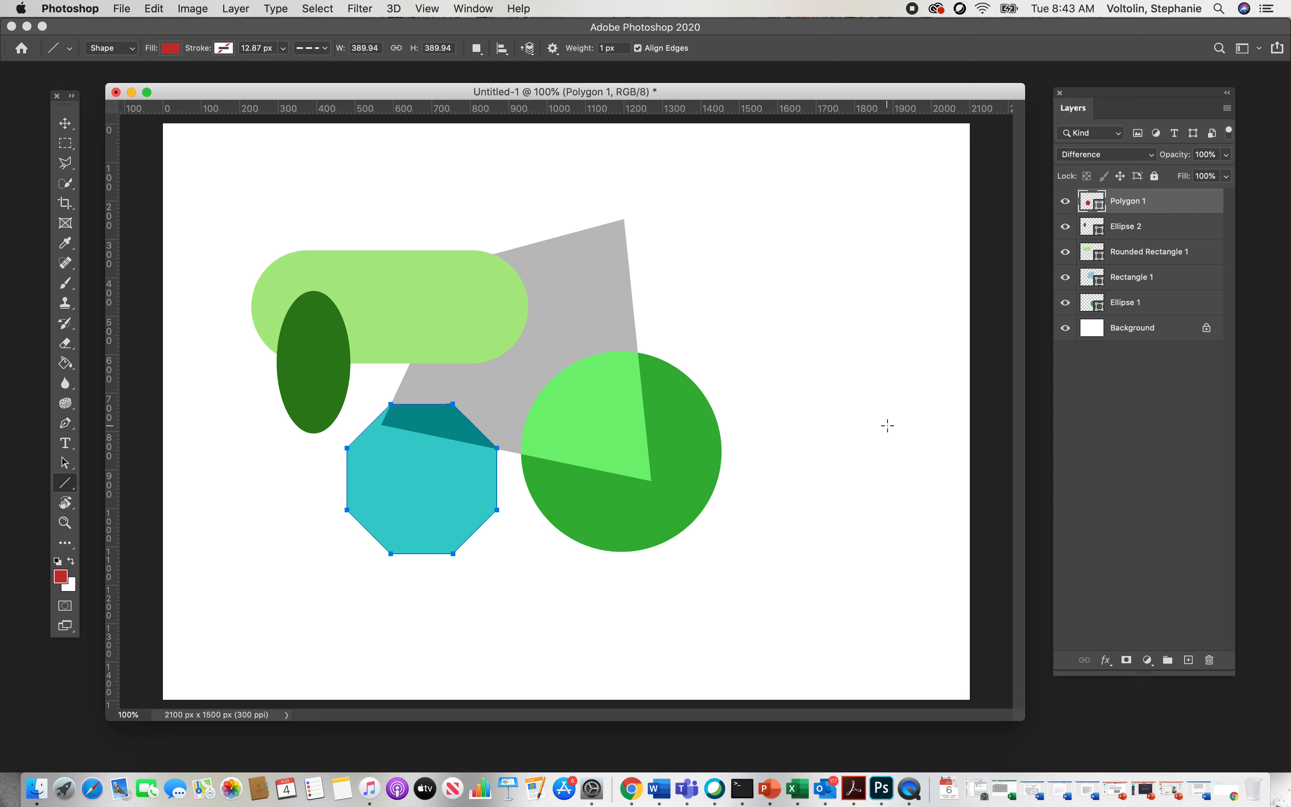
click(1141, 327)
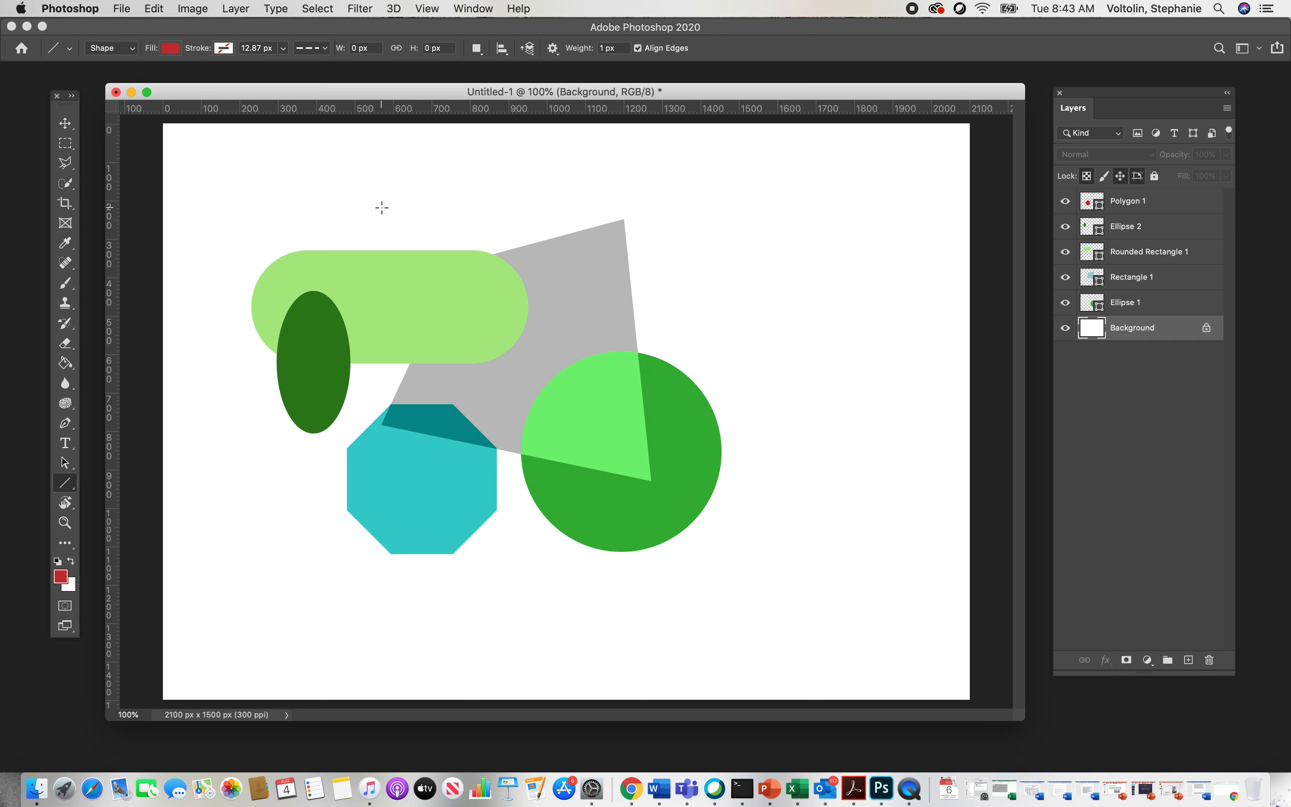
drag(383, 207, 598, 595)
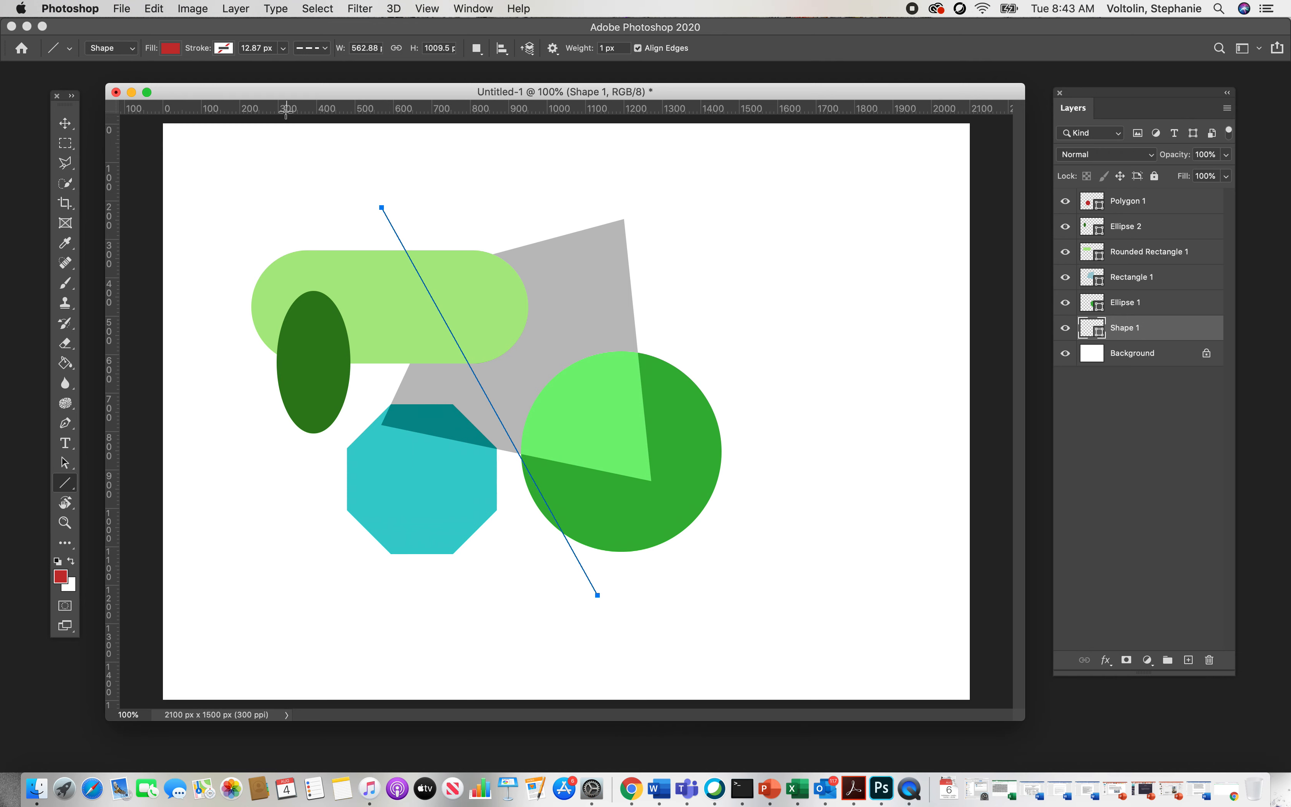
Step: Give the diagonal line a black stroke of 42.89 px and bring its layer to the top of the stack
click(224, 49)
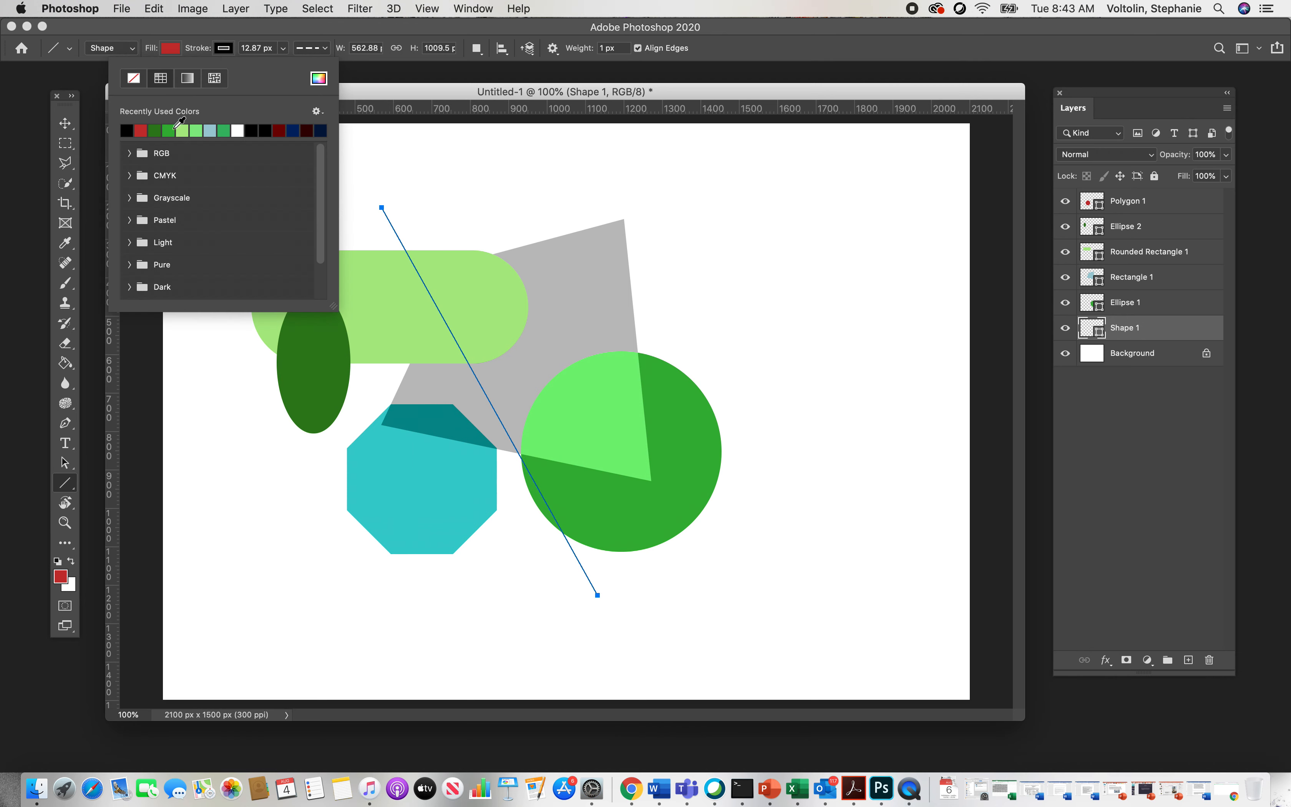
click(284, 49)
drag(284, 70, 293, 72)
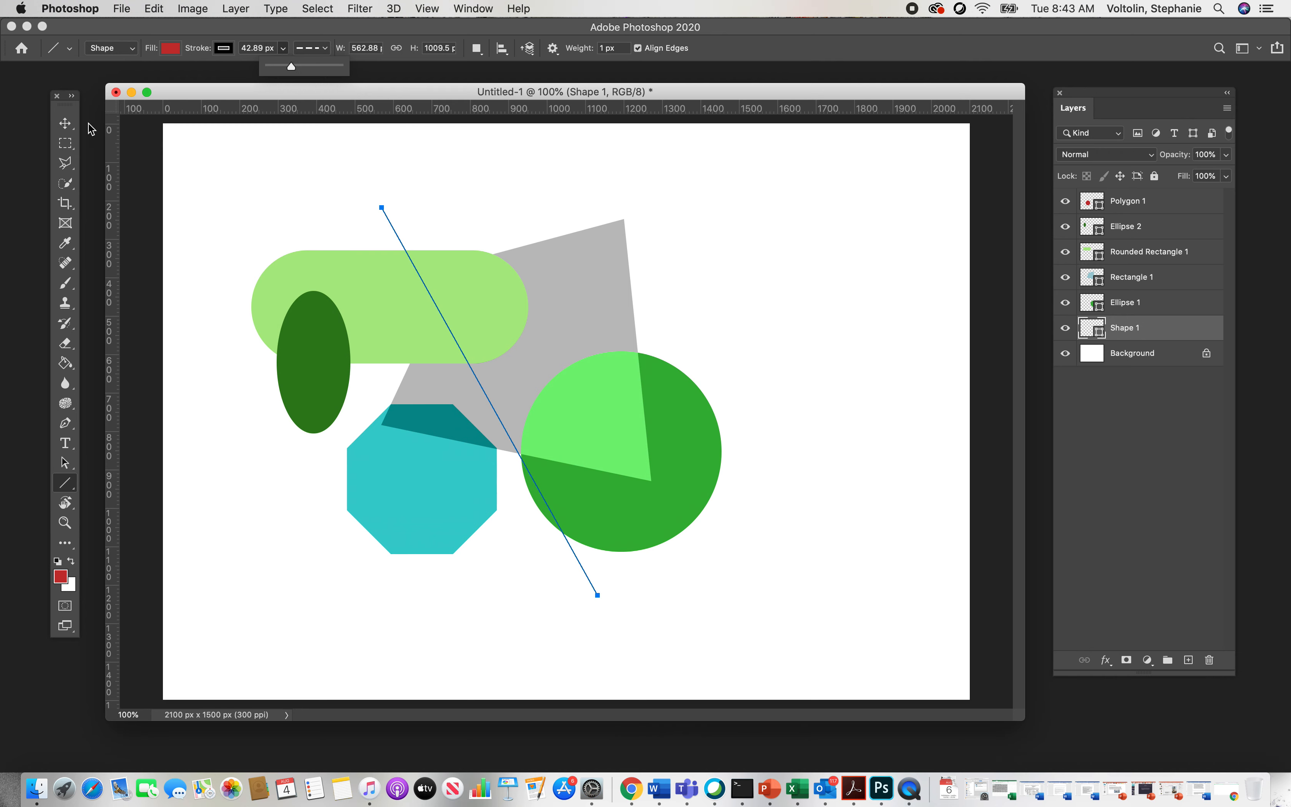
click(65, 123)
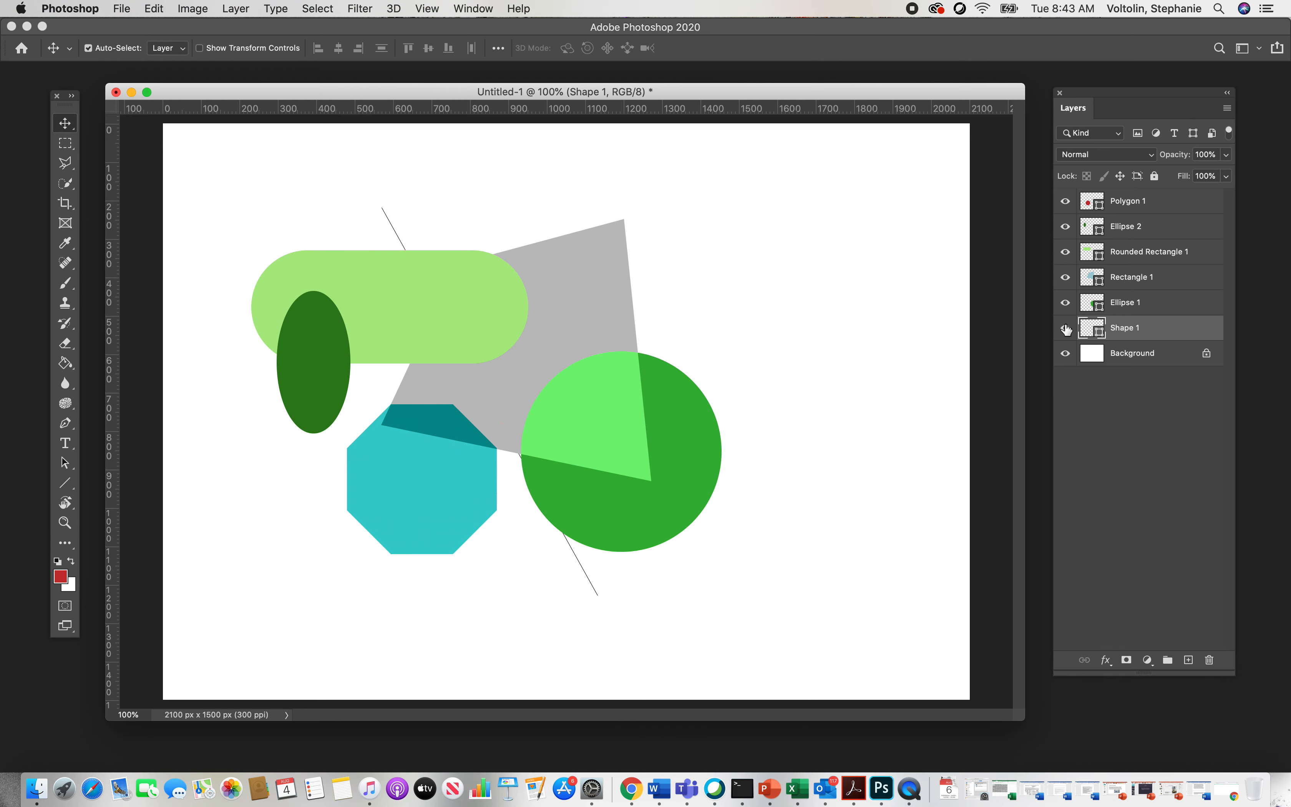
drag(1121, 328, 1102, 195)
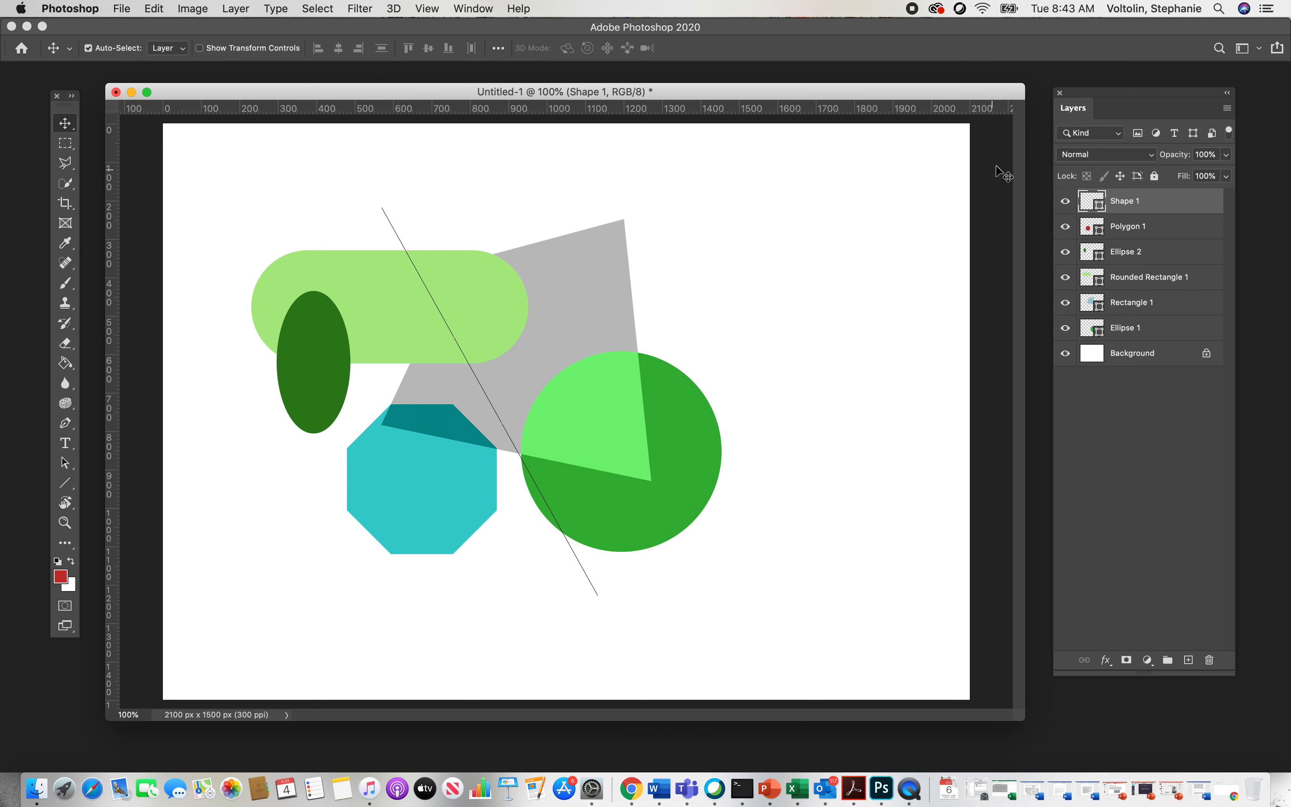
Step: Set the diagonal line's stroke style to a solid line
click(66, 483)
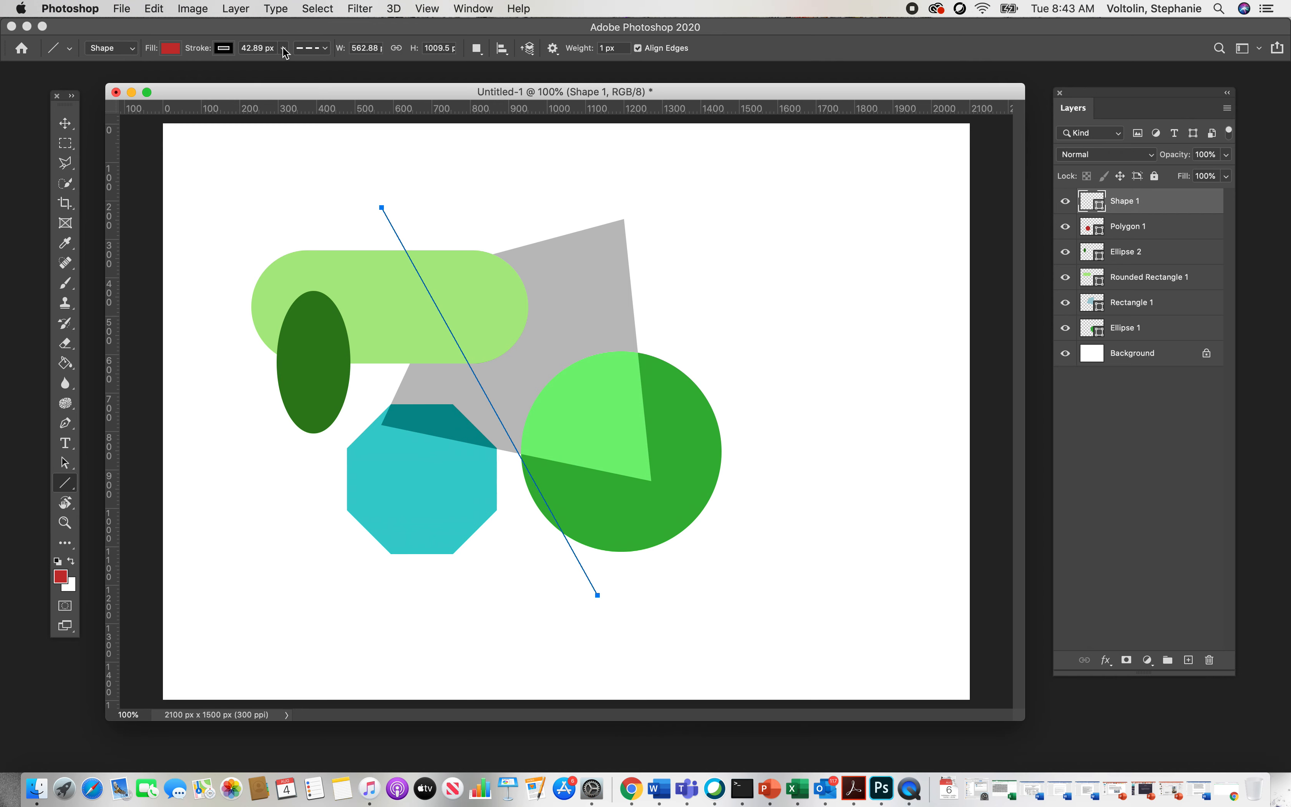
click(327, 52)
click(310, 100)
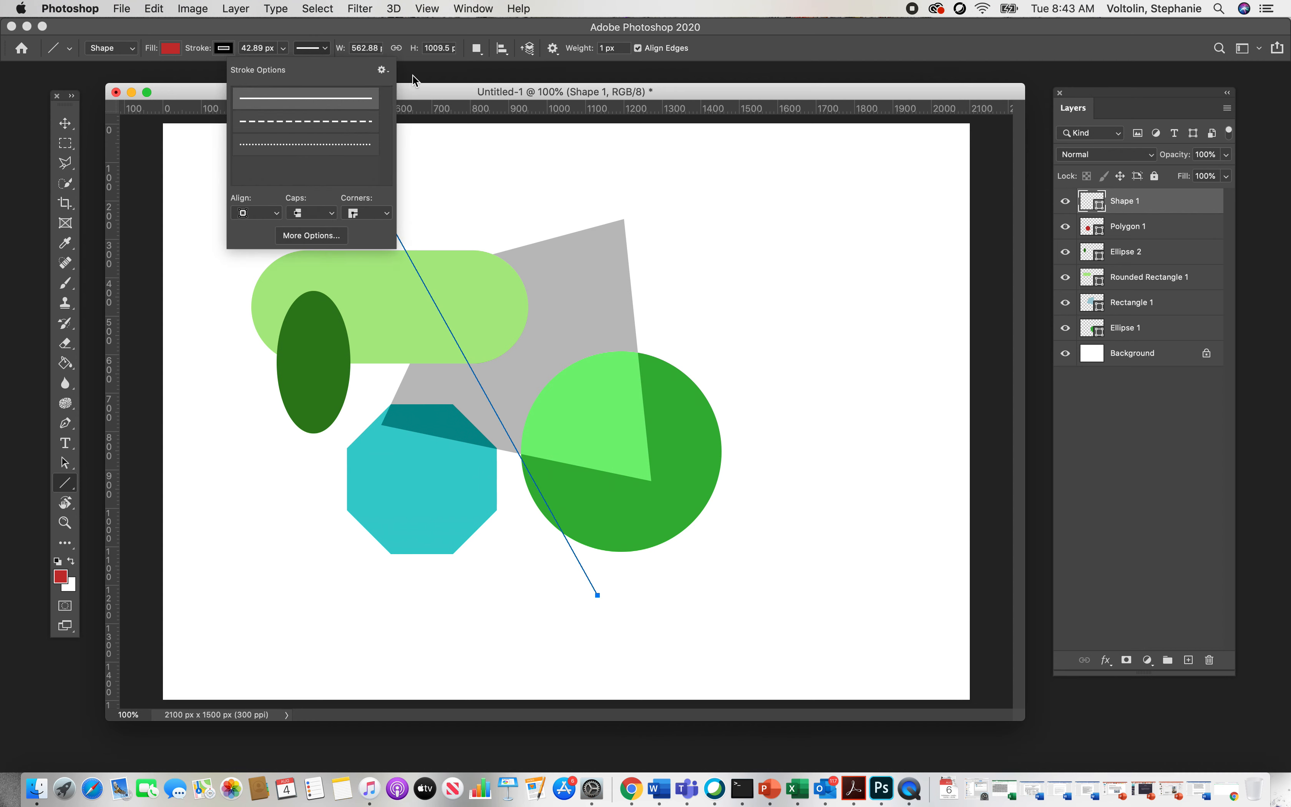
click(423, 60)
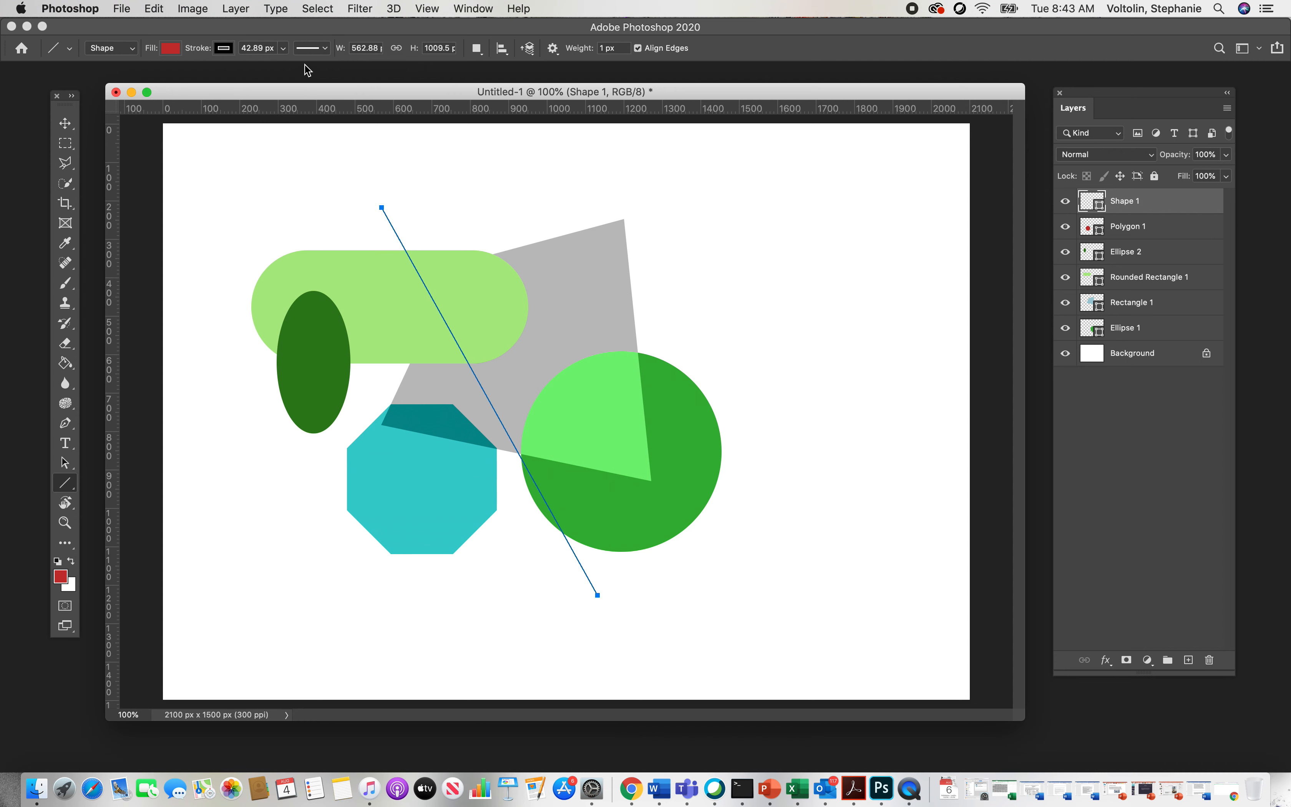
Step: Draw a second, steeper black line with a weight of 28 px across the shapes, about 101 px wide and 1097 px tall
click(605, 48)
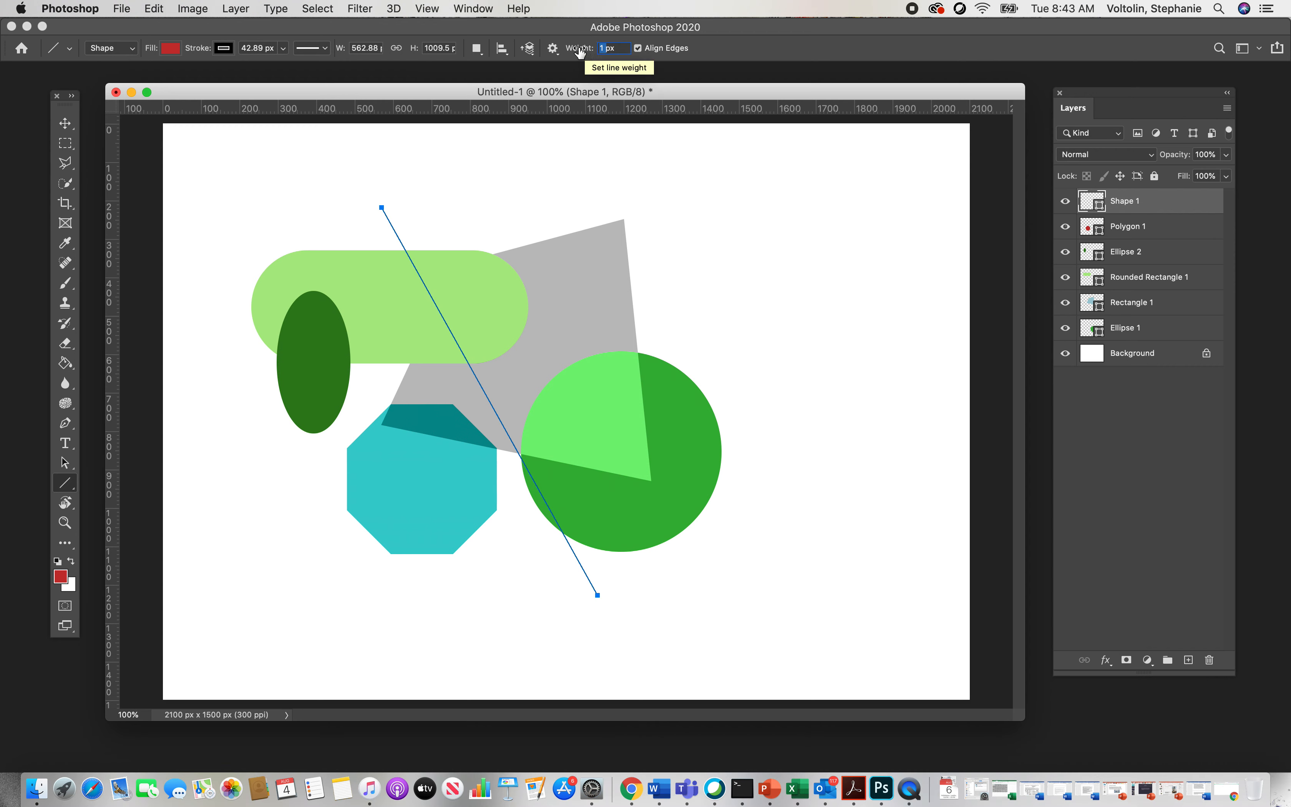
drag(581, 52, 600, 56)
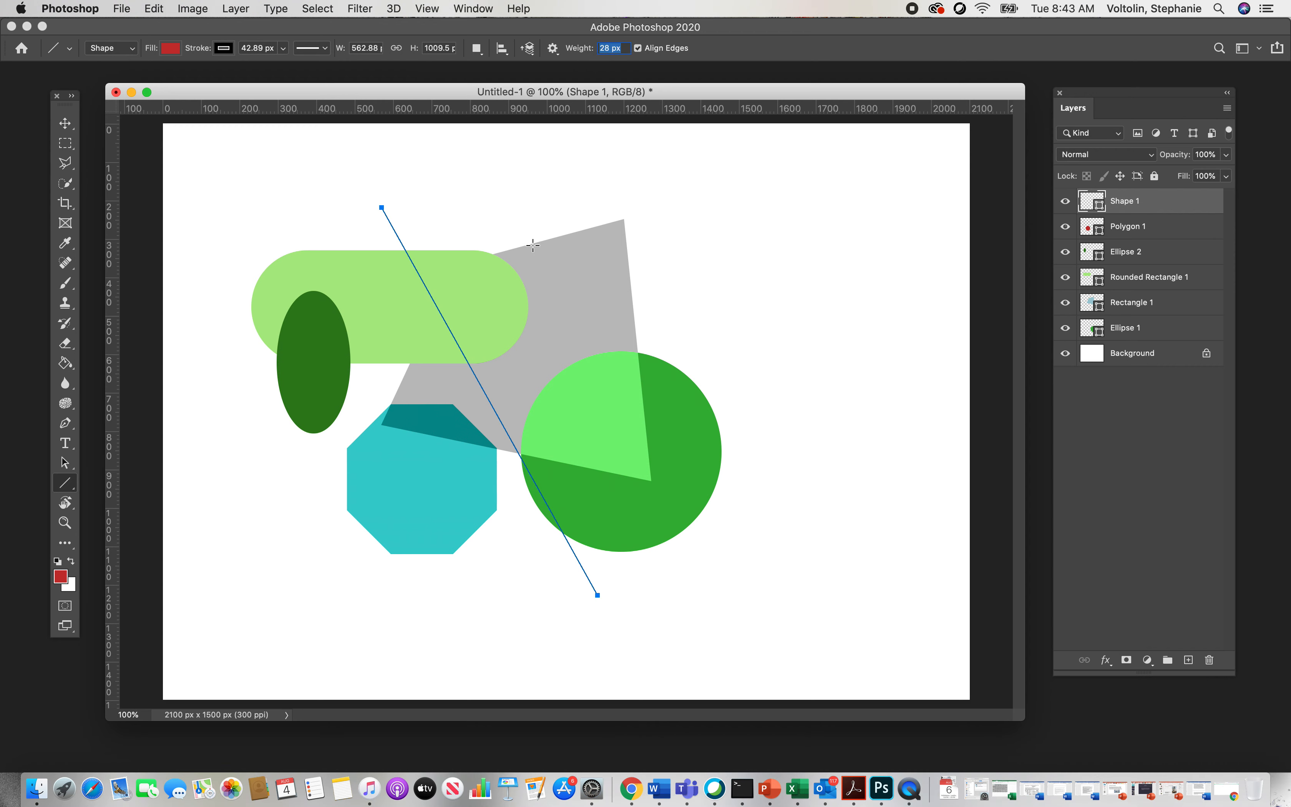
click(64, 124)
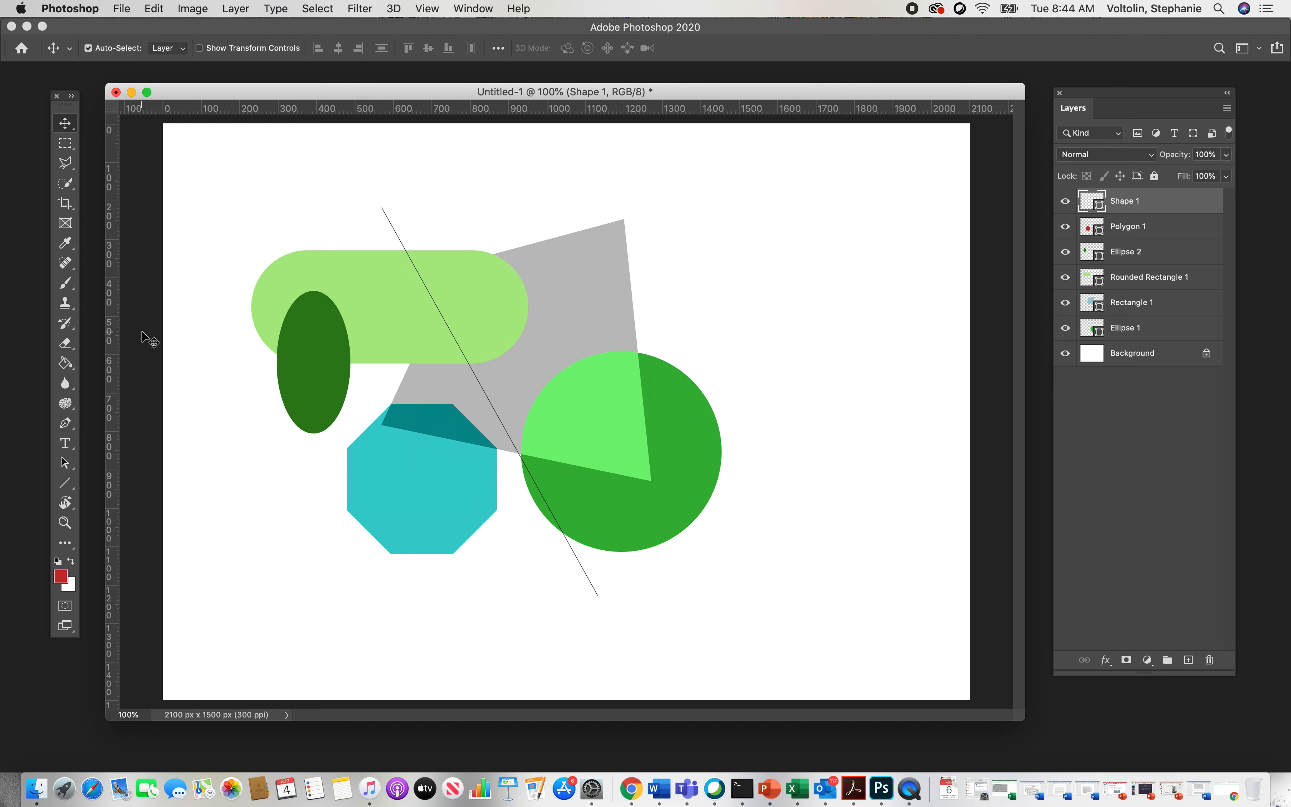
click(66, 483)
drag(492, 198, 521, 619)
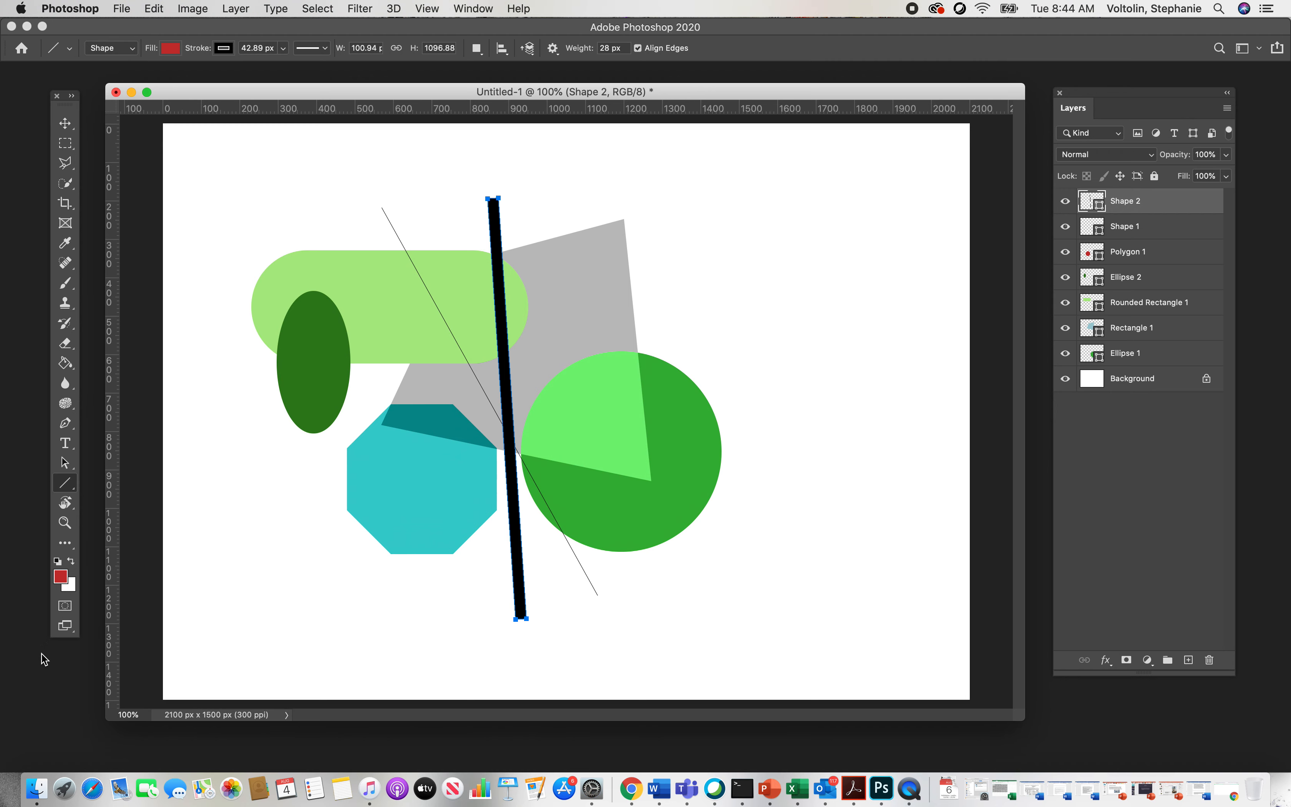
click(65, 123)
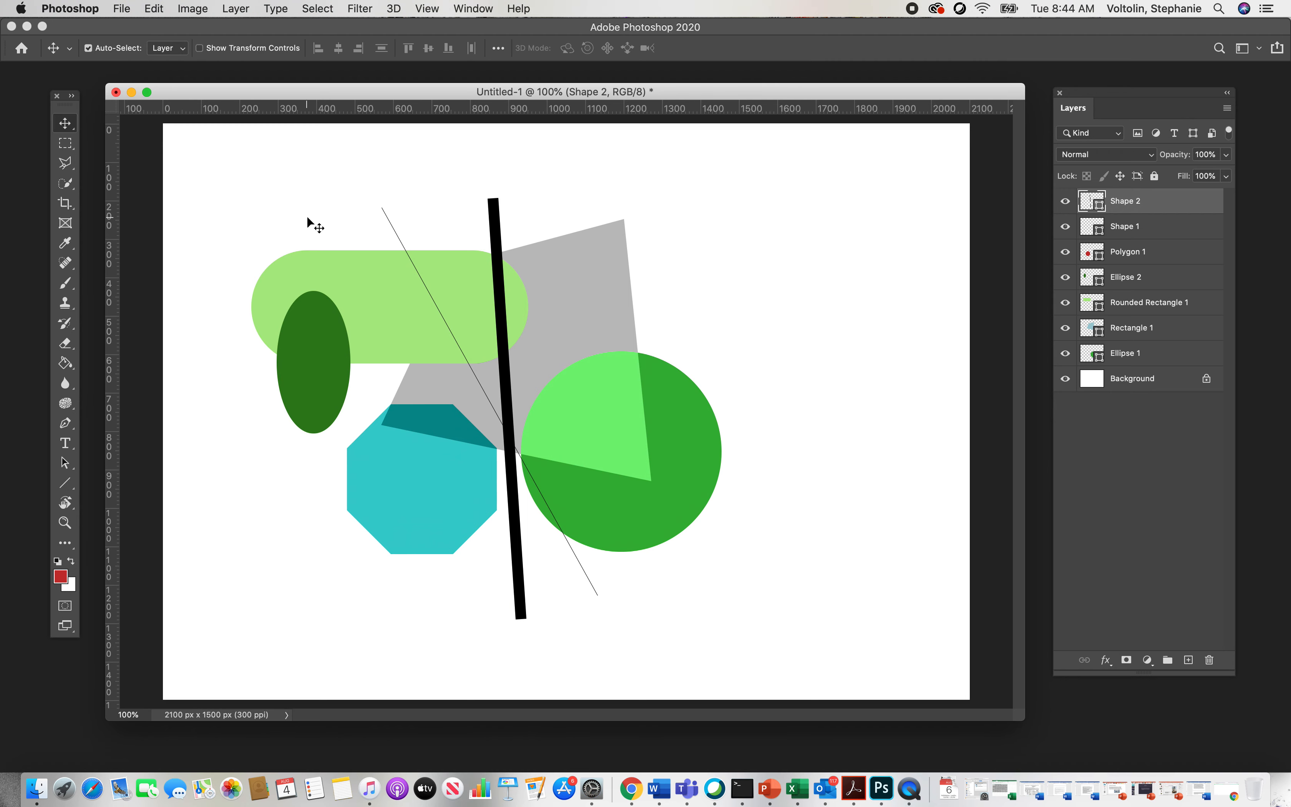
Step: View the shape path properties of the thick black line and close the floating panels again
click(481, 9)
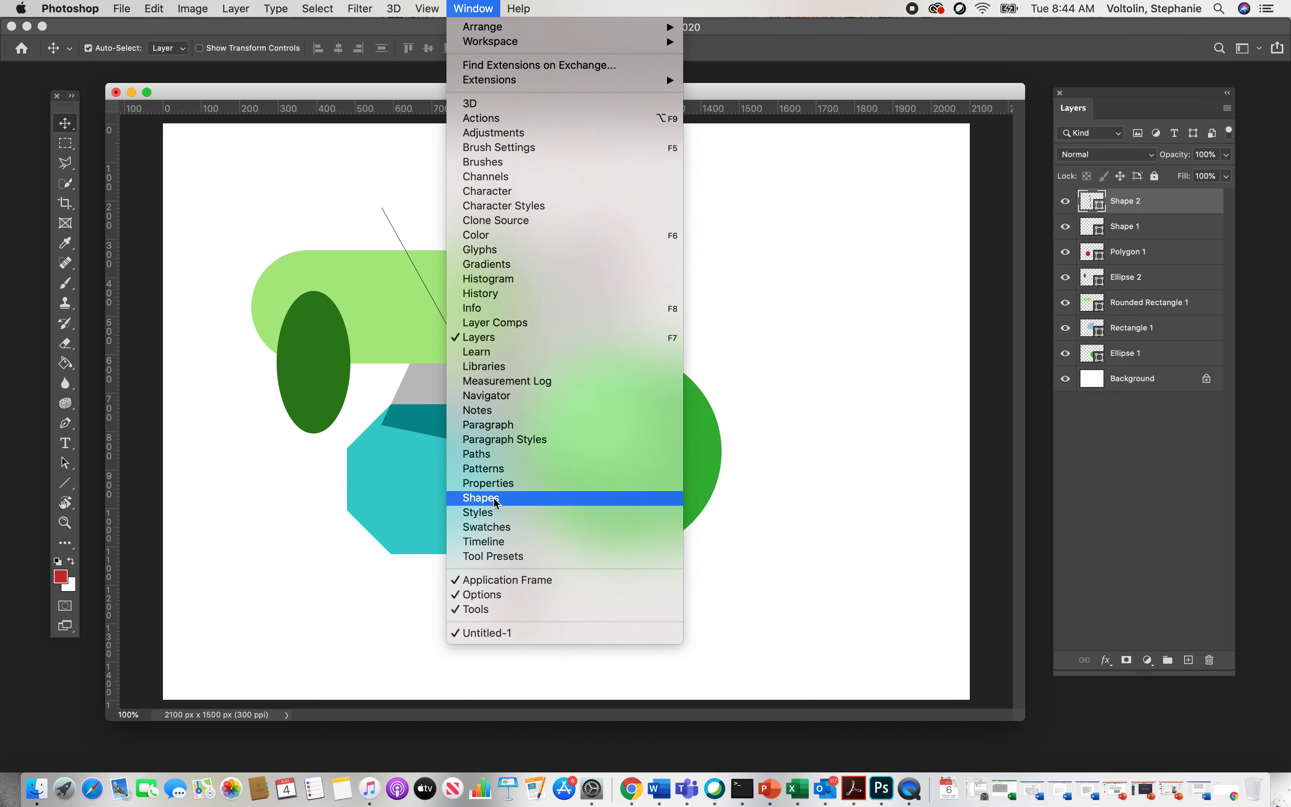
click(500, 483)
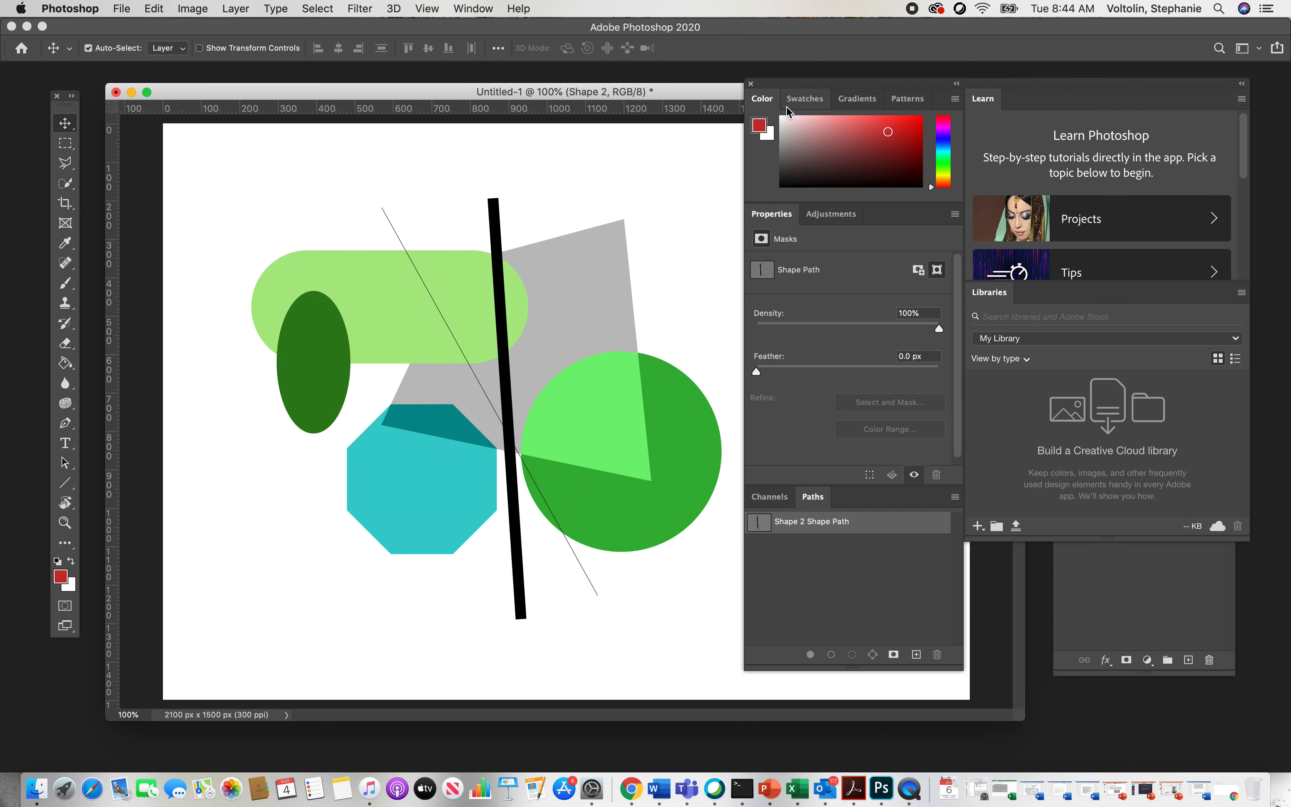
drag(785, 81, 627, 154)
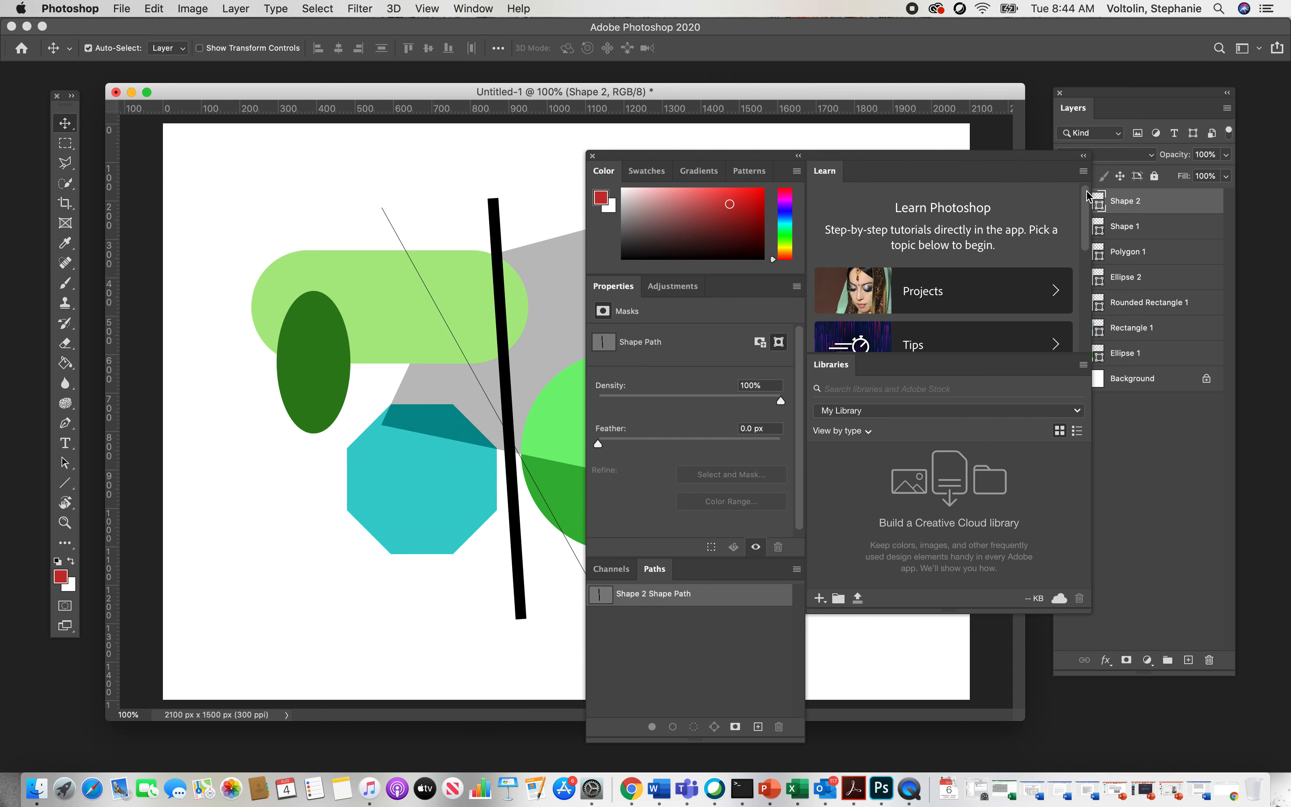
click(1083, 156)
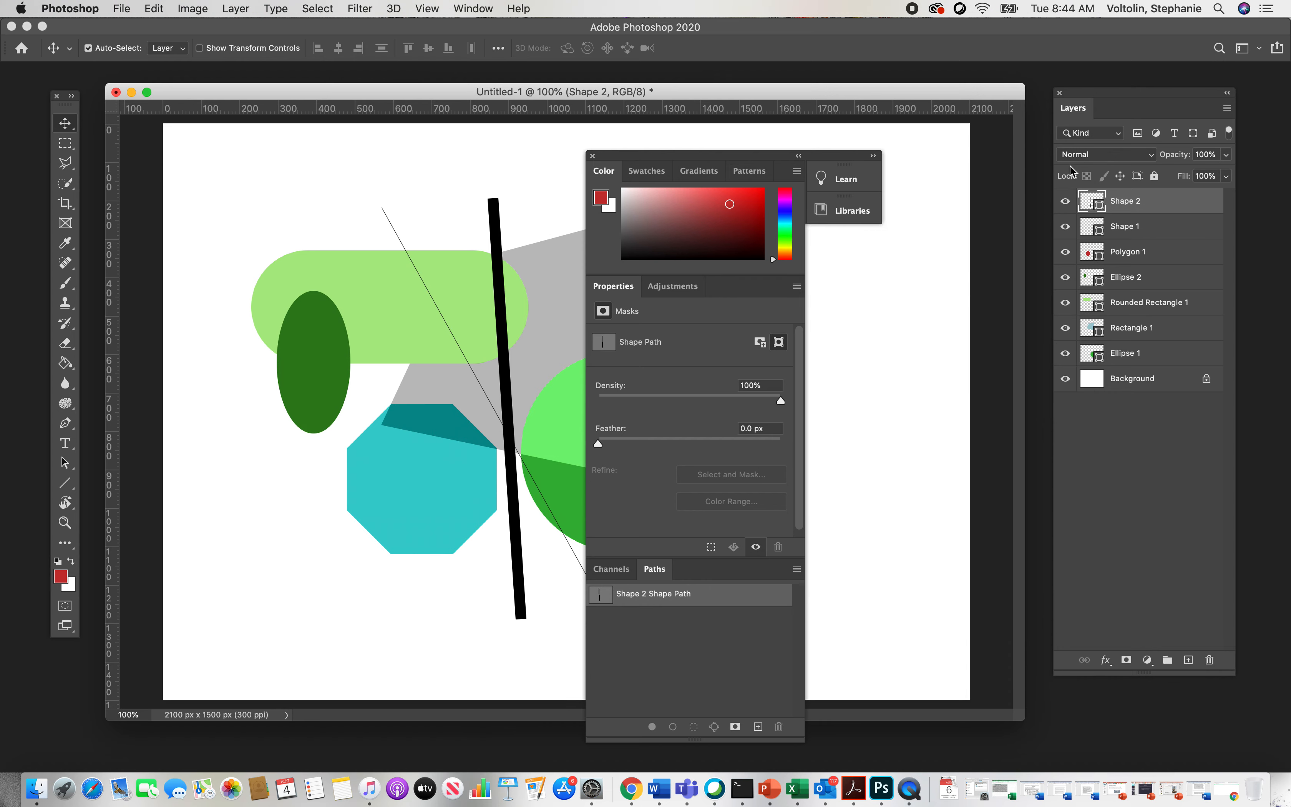
drag(697, 153, 964, 141)
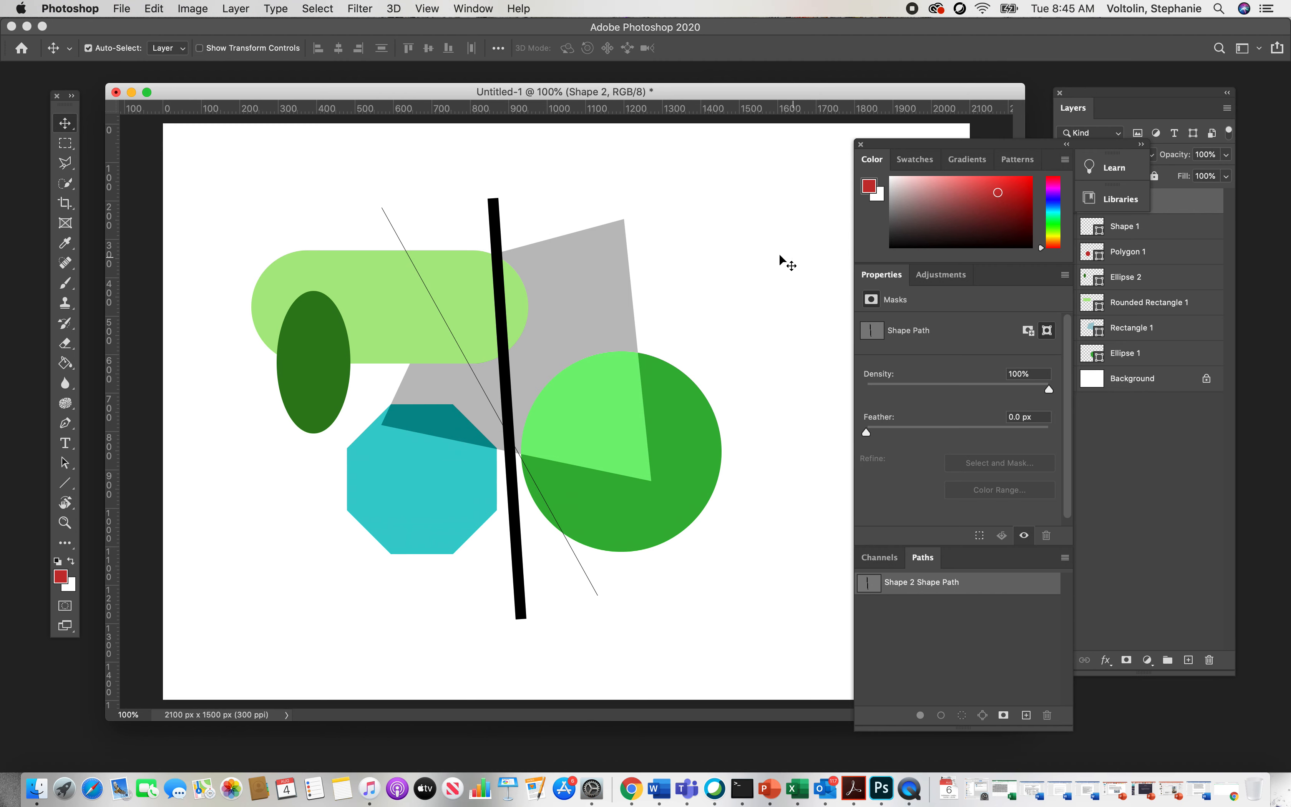
click(860, 144)
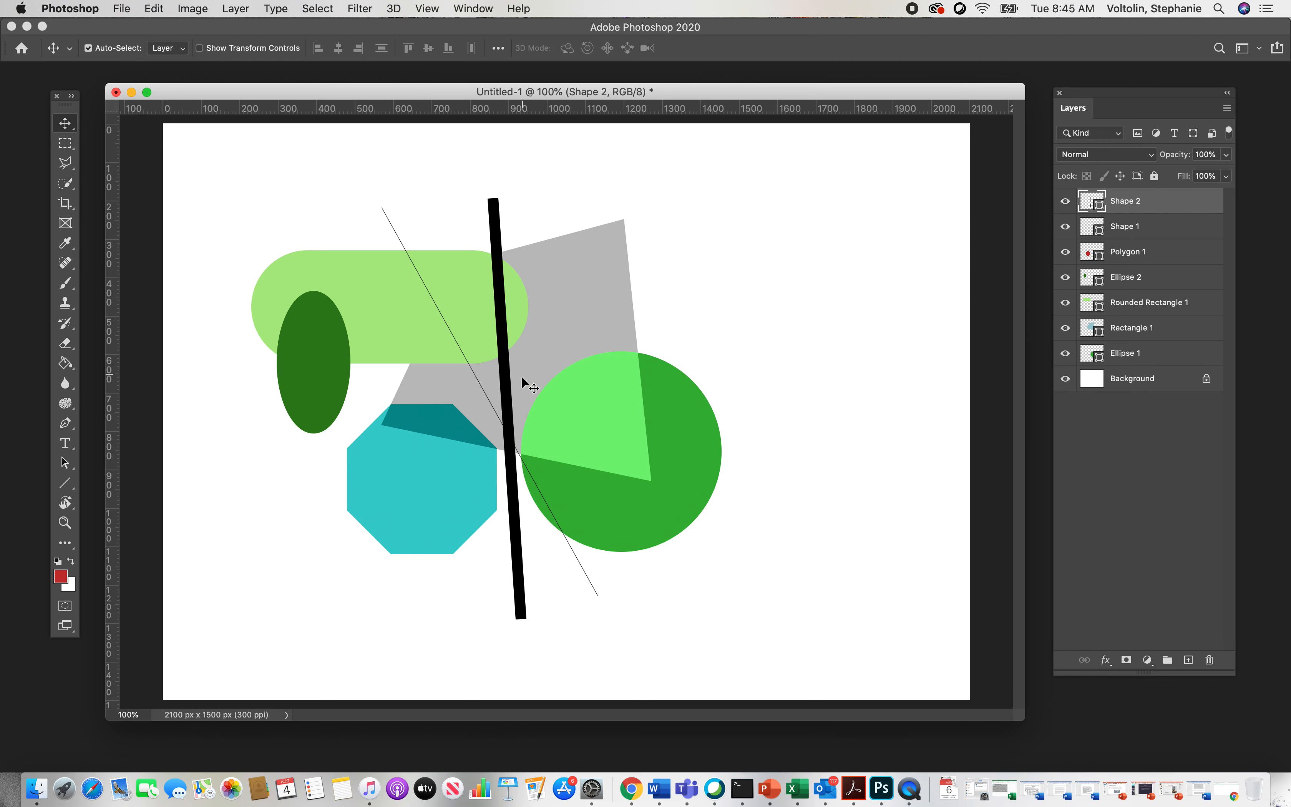
Step: Draw a red custom tree shape with a dark red stroke beside the green circle, just above the Background layer, about 435 by 574 px
click(76, 493)
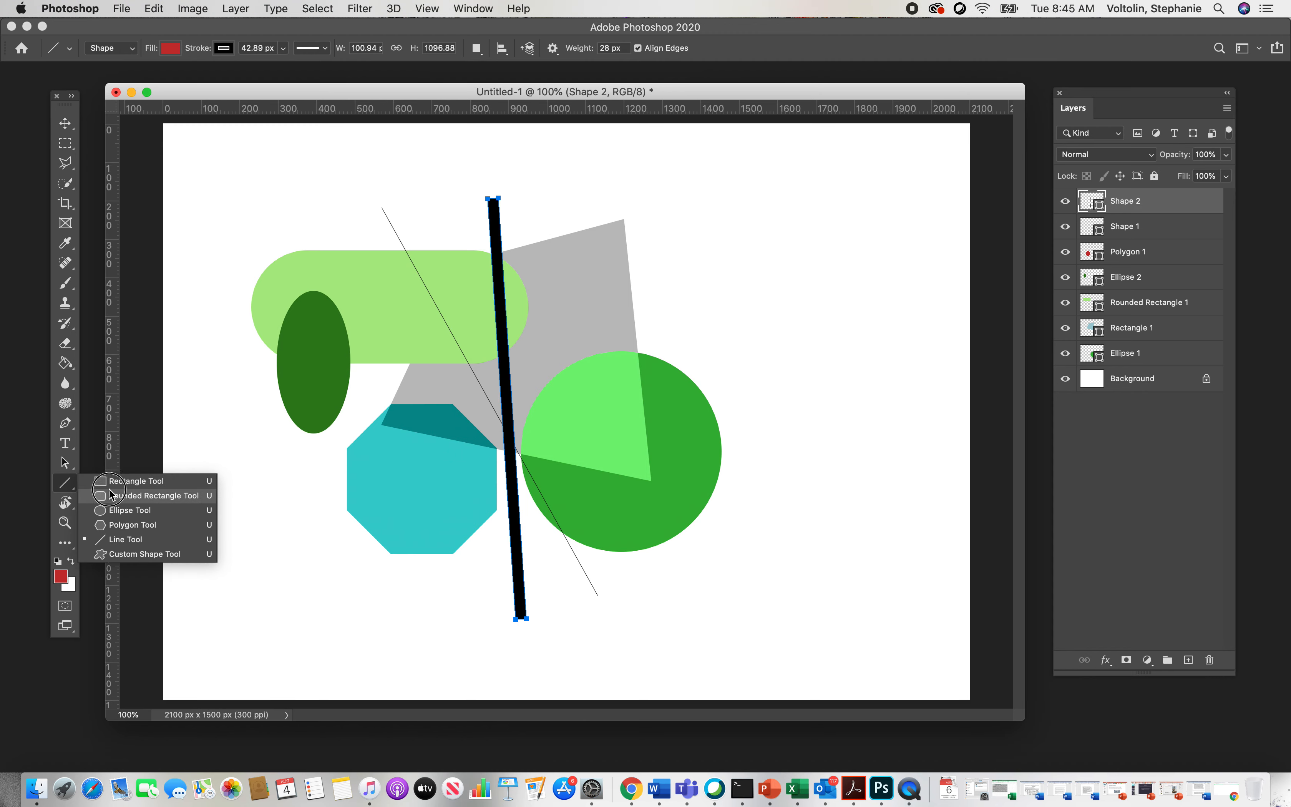
click(219, 551)
click(1147, 379)
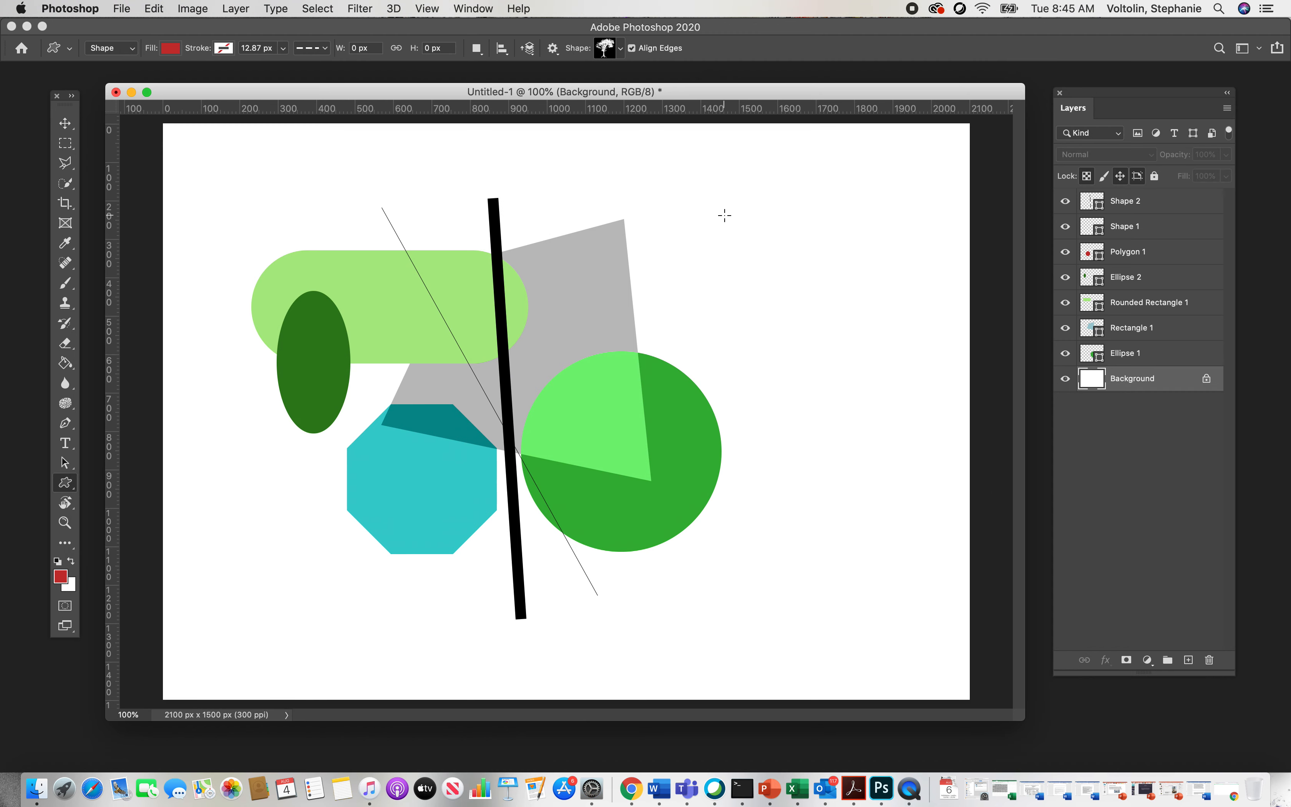
click(224, 48)
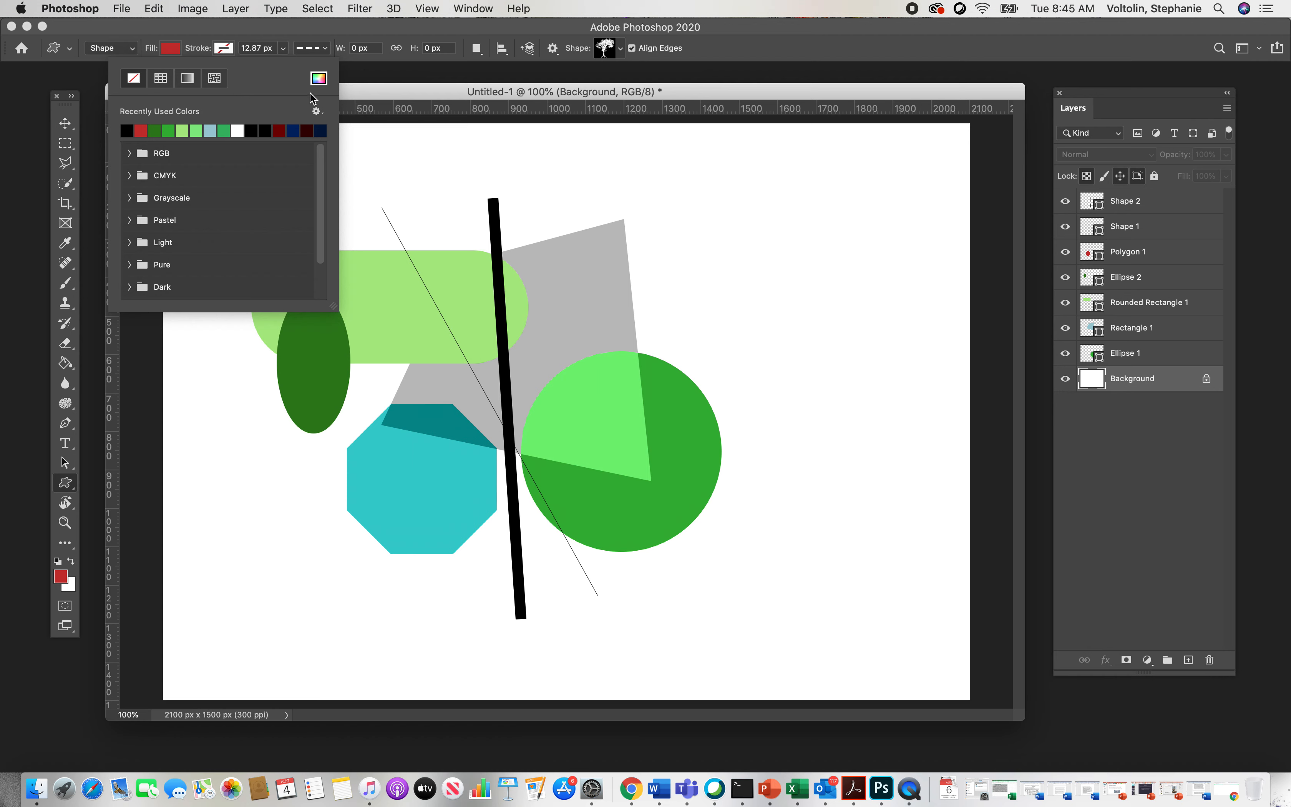
click(282, 129)
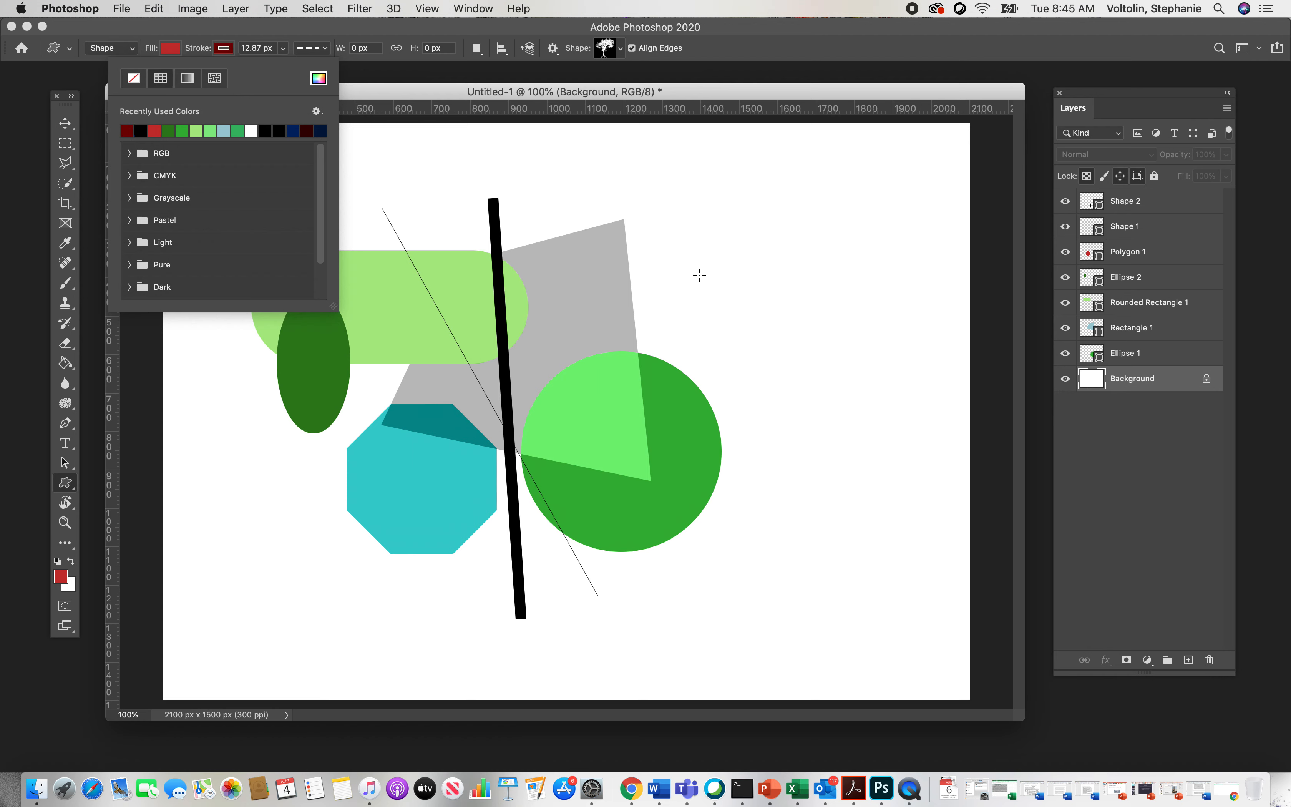
click(69, 484)
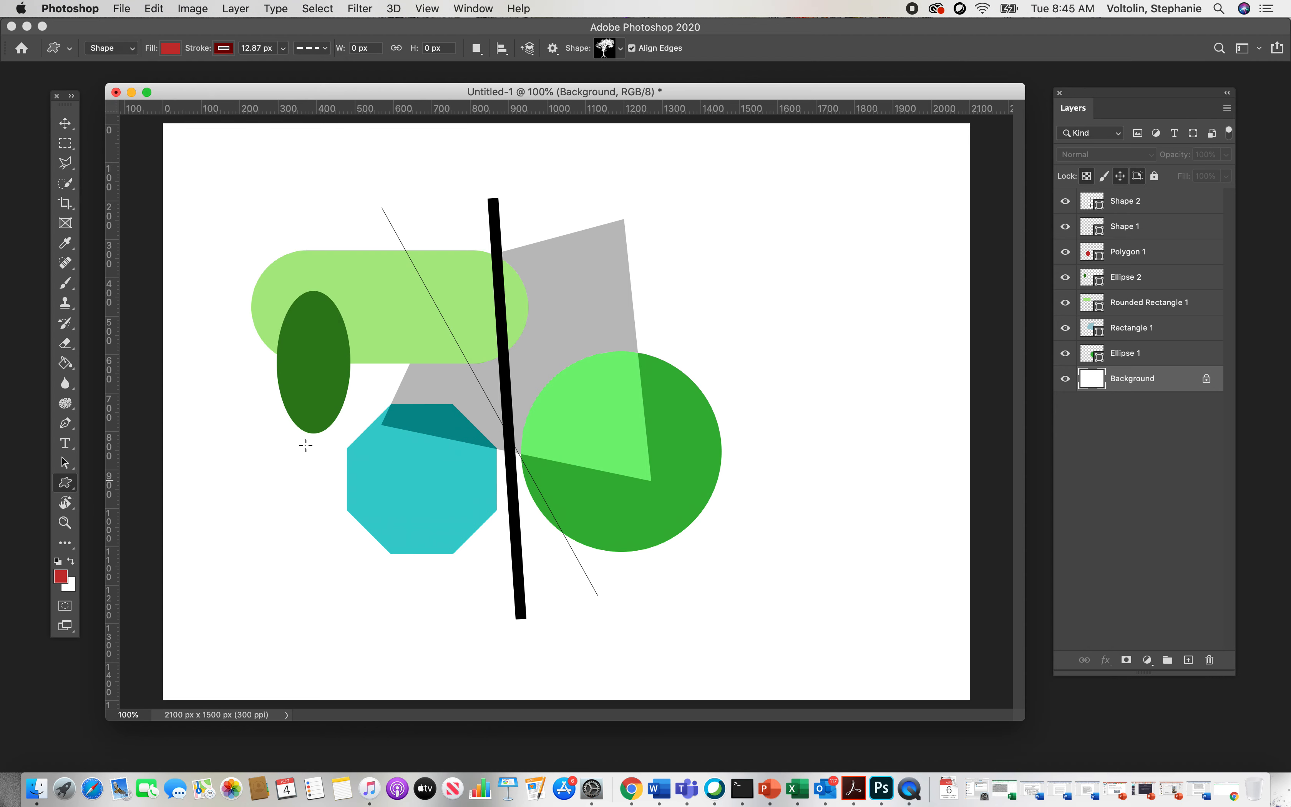
drag(734, 276, 901, 494)
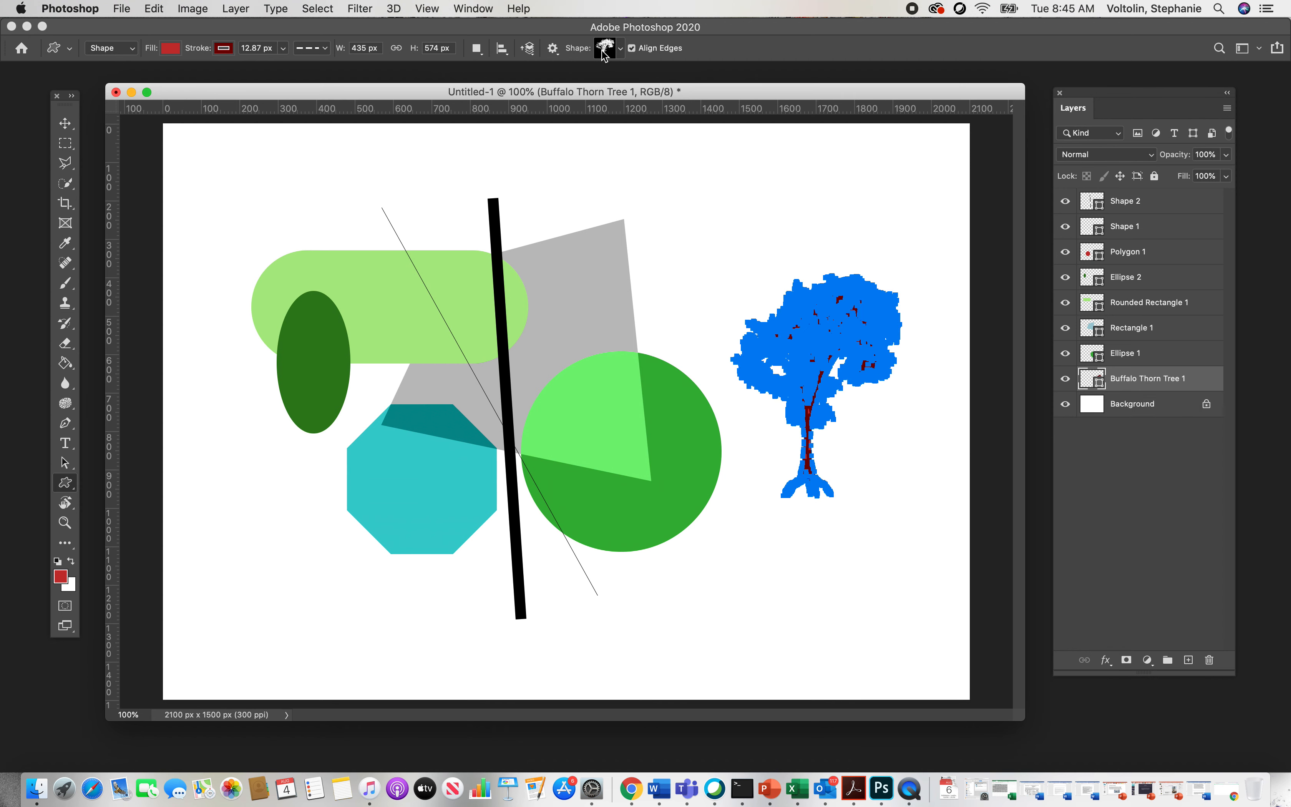
Step: Draw a lion custom shape from the Wild Animals set between the gray quadrilateral and the tree, about 685 px wide and 487 px tall
click(621, 48)
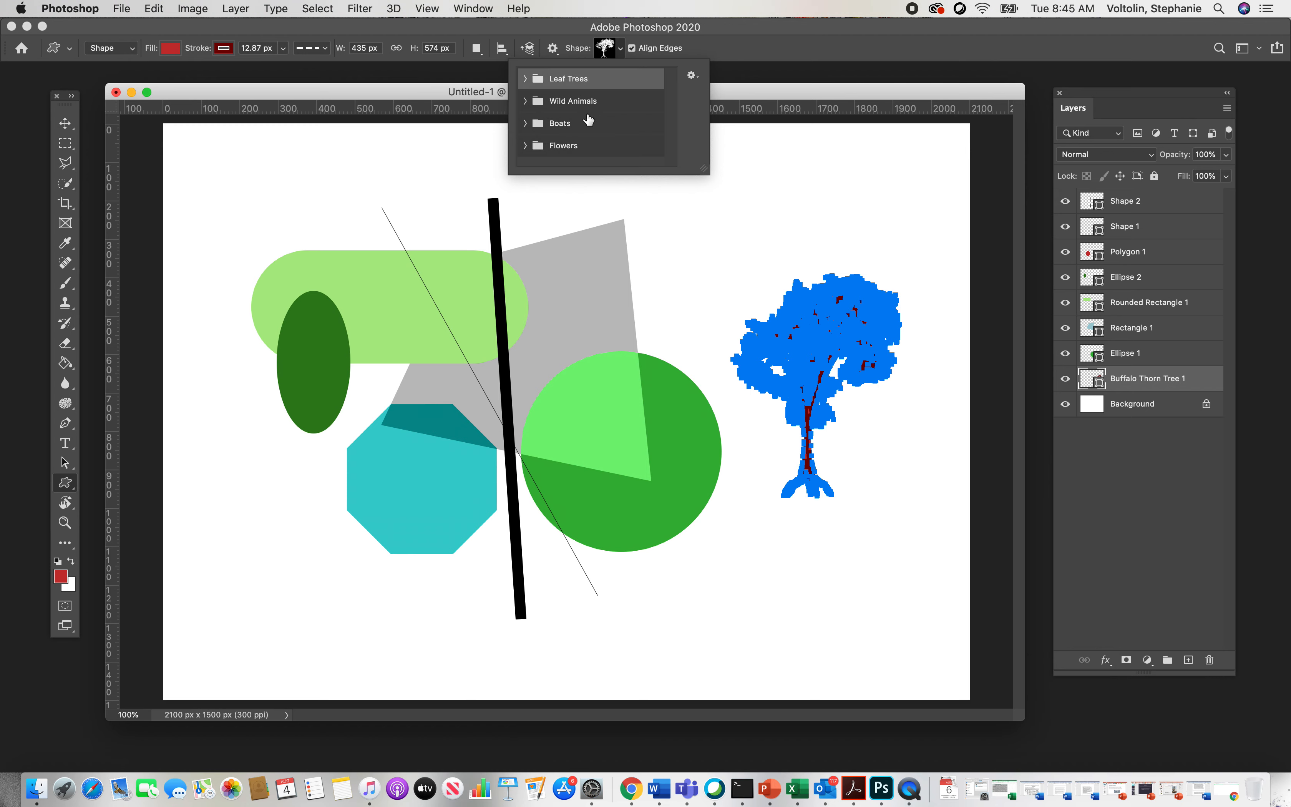
click(525, 101)
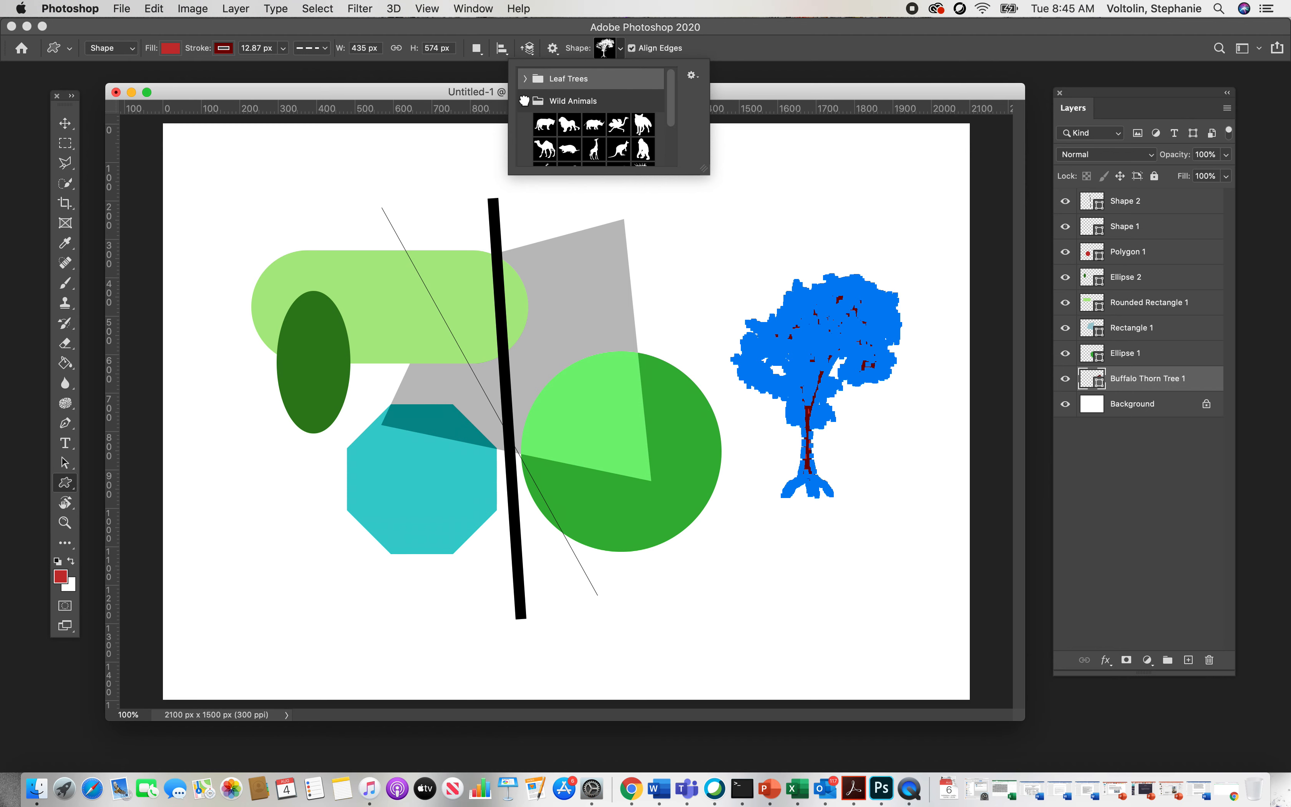
click(569, 127)
drag(607, 255, 868, 515)
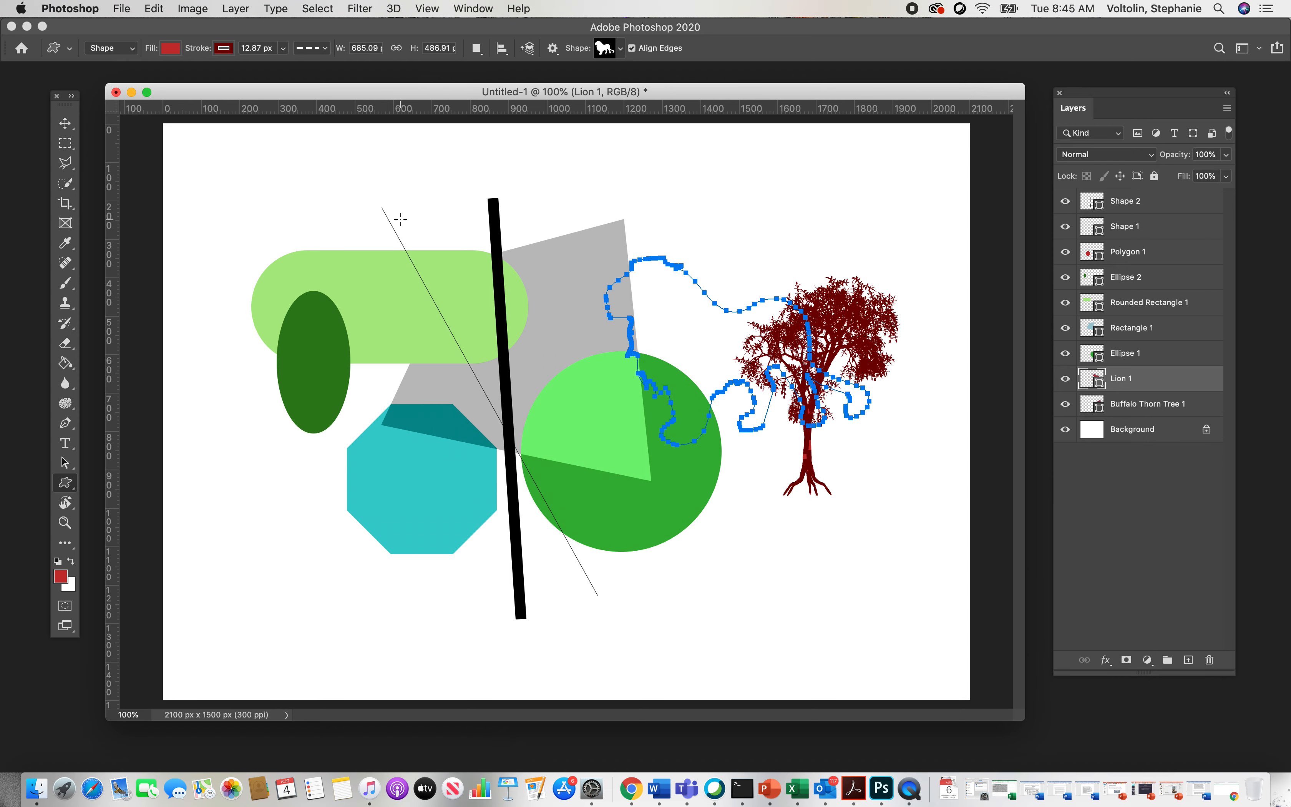
Step: Bring the lion layer to the top of the stack and move the lion above the green circle, overlapping the gray quadrilateral and the tree
click(65, 124)
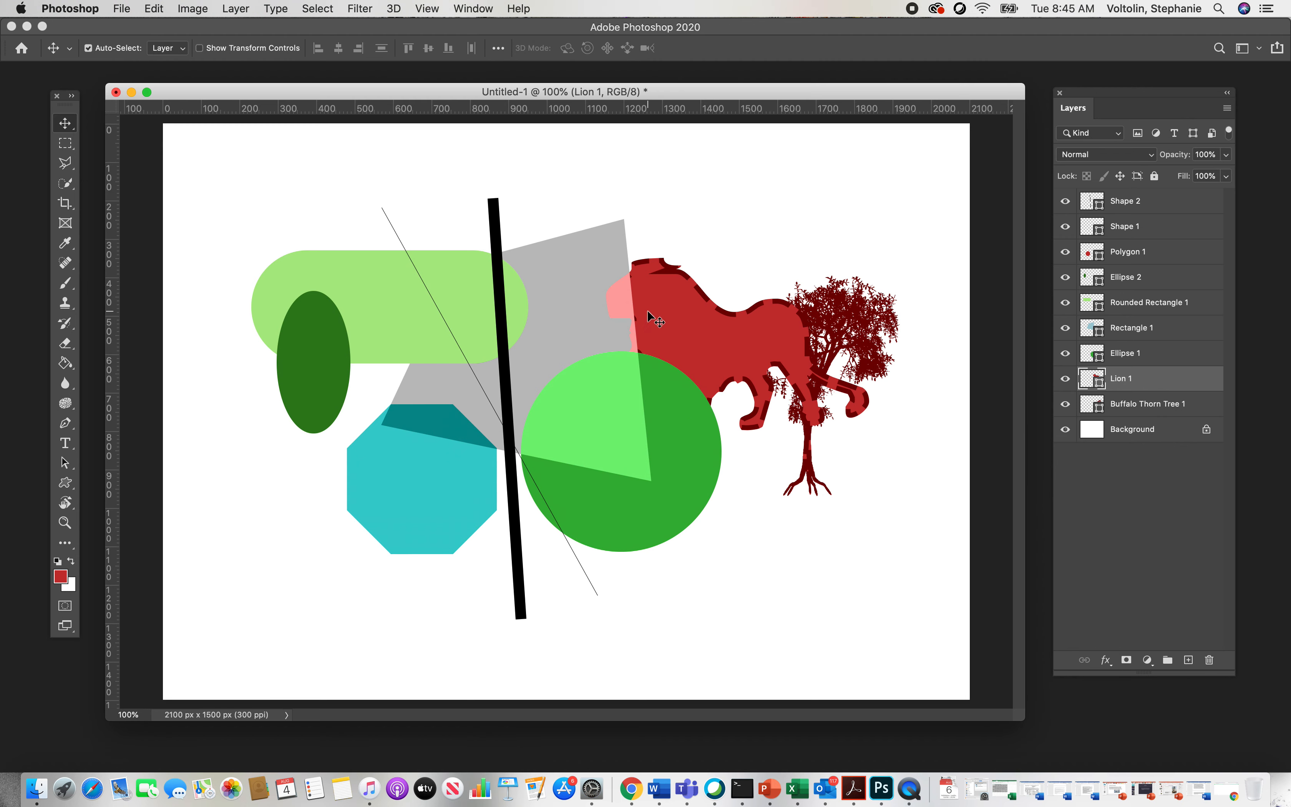
drag(680, 325, 809, 483)
drag(1119, 378, 1126, 187)
drag(858, 507, 670, 272)
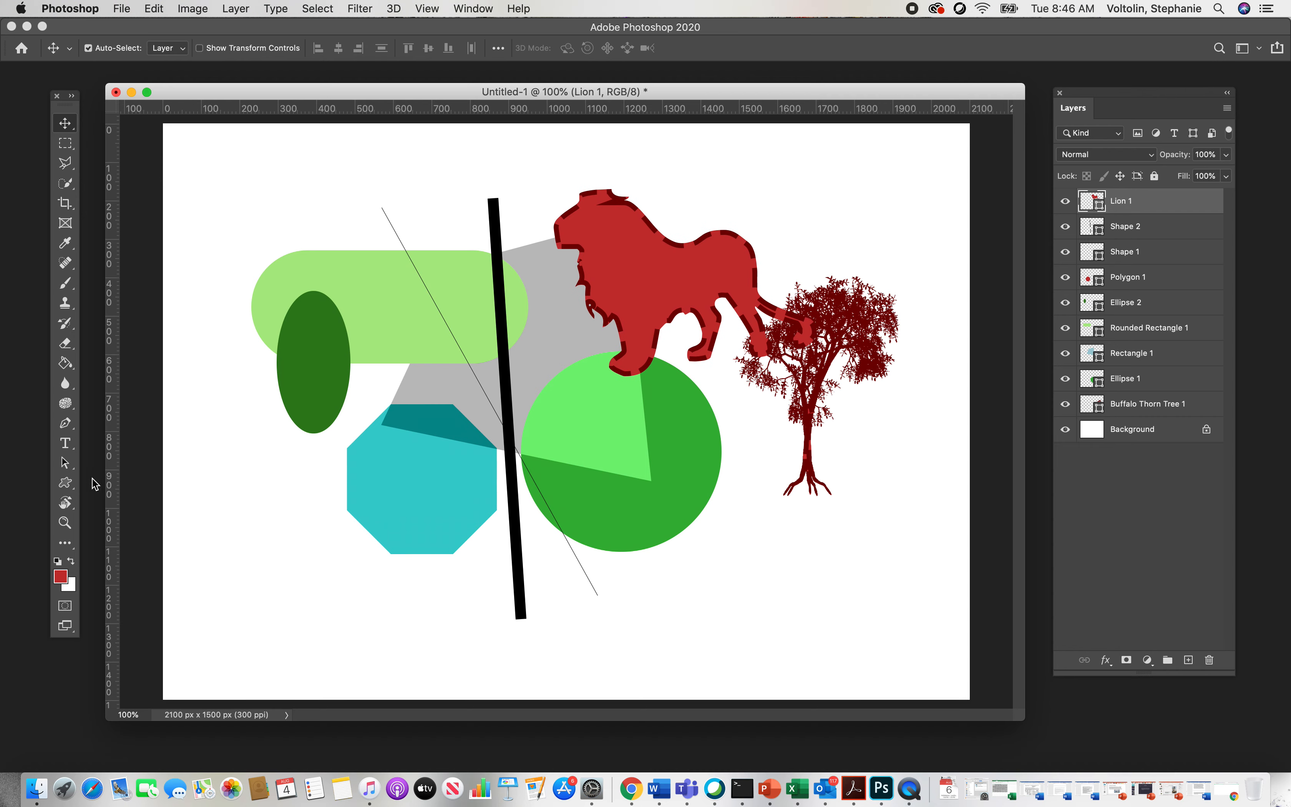
Step: Switch from the Custom Shape tool to the Rectangle tool
click(75, 492)
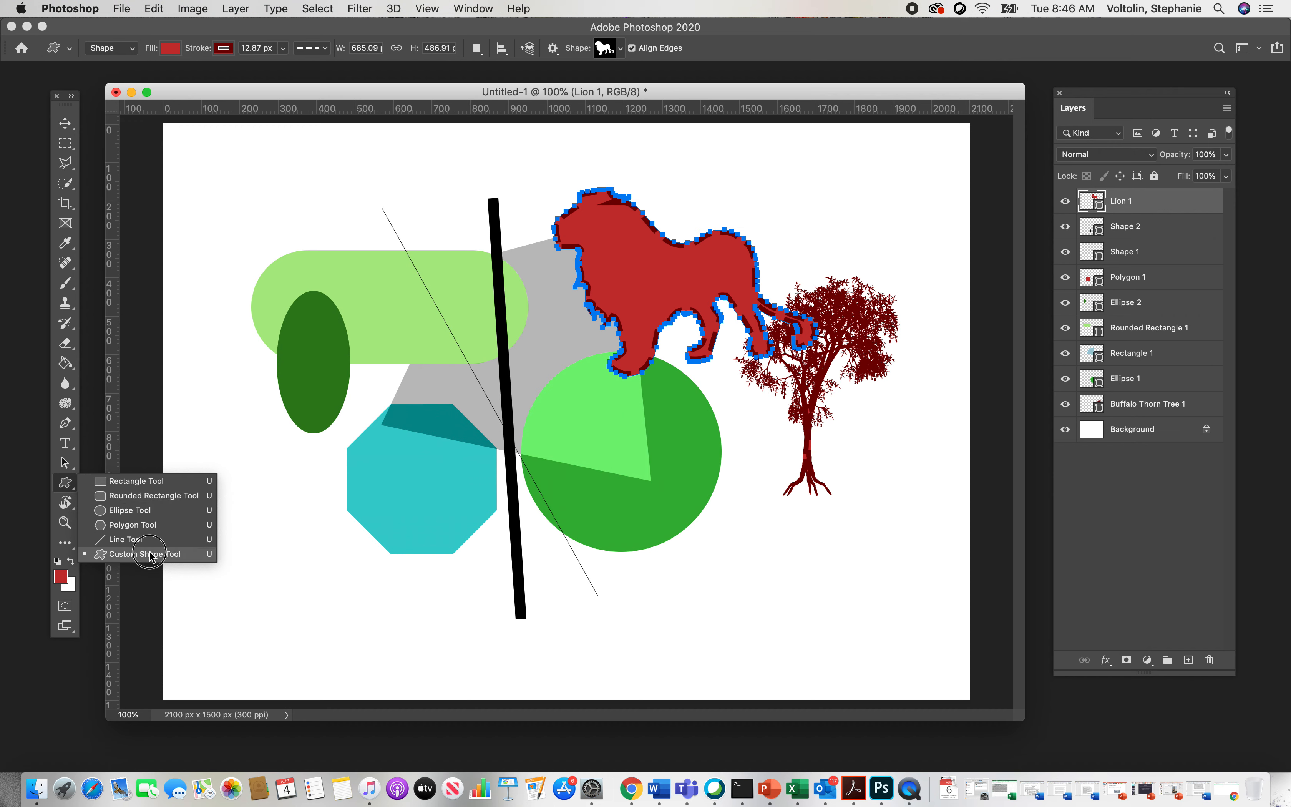
click(153, 483)
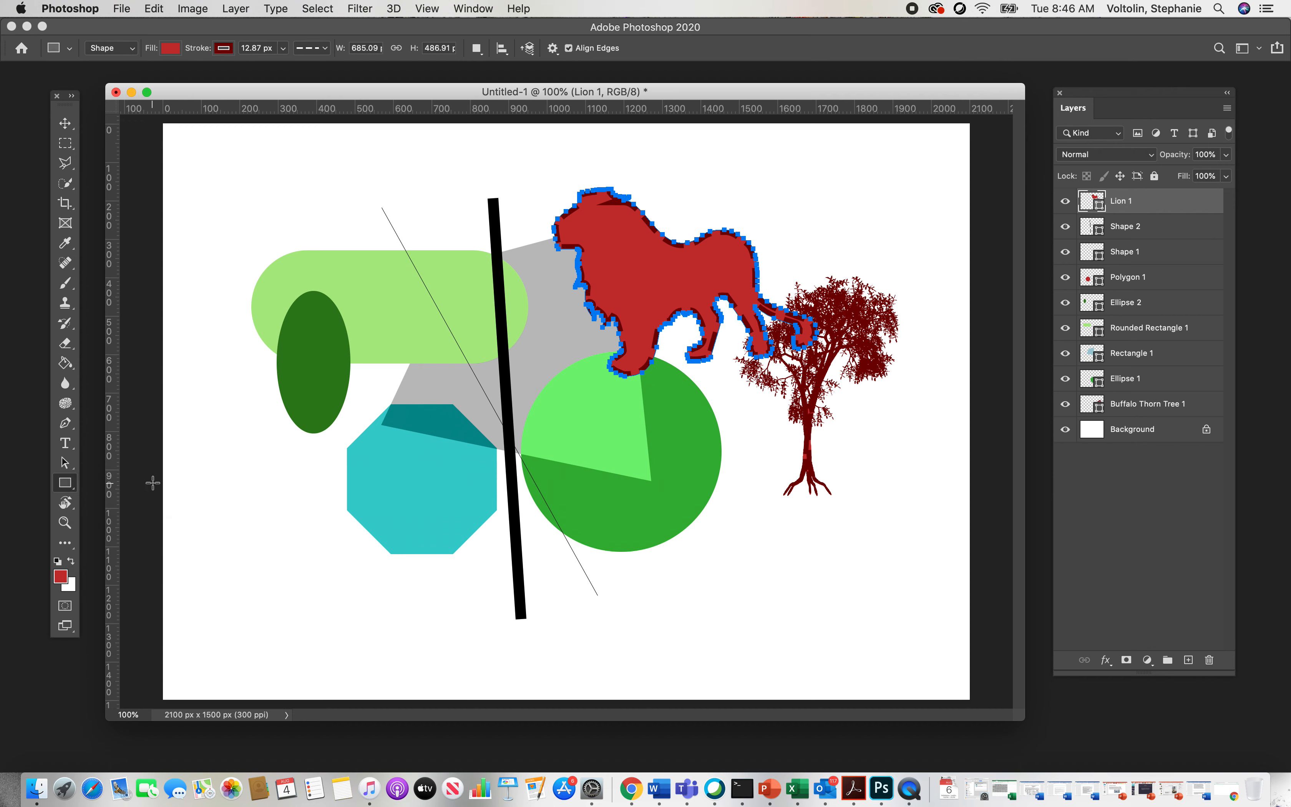